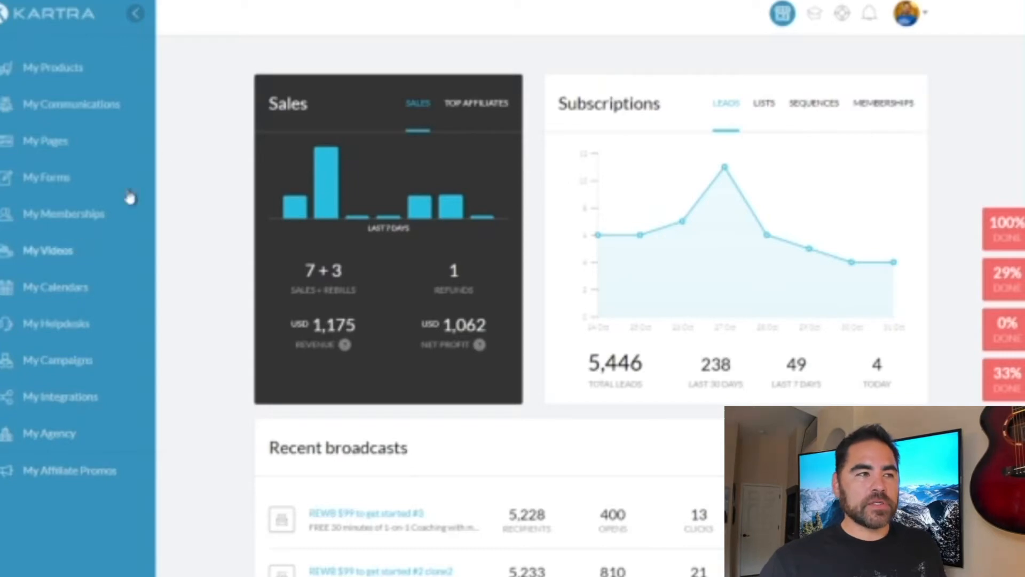
Review the sales, recent broadcasts and subscription lead figures on the dashboard.
scroll(217, 306, down, 12)
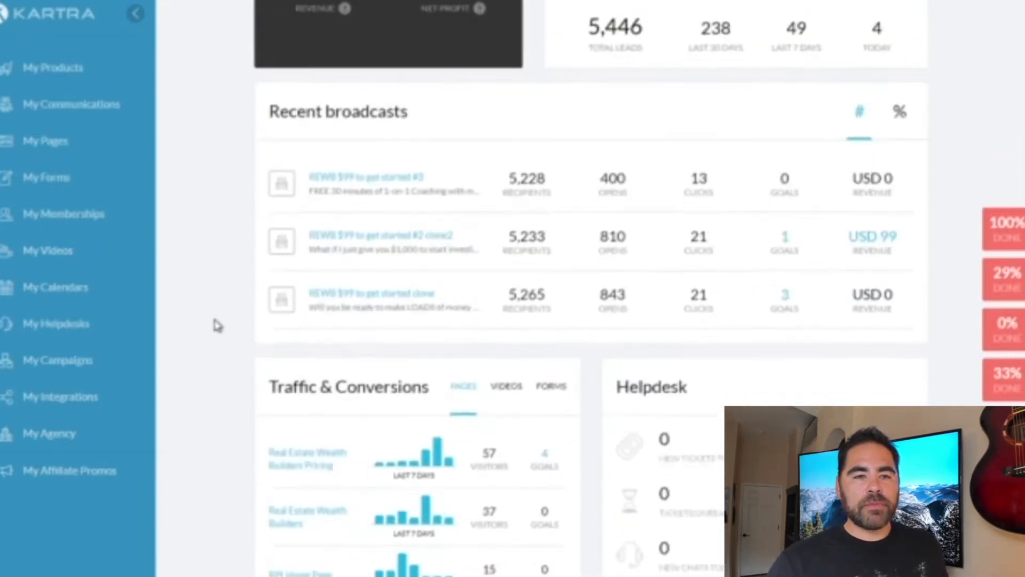
scroll(217, 326, up, 12)
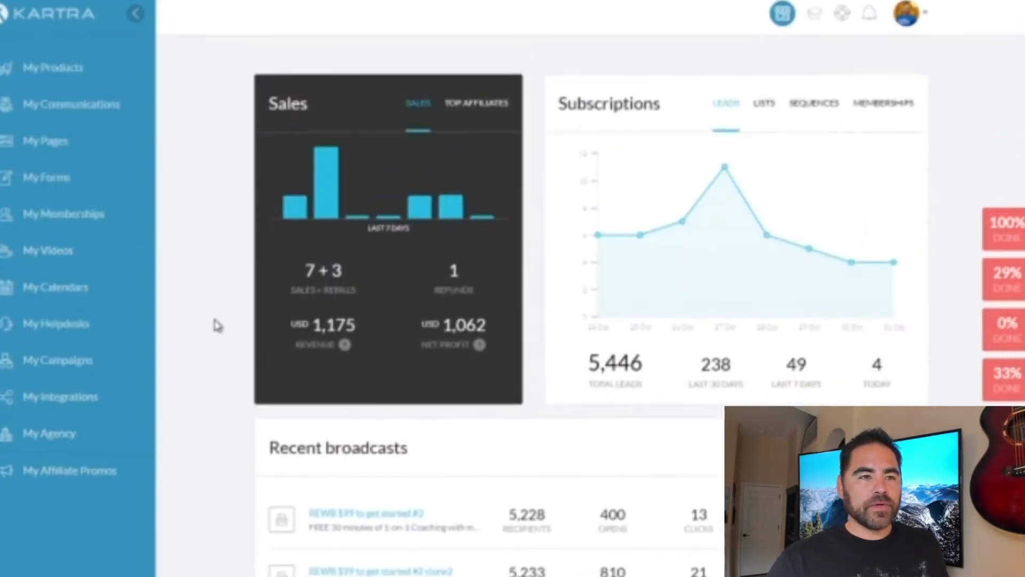
drag(315, 325, 430, 344)
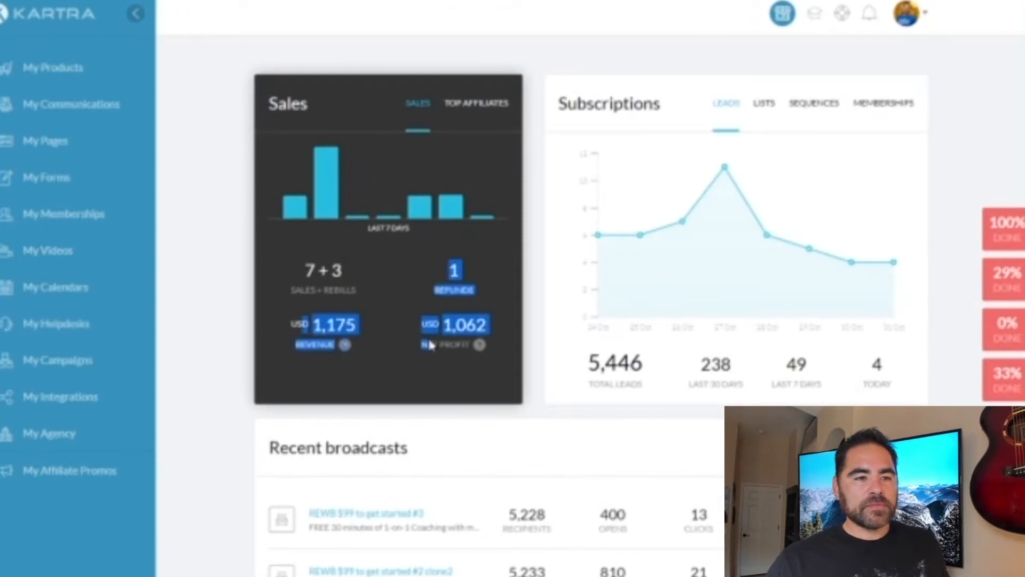
click(481, 356)
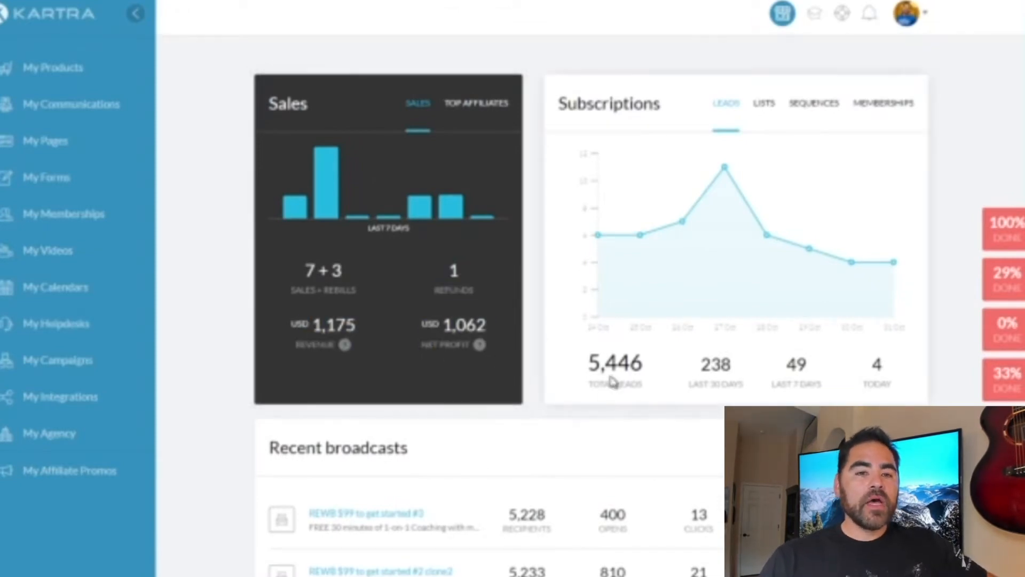
drag(644, 364, 585, 369)
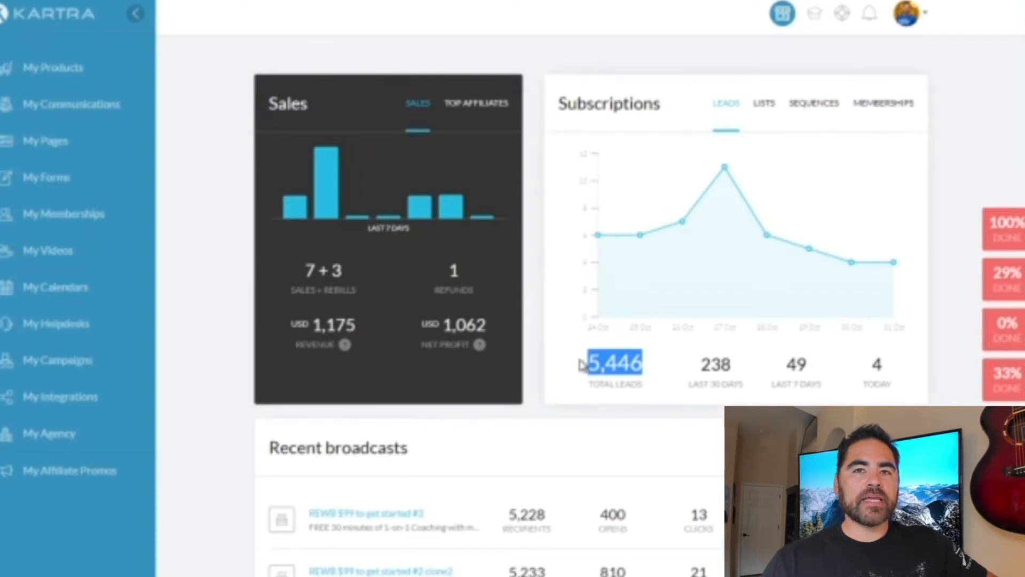
Open the products area and look over its product, affiliate and analytics sections and the product list.
click(56, 85)
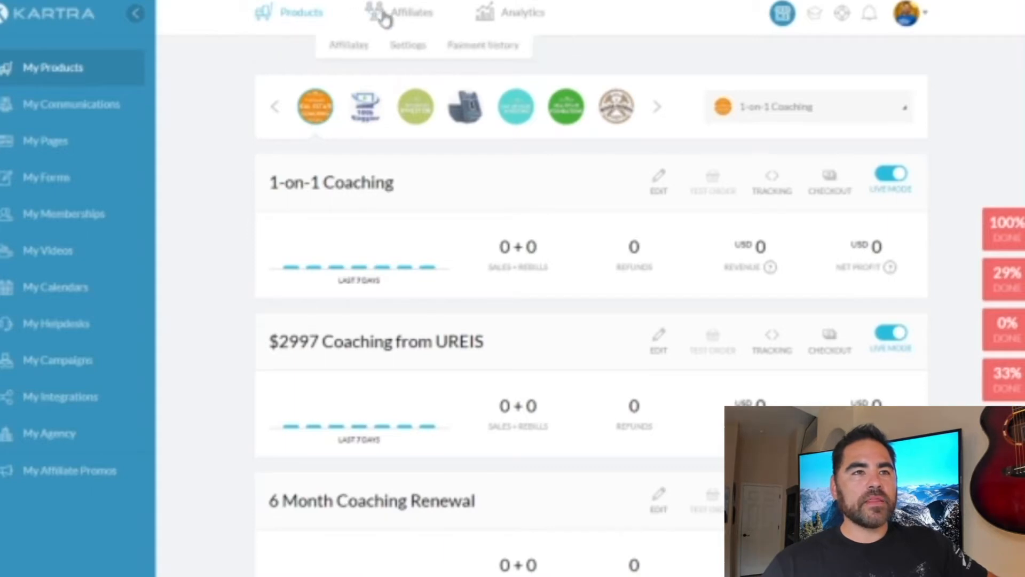
mouse_move(505, 24)
mouse_move(359, 23)
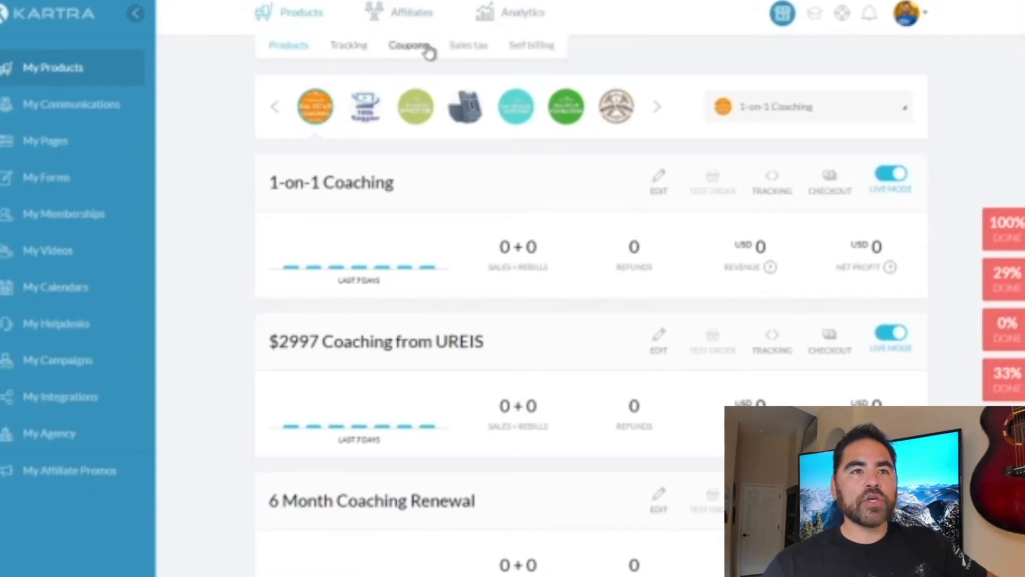
mouse_move(403, 24)
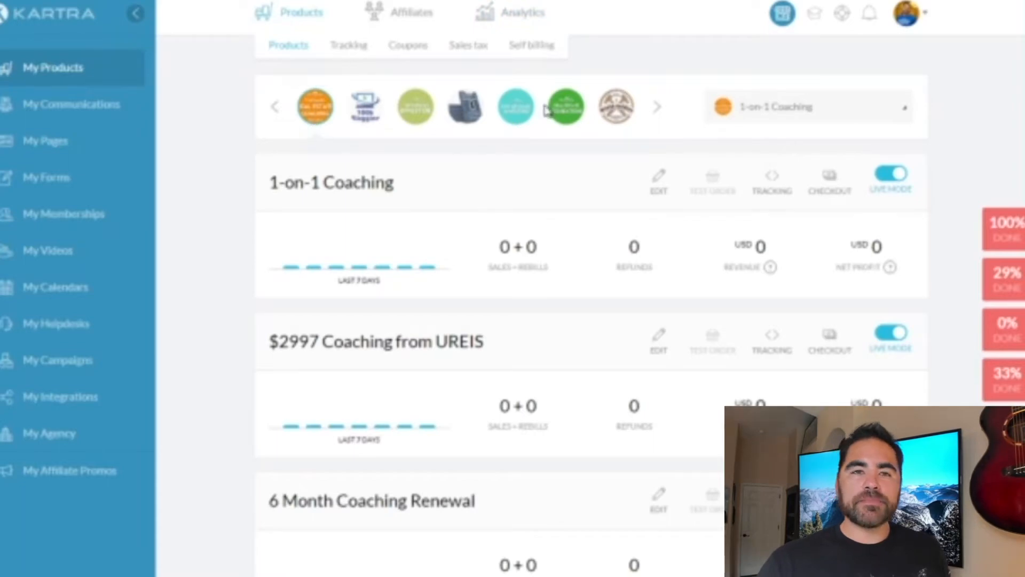
scroll(542, 231, down, 6)
scroll(517, 256, up, 6)
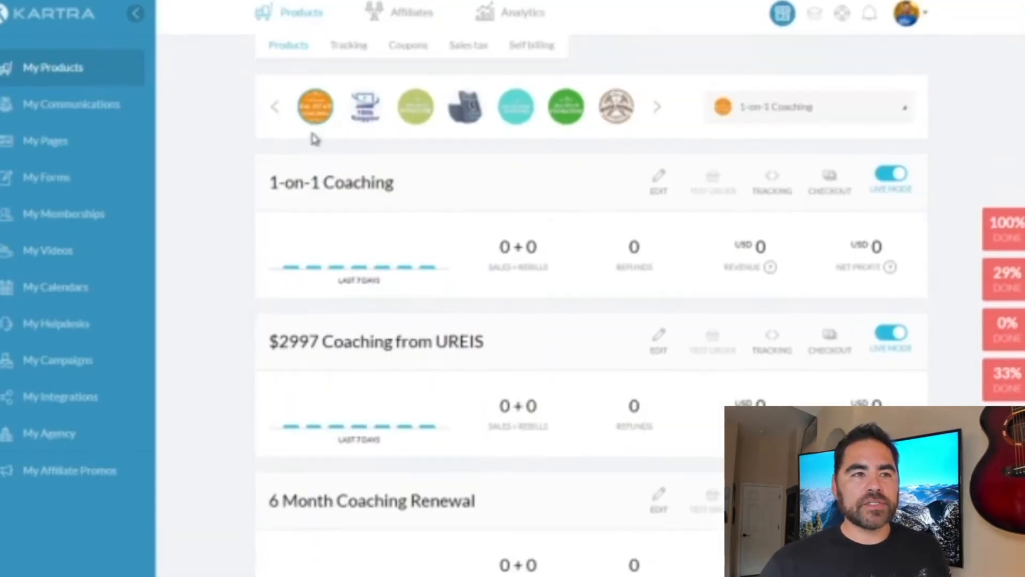
Browse forward through the row of product logos and return to its beginning.
click(656, 113)
click(657, 113)
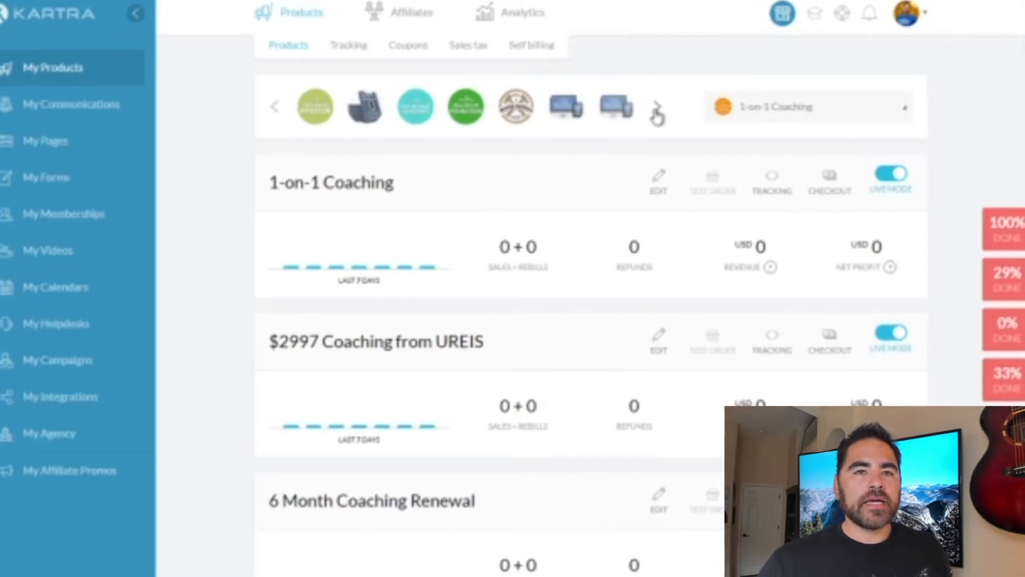
click(275, 109)
click(275, 108)
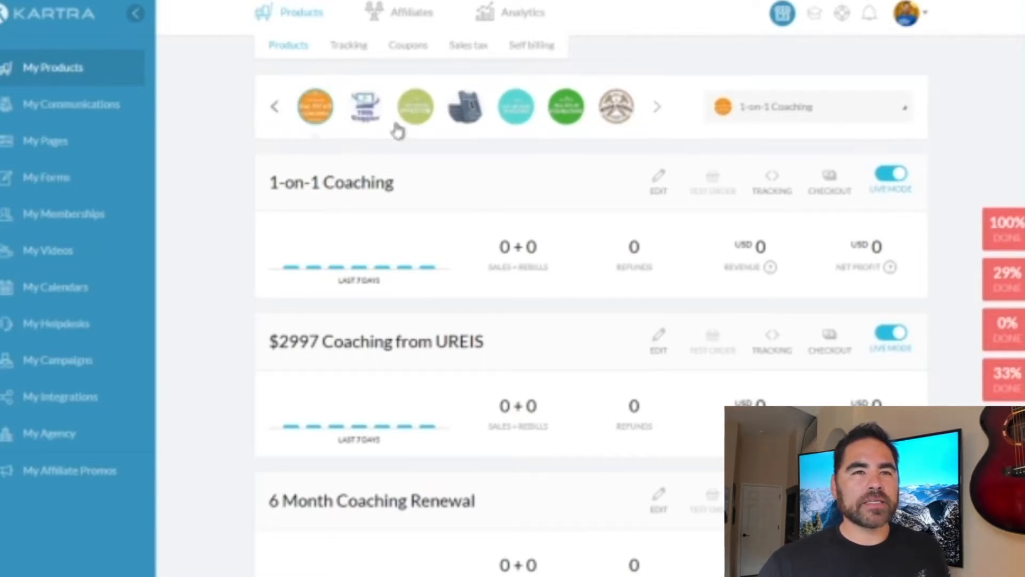
Show the Real Estate Wealth Builders product and review its related discounts, upsells and promos.
click(622, 111)
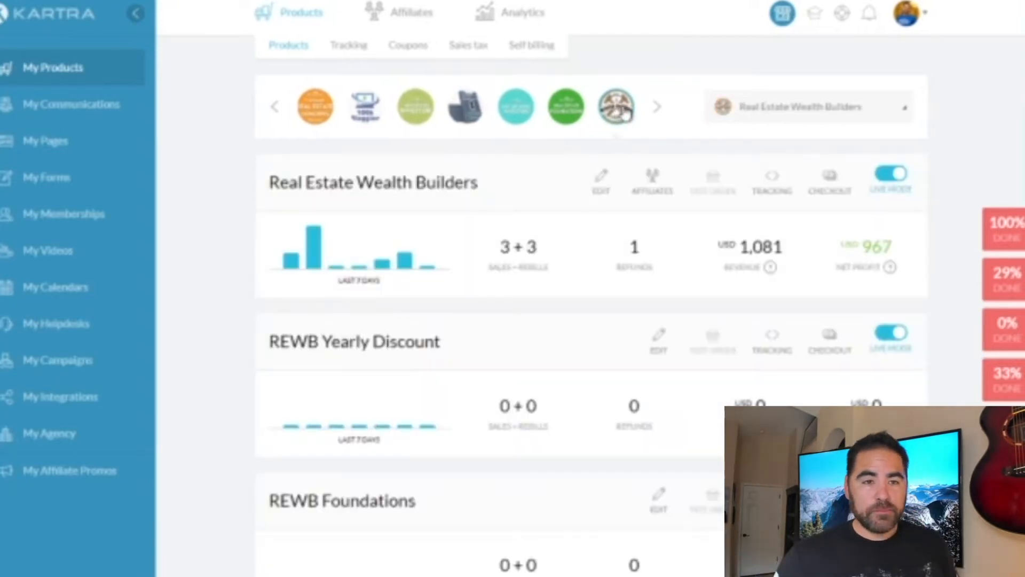
scroll(556, 357, down, 3)
scroll(556, 357, down, 8)
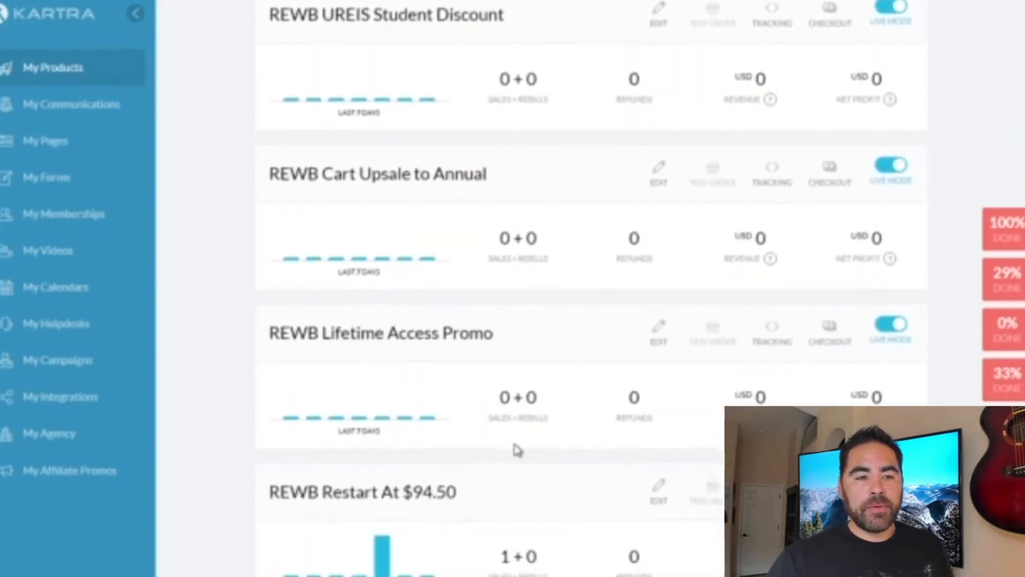
scroll(550, 448, up, 10)
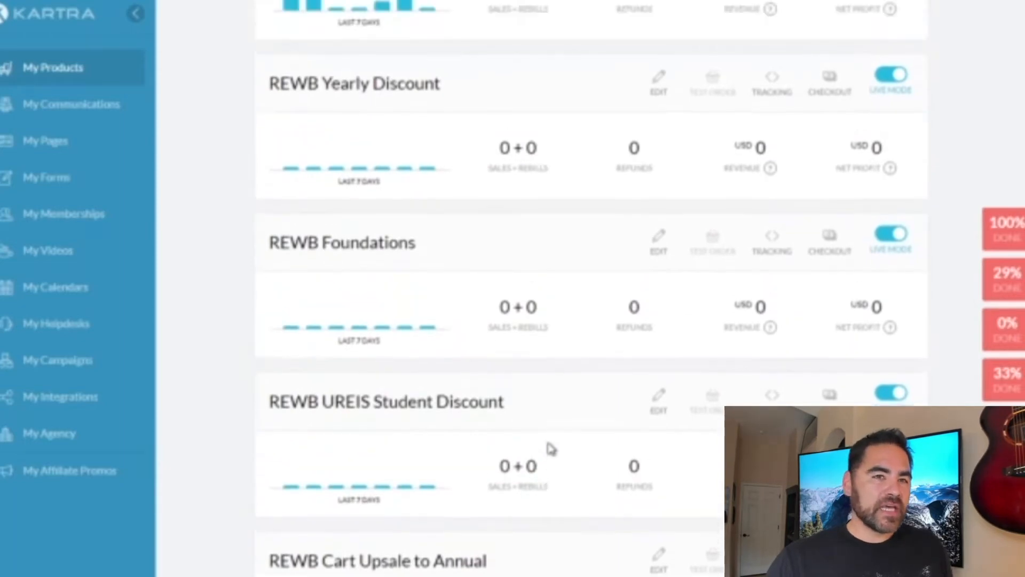
scroll(600, 450, down, 3)
scroll(601, 450, up, 3)
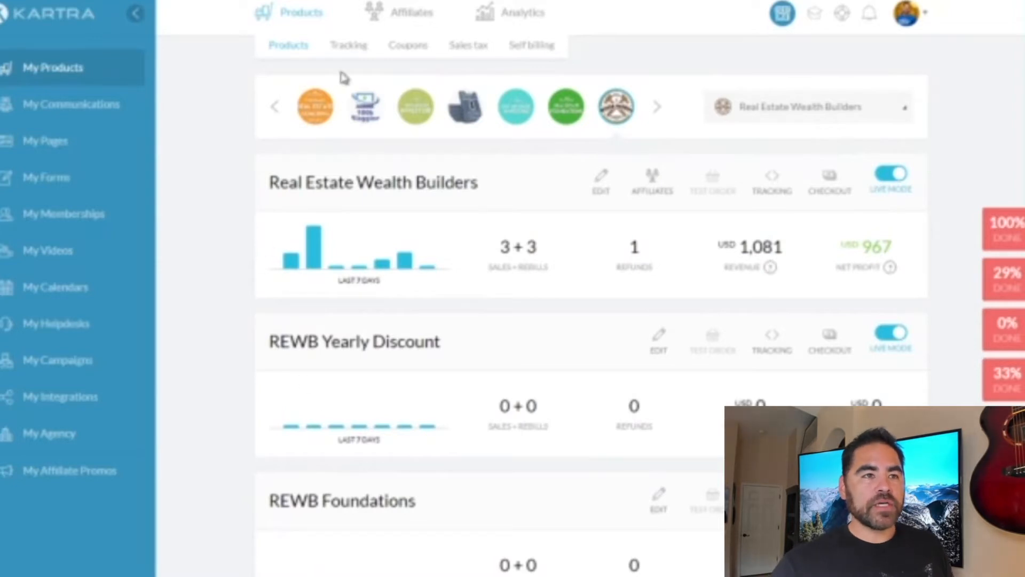
Switch to the 1-on-1 Coaching product and review its related coaching offers.
click(323, 106)
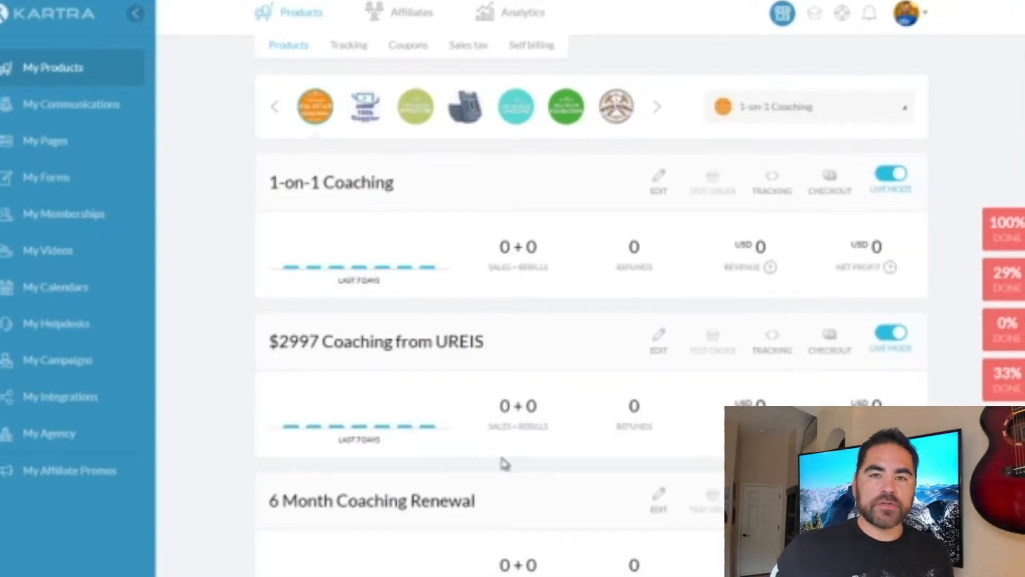
scroll(524, 350, down, 5)
scroll(521, 350, down, 1)
scroll(429, 279, up, 6)
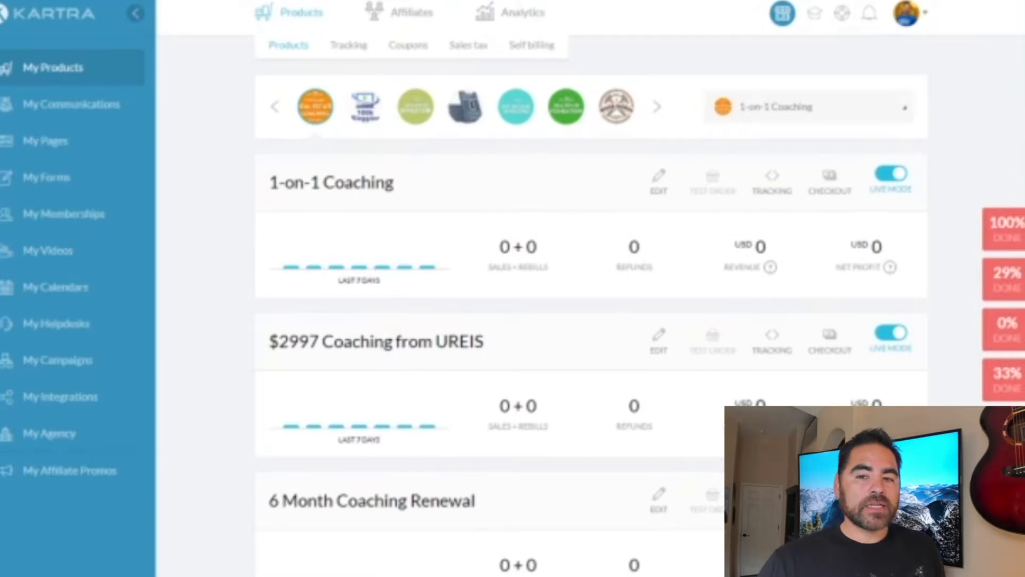
View the Main product and Upsell or Downsell choices for a new product, cancel it, and look over the coaching offers.
click(978, 534)
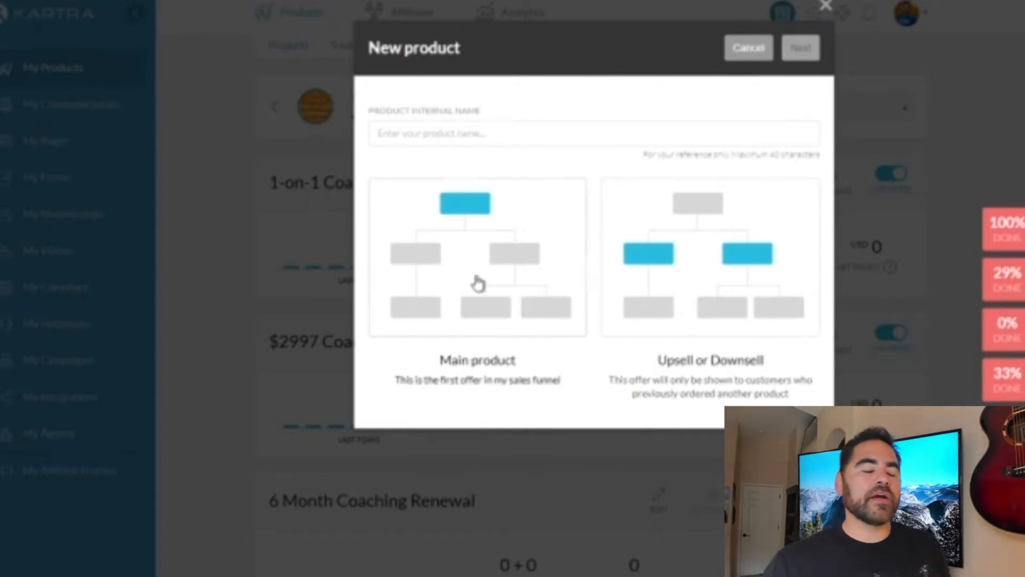
click(752, 54)
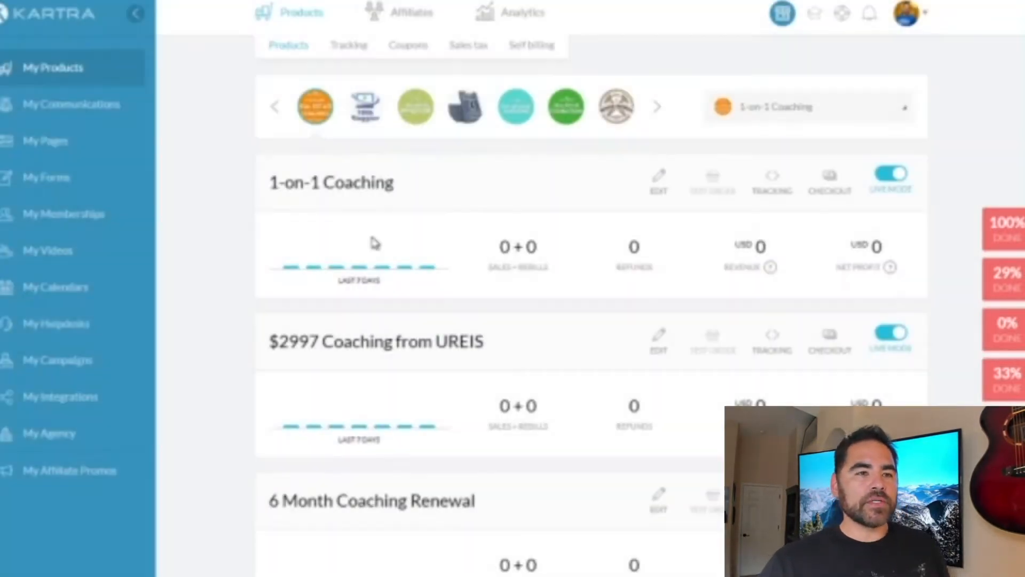
scroll(428, 294, down, 6)
scroll(570, 235, up, 6)
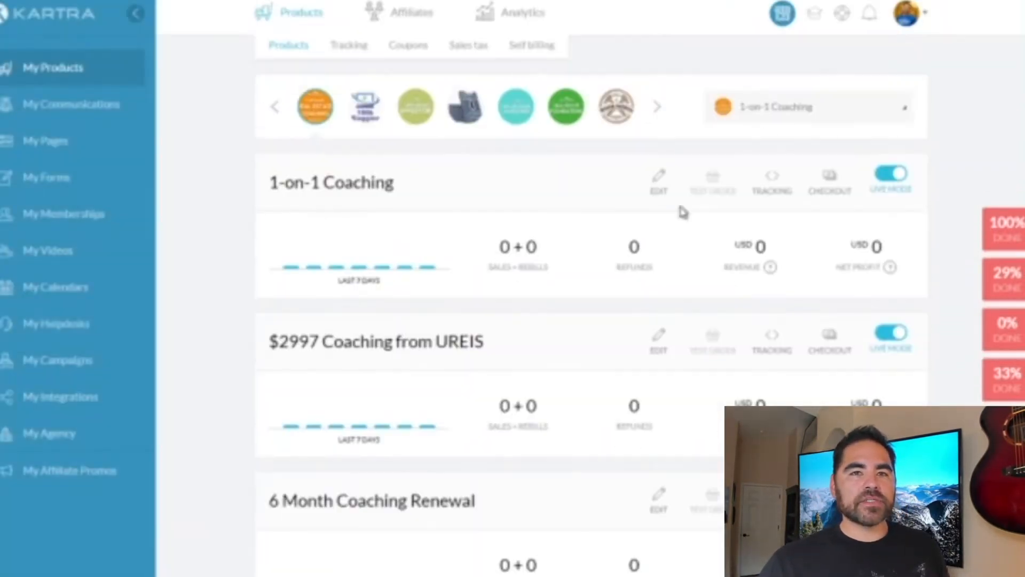
Open the 1-on-1 Coaching product for editing, keep its internal name, and save its basic info to reach the pricing stage.
click(660, 186)
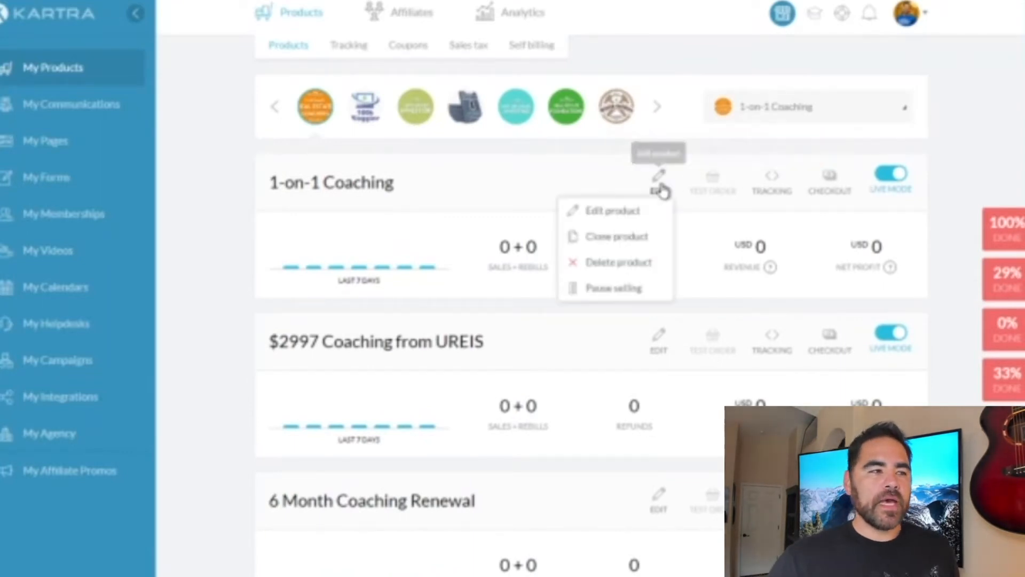
click(644, 213)
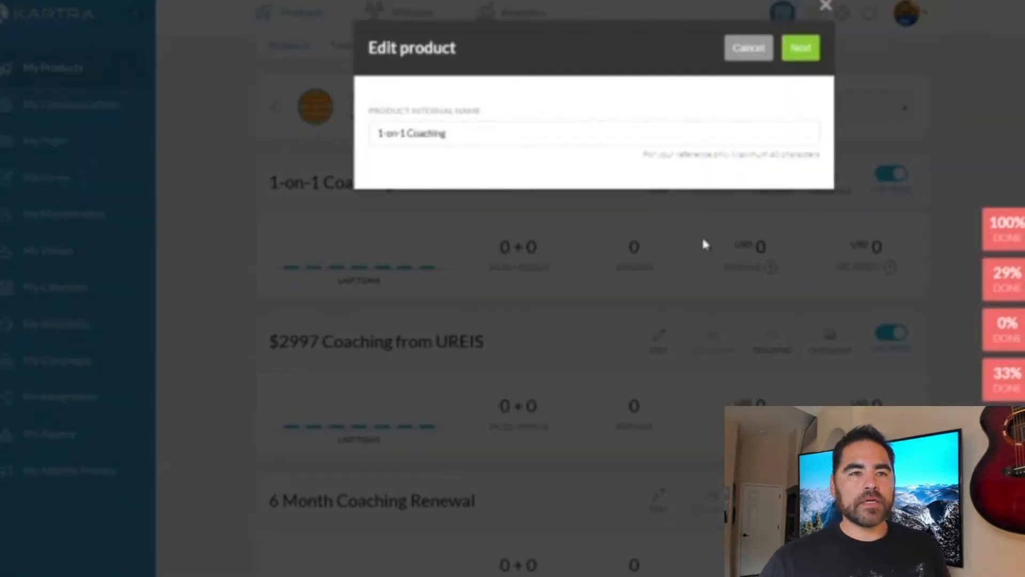
click(801, 51)
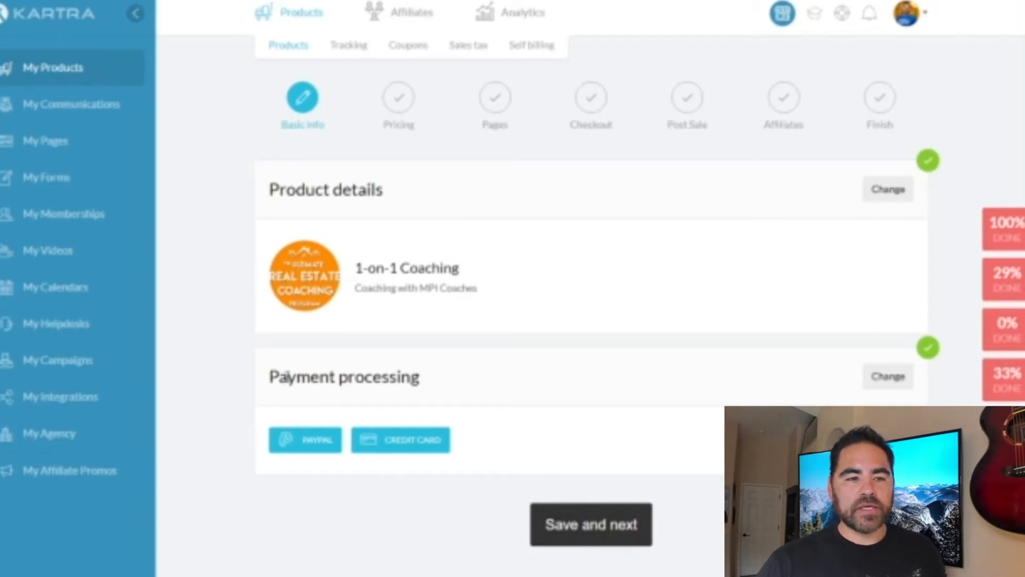
drag(297, 377, 449, 387)
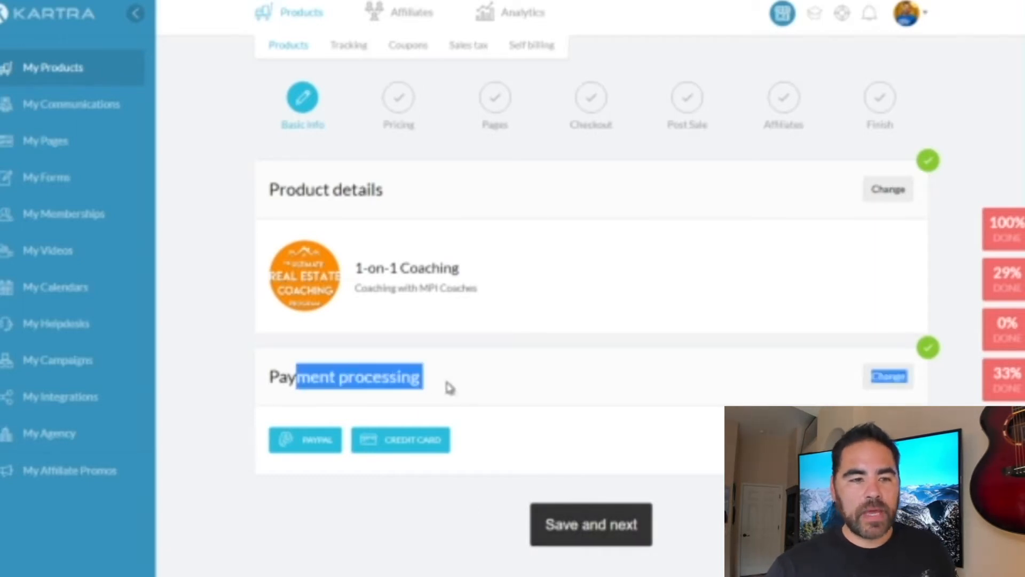
click(593, 529)
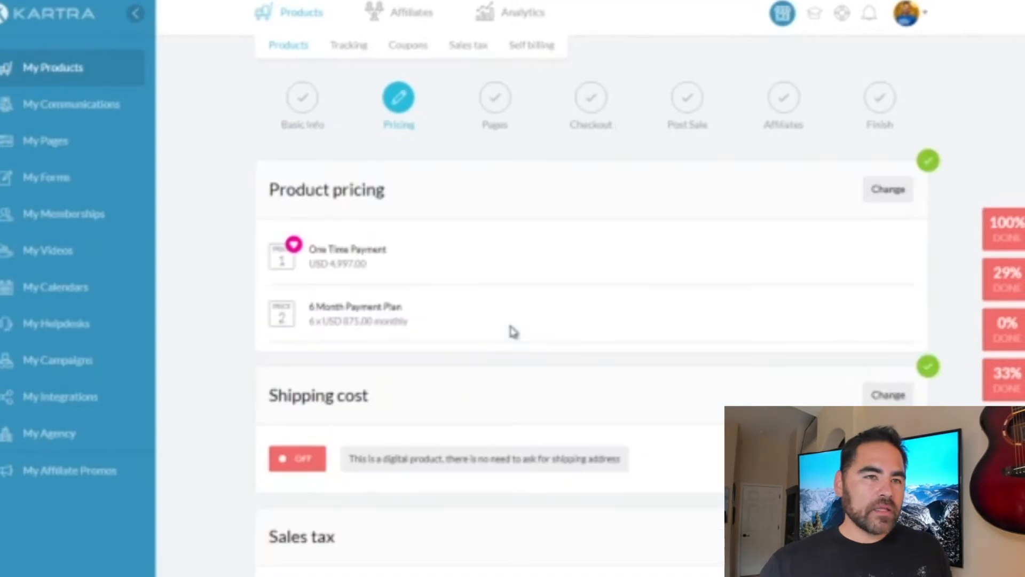
Review the product's pricing, shipping cost, sales tax and refund policy, and save them to reach the pages stage.
scroll(513, 332, down, 3)
drag(402, 124, 317, 106)
click(447, 132)
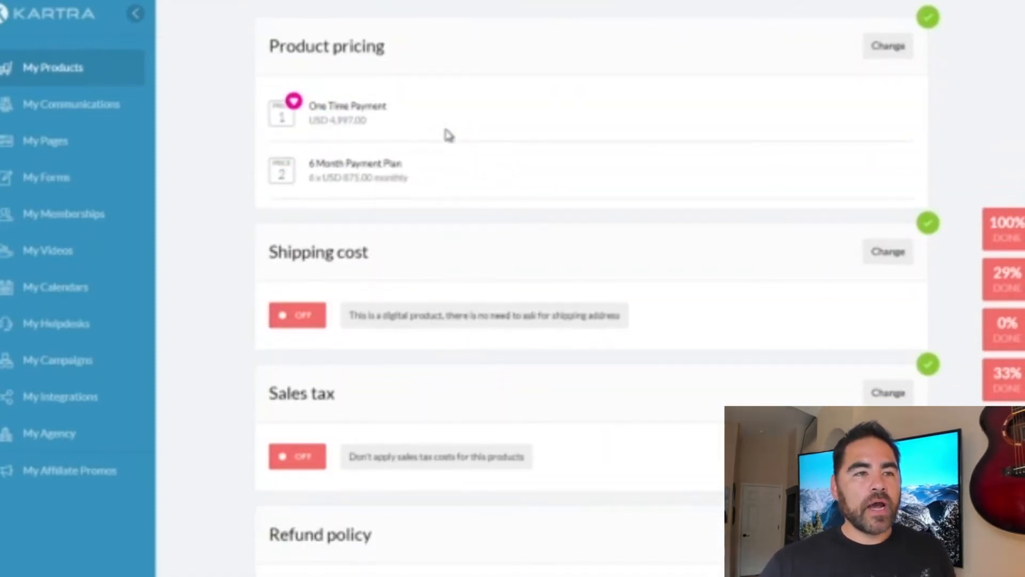
scroll(471, 192, down, 3)
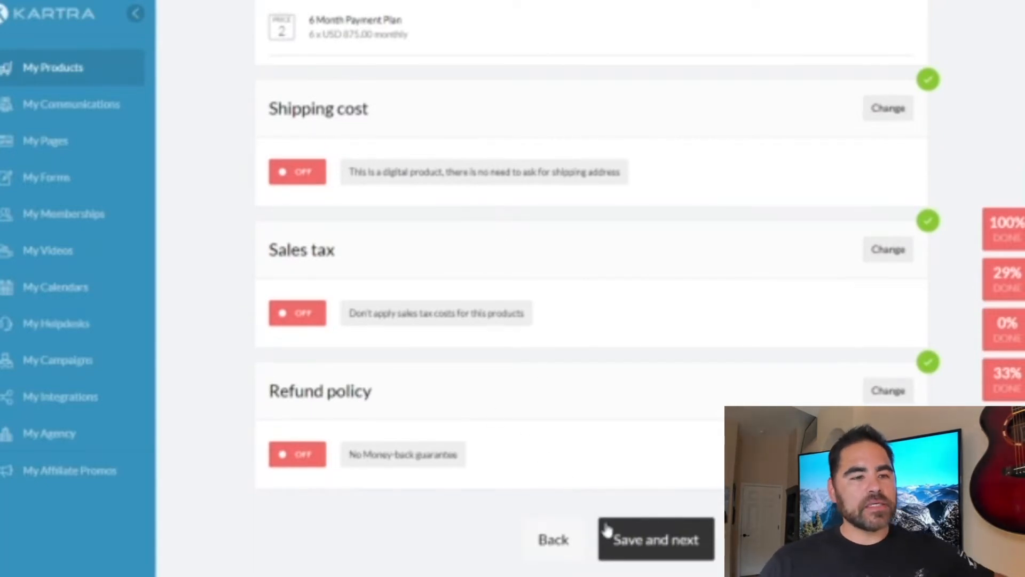
click(678, 540)
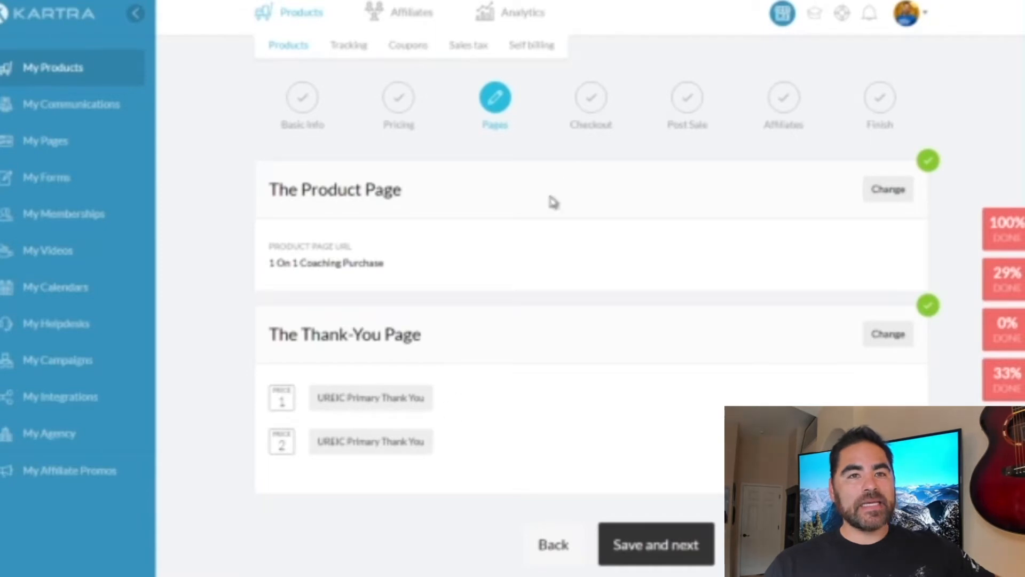
Save the product and thank-you pages and review the checkout settings from page look to terms and conditions.
click(665, 556)
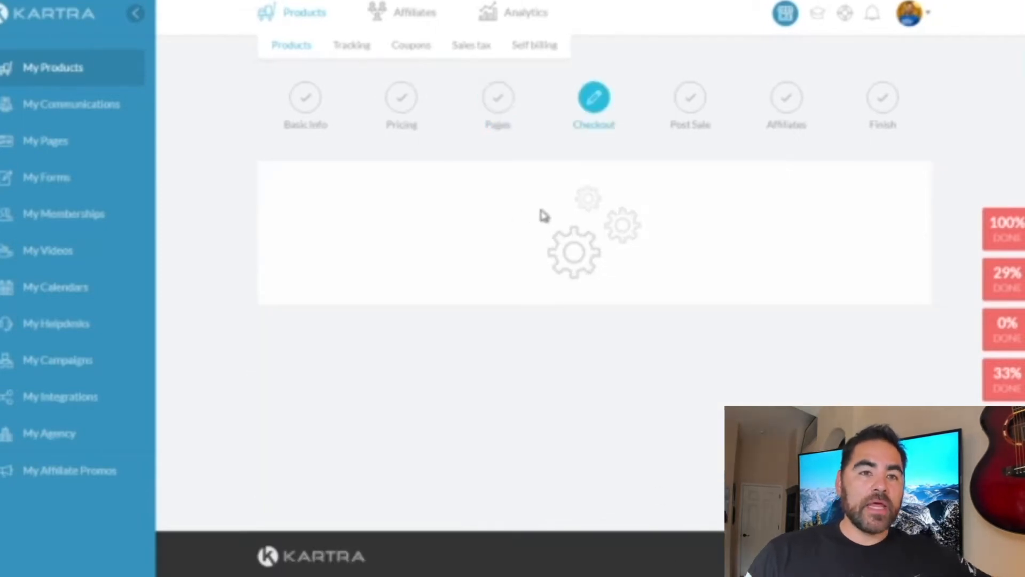
scroll(611, 247, down, 3)
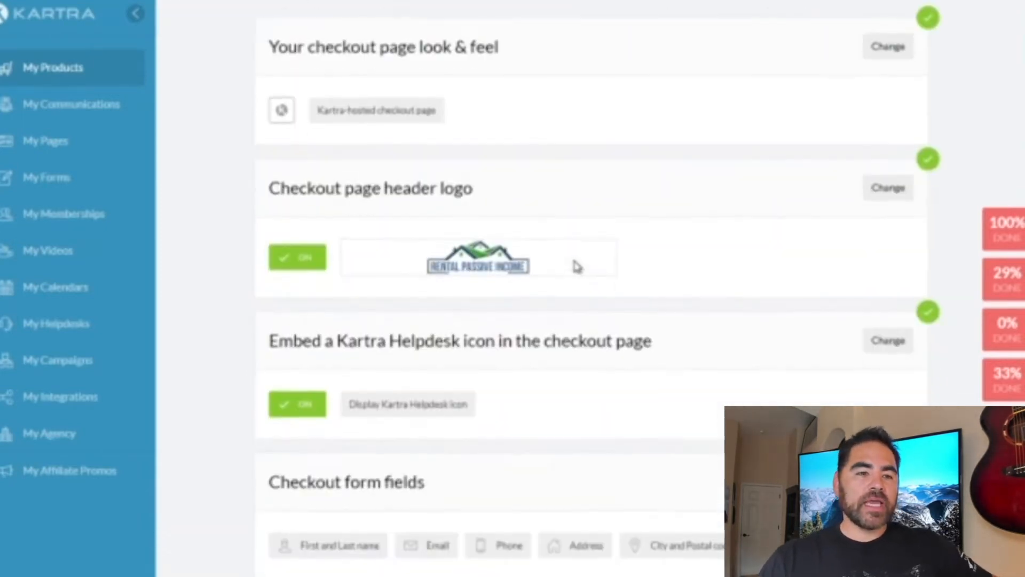
scroll(543, 373, down, 8)
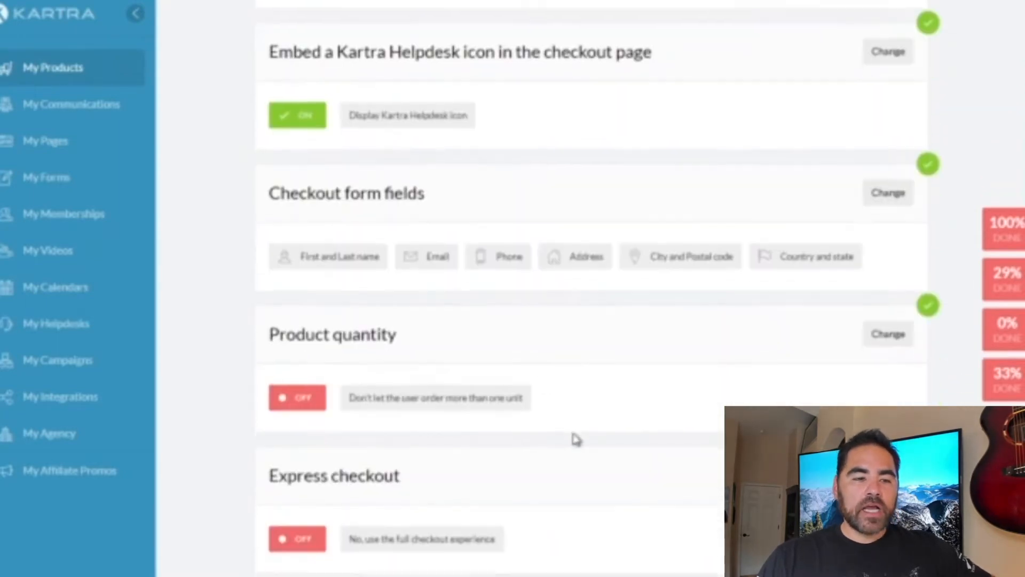
scroll(576, 439, down, 8)
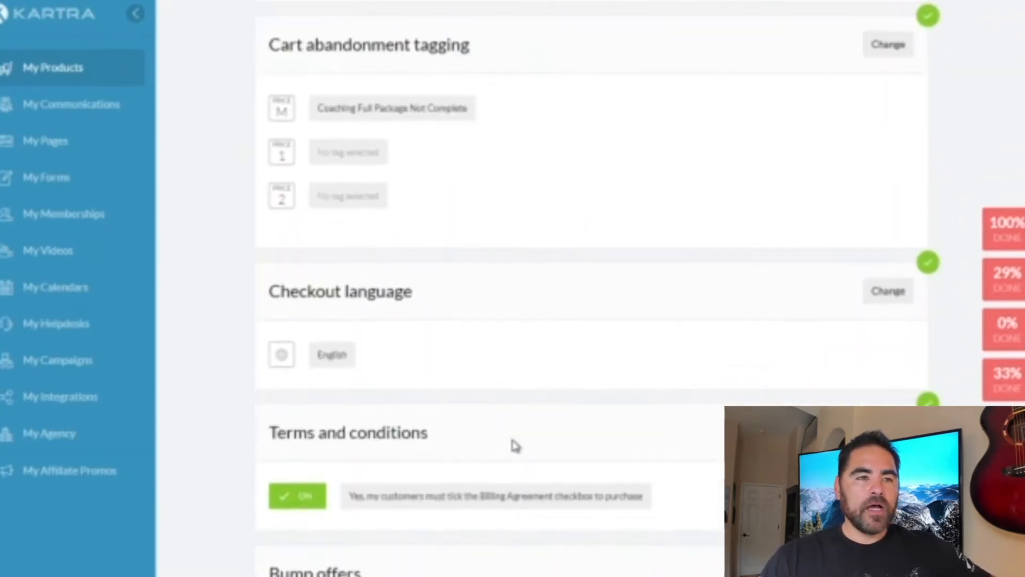
scroll(515, 446, down, 6)
scroll(491, 451, up, 4)
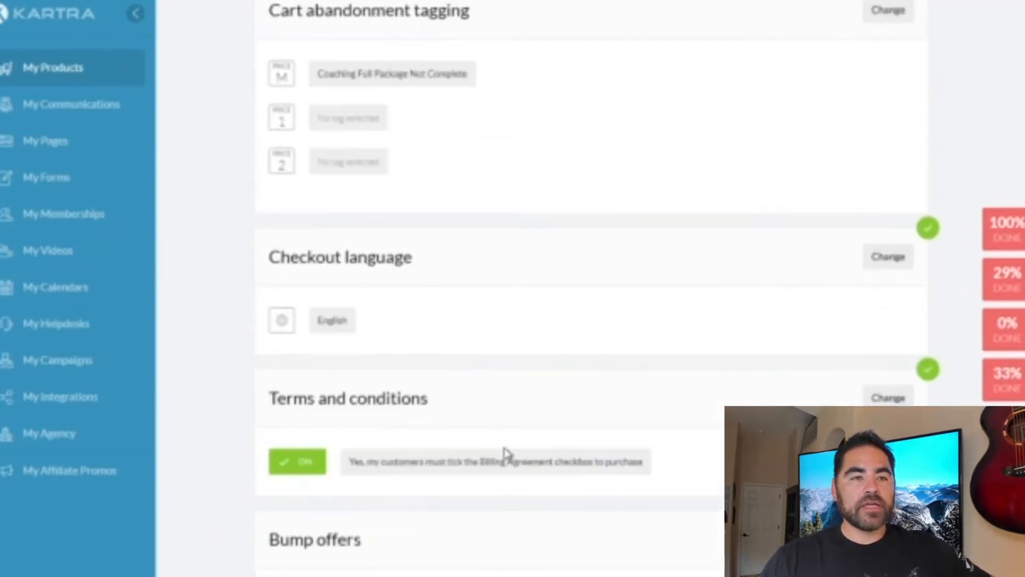
Examine the bump offers setting and save the checkout stage to move on to Post Sale.
drag(365, 482, 291, 475)
click(268, 477)
double_click(339, 474)
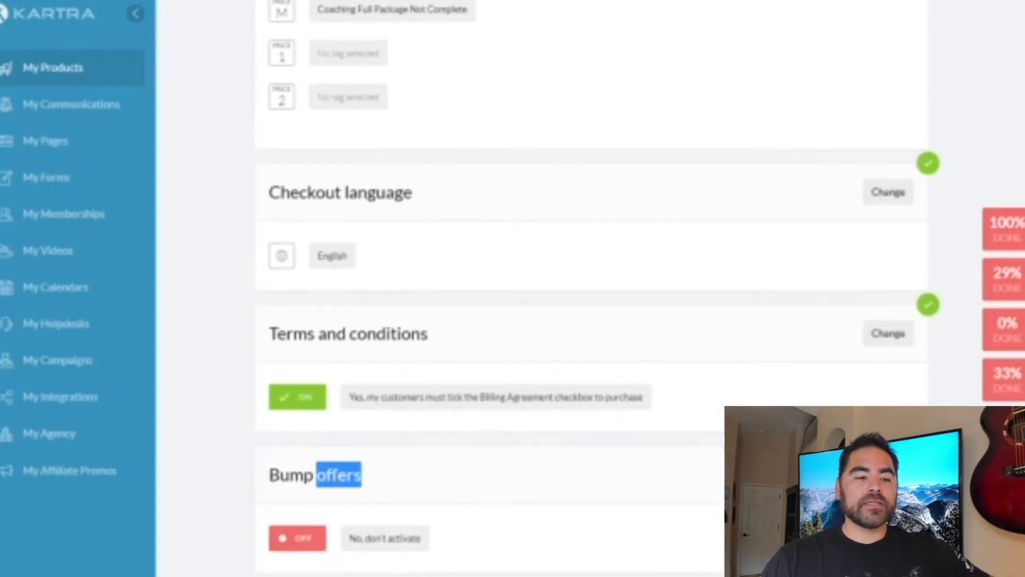
scroll(541, 486, down, 3)
click(663, 483)
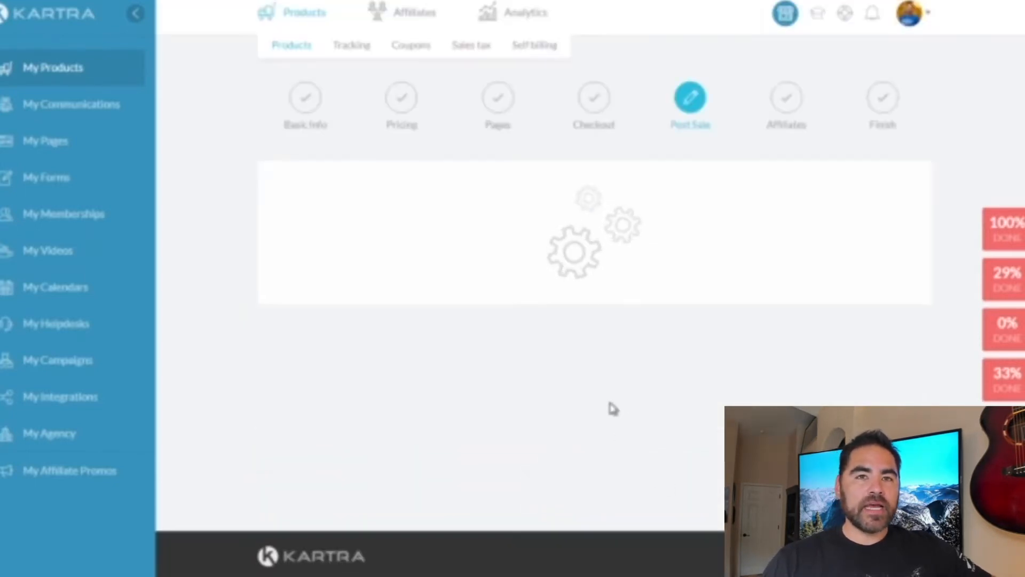
Review which customer lists and customer tags the Post Sale stage assigns for each price point of 1-on-1 Coaching.
scroll(545, 227, down, 6)
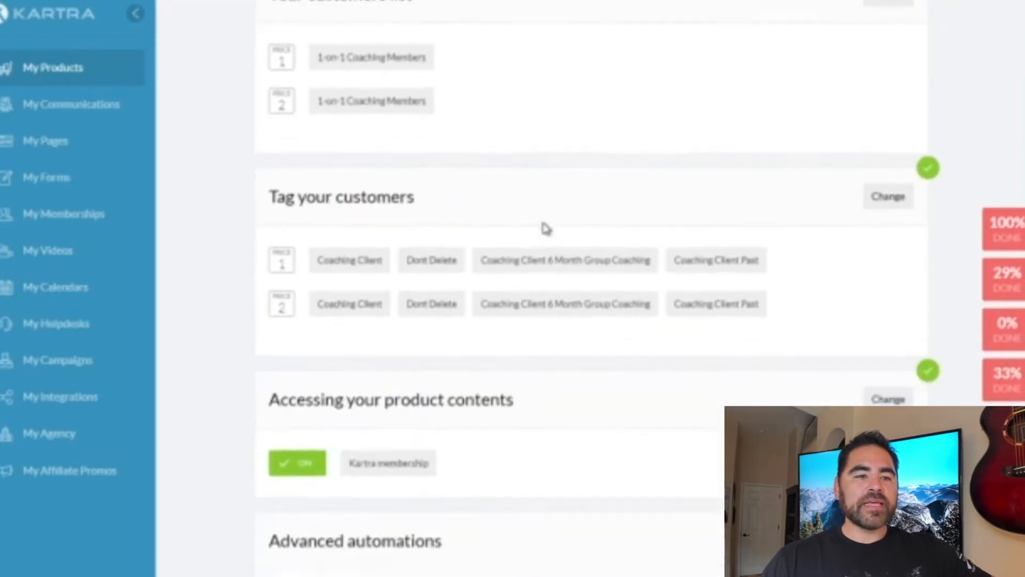
scroll(359, 199, up, 5)
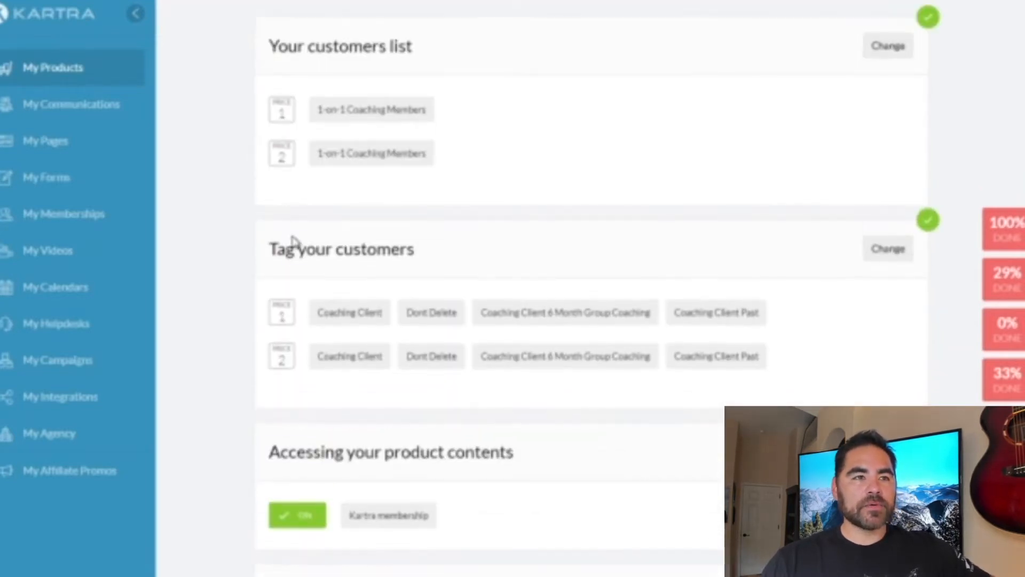
drag(286, 249, 416, 250)
drag(287, 46, 475, 64)
scroll(459, 160, down, 4)
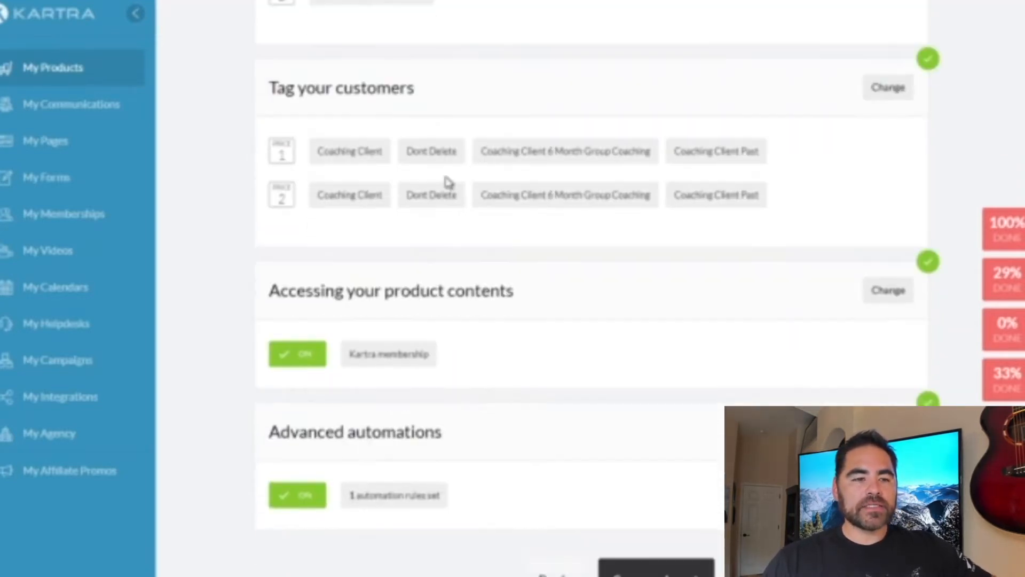
Review the Post Sale settings for accessing the product contents through Kartra membership and for advanced automations.
drag(298, 238, 527, 249)
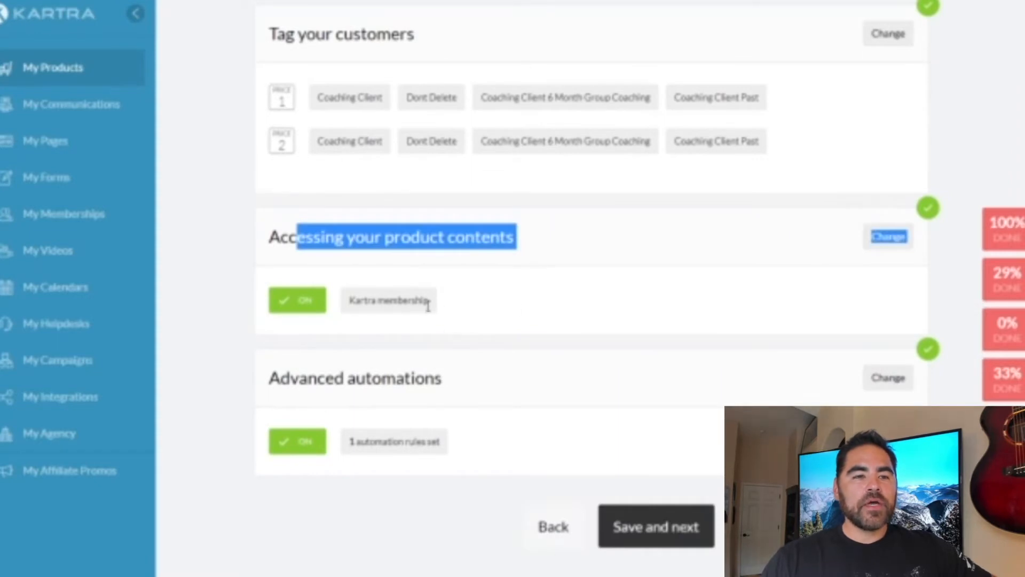
drag(427, 306, 338, 312)
drag(346, 236, 481, 238)
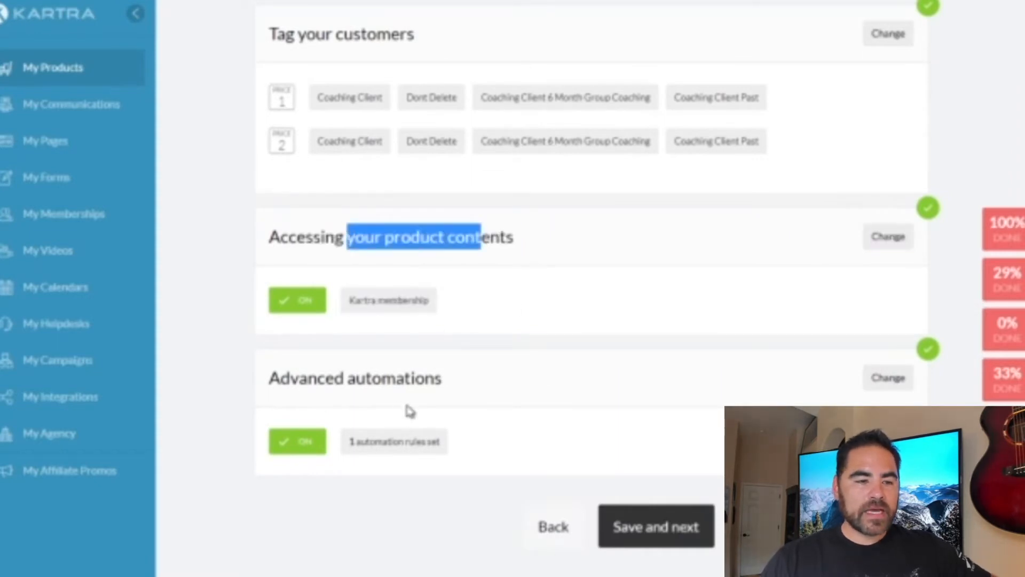
drag(309, 380, 449, 389)
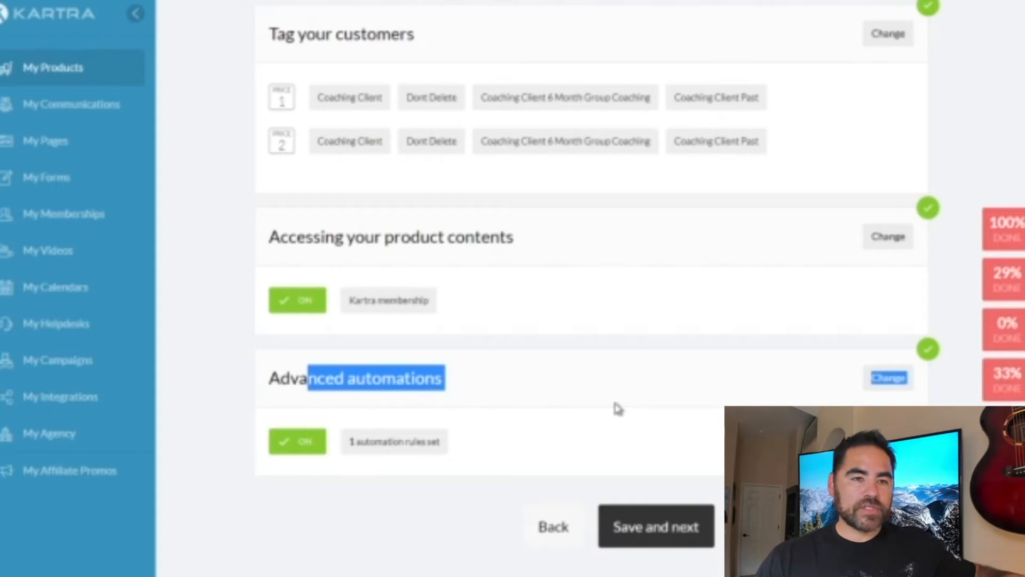
scroll(614, 406, up, 5)
scroll(669, 214, down, 7)
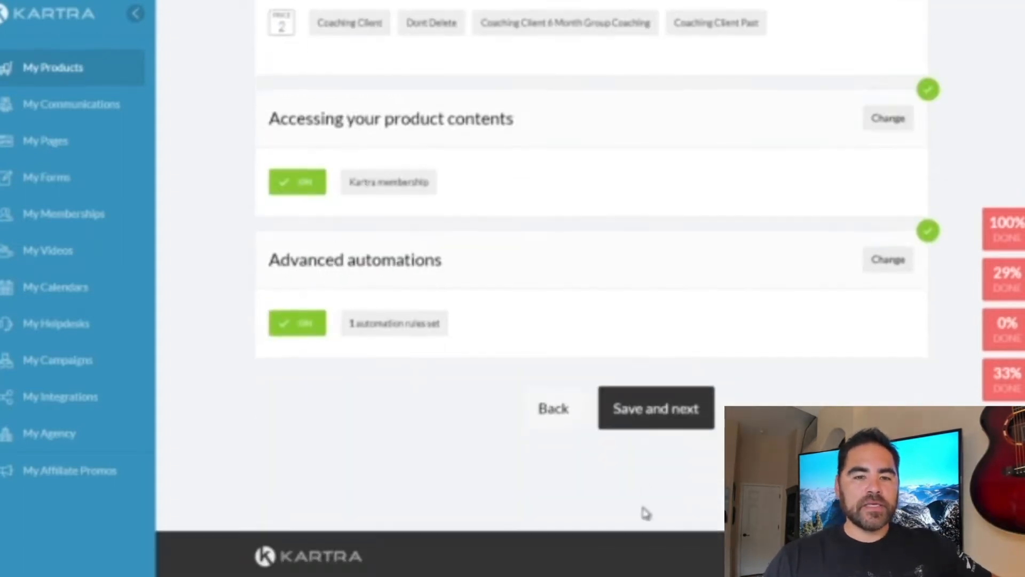
Save the Post Sale stage, check the affiliate program on sale, and save the Affiliates stage to finish the product setup.
click(652, 424)
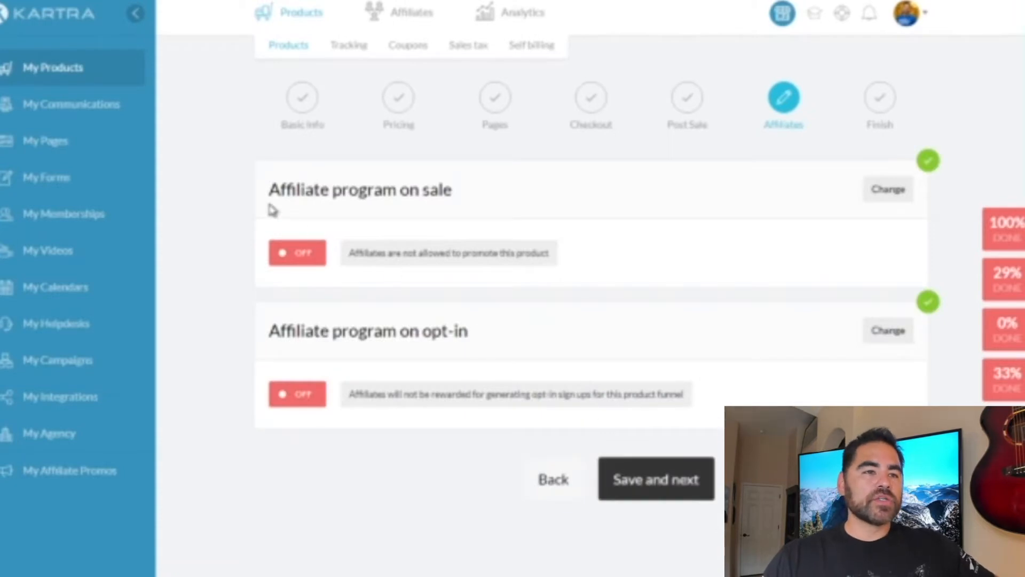
drag(505, 203, 296, 190)
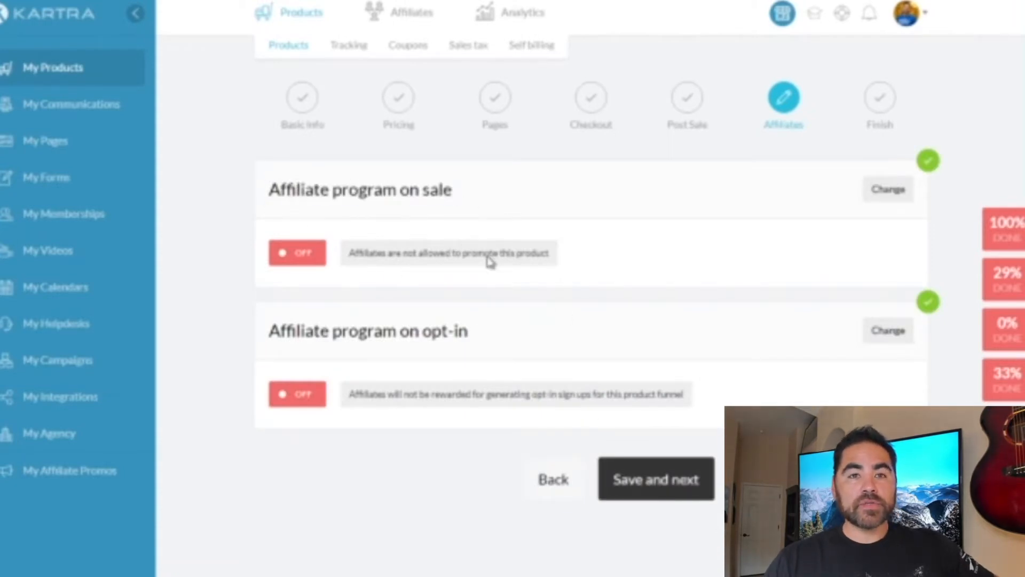
click(648, 490)
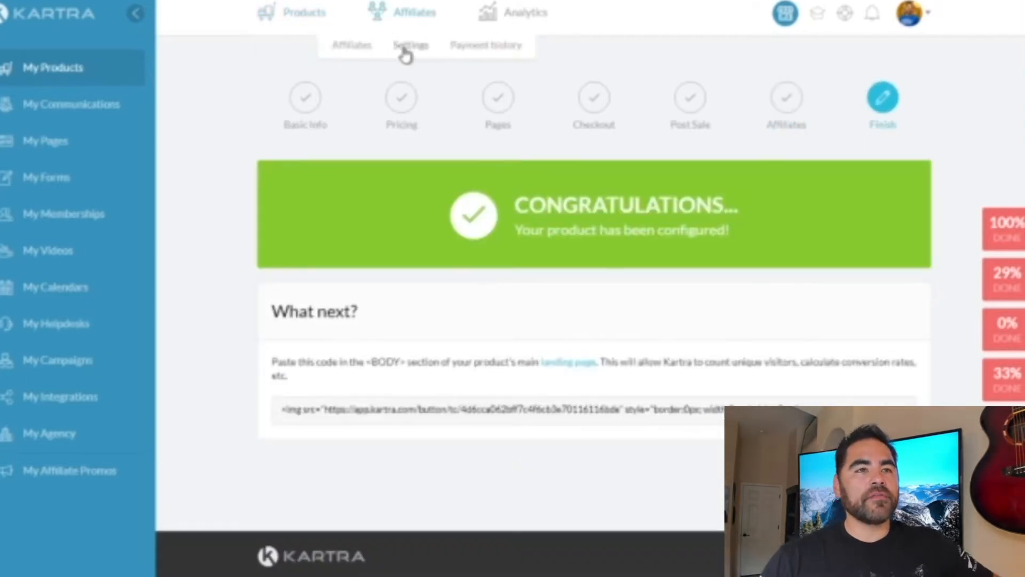
Open the products' discount coupons and examine the coupon codes with their discounts throughout the list.
click(421, 49)
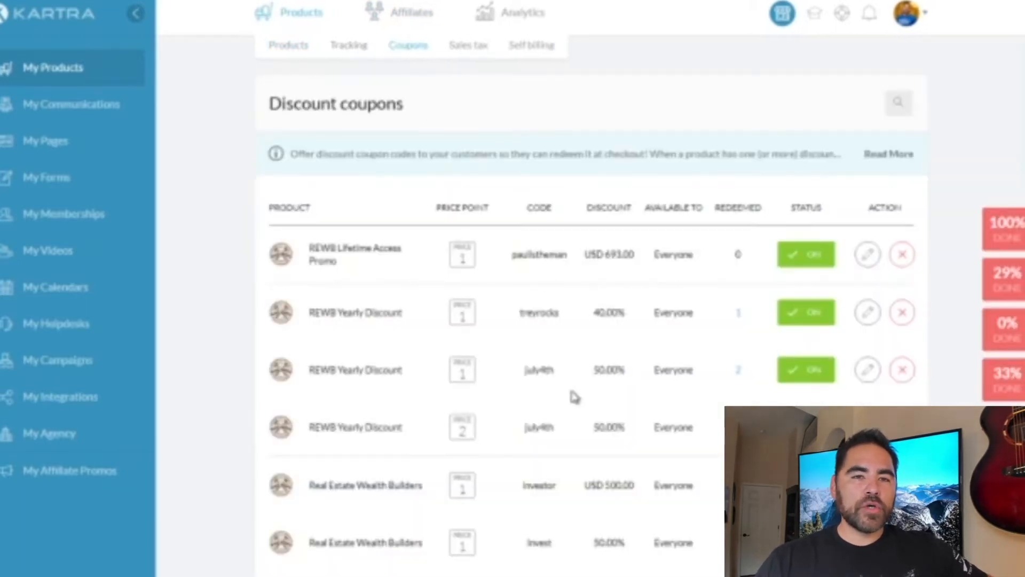
scroll(574, 396, down, 15)
scroll(577, 430, up, 15)
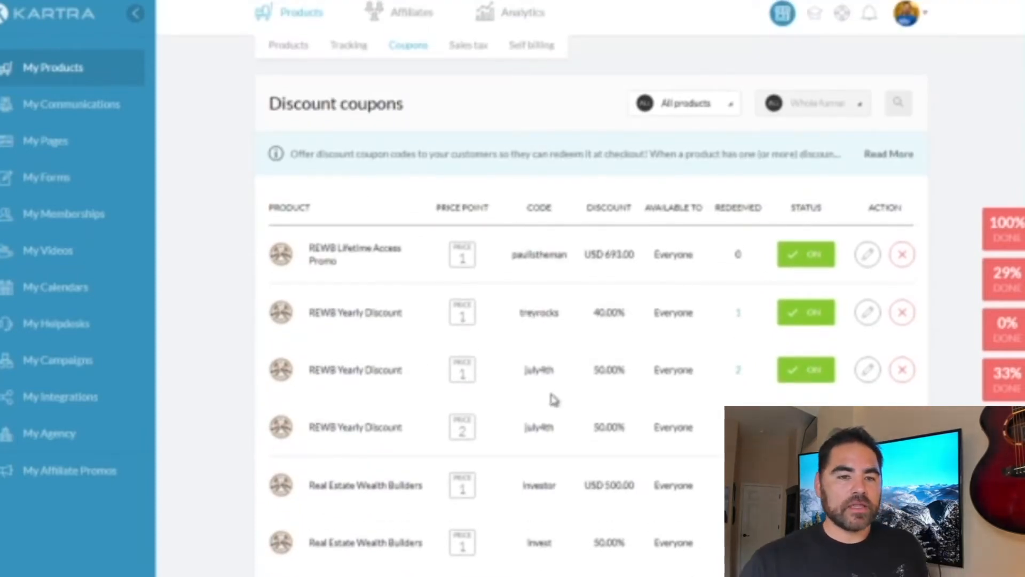
drag(551, 371, 521, 377)
drag(620, 374, 592, 377)
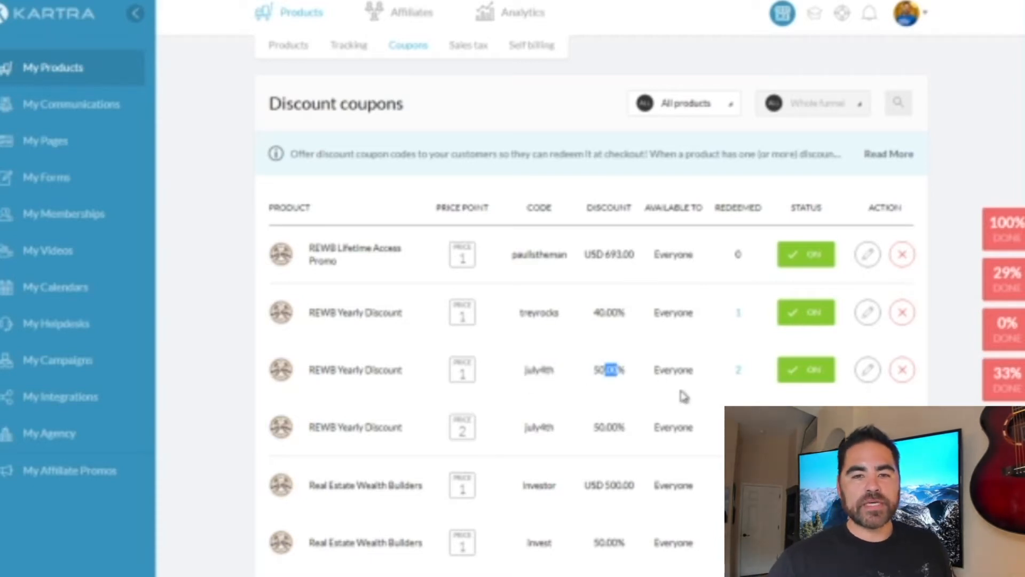
scroll(698, 474, down, 3)
double_click(530, 342)
double_click(541, 458)
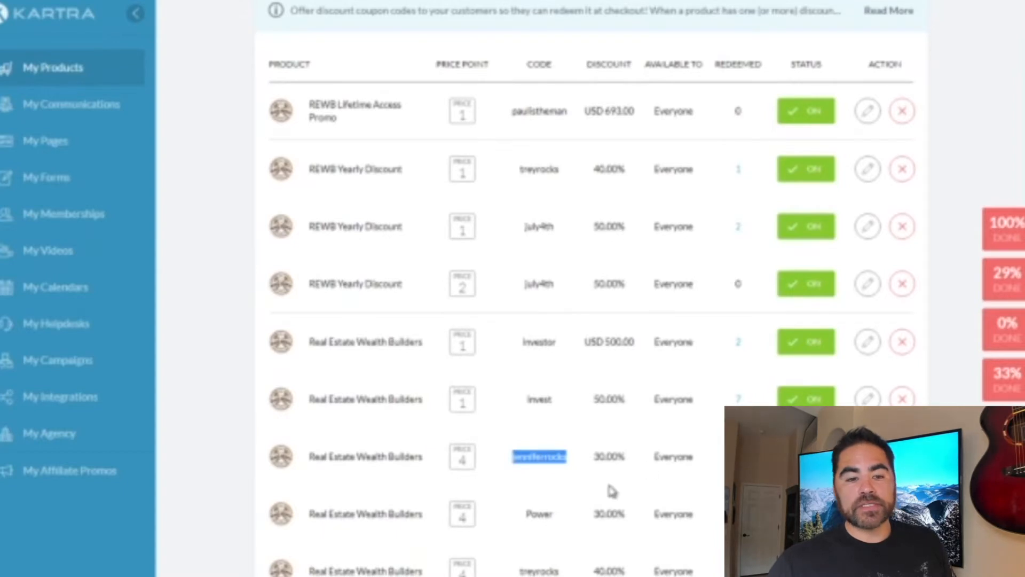
scroll(612, 488, down, 3)
scroll(611, 488, up, 3)
scroll(611, 487, up, 3)
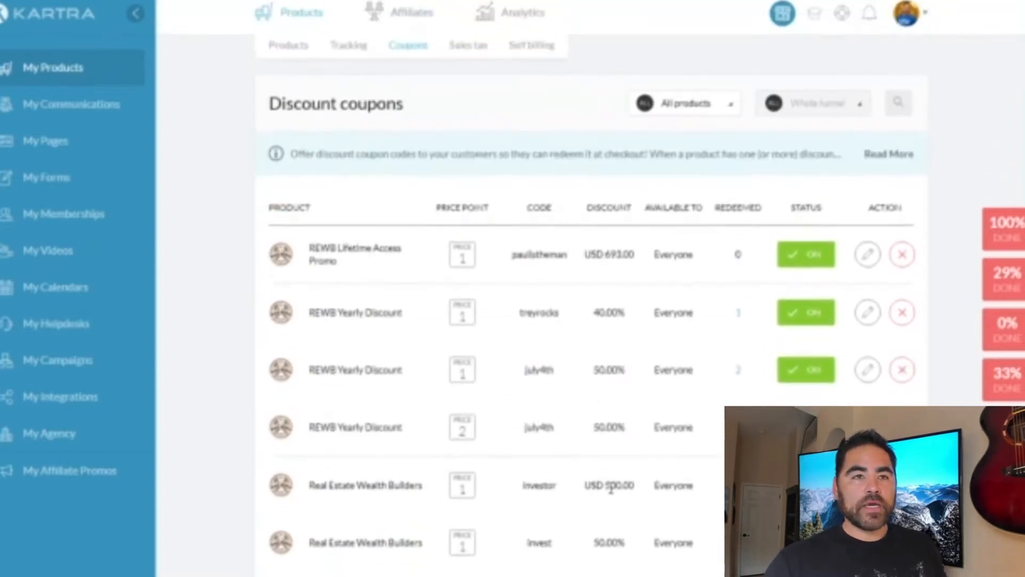
Open the sales analytics and review the revenue chart and the per-product sales breakdown.
mouse_move(519, 22)
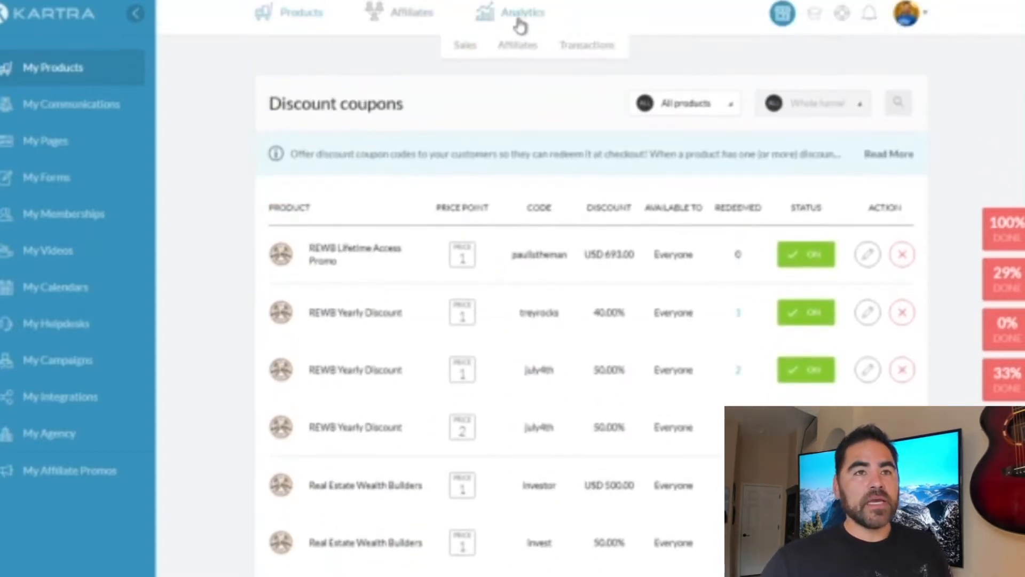
click(467, 47)
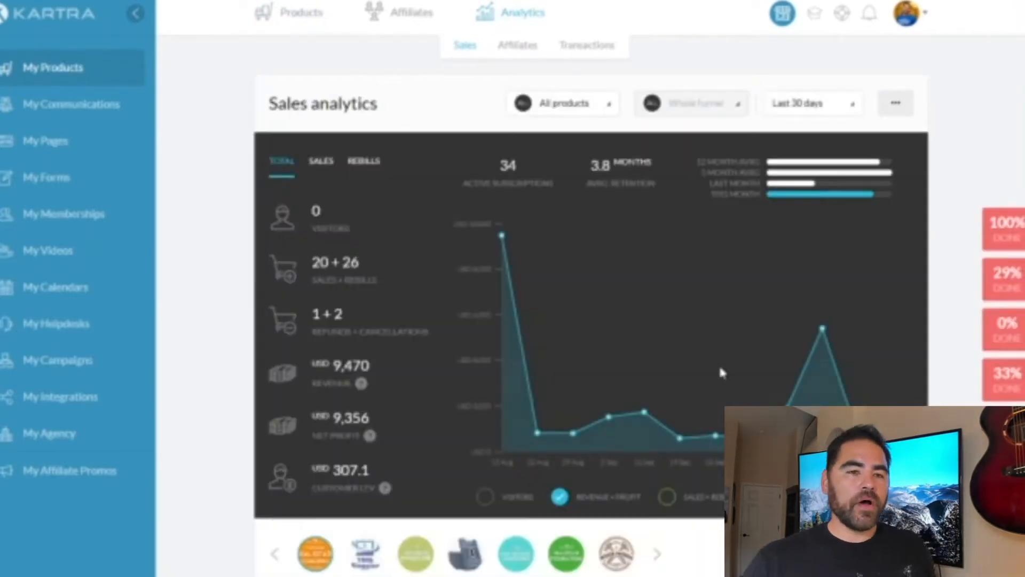
scroll(587, 320, down, 4)
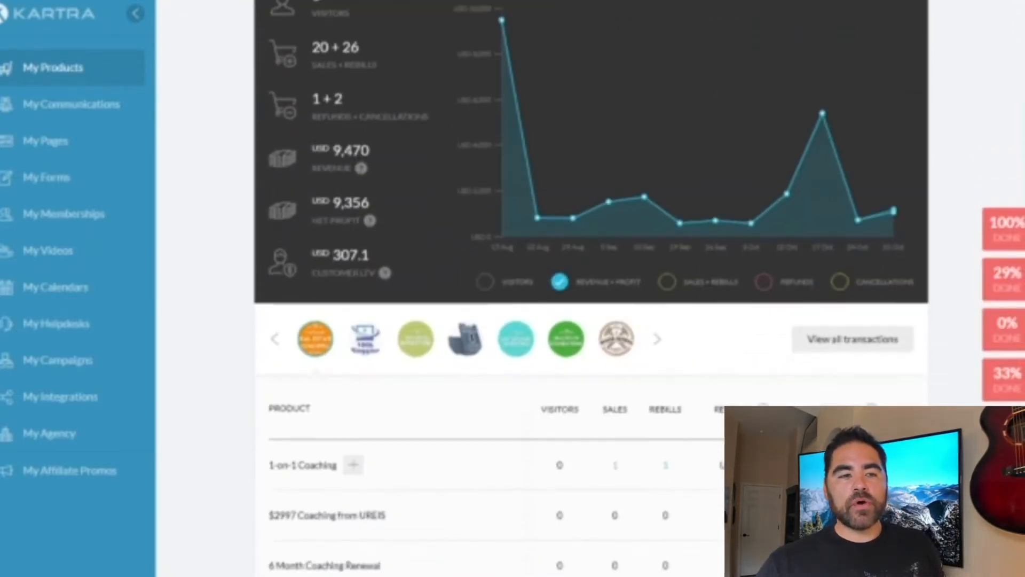
scroll(635, 486, up, 4)
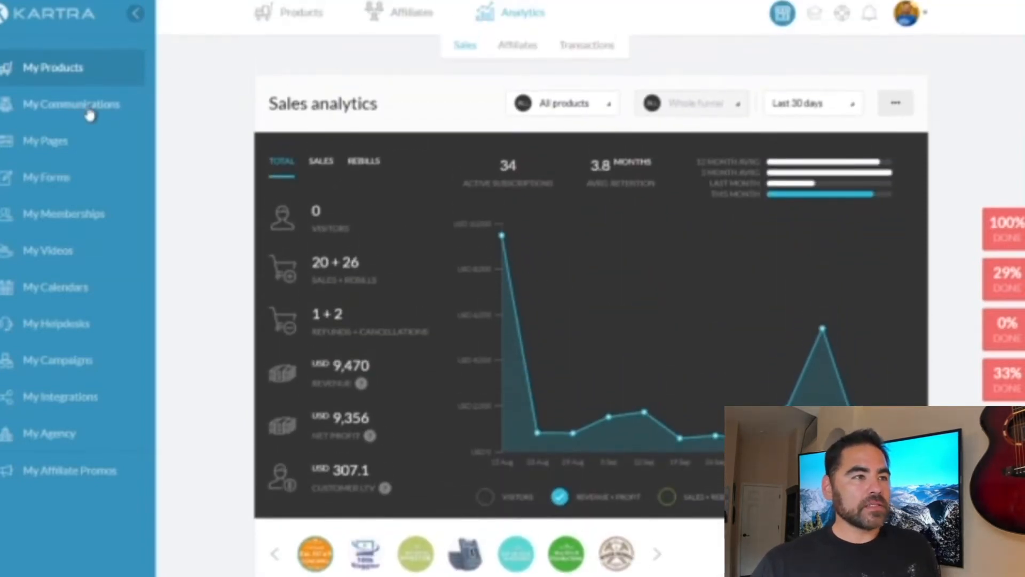
Open My Communications and check the number of contacts in the leads list.
click(84, 119)
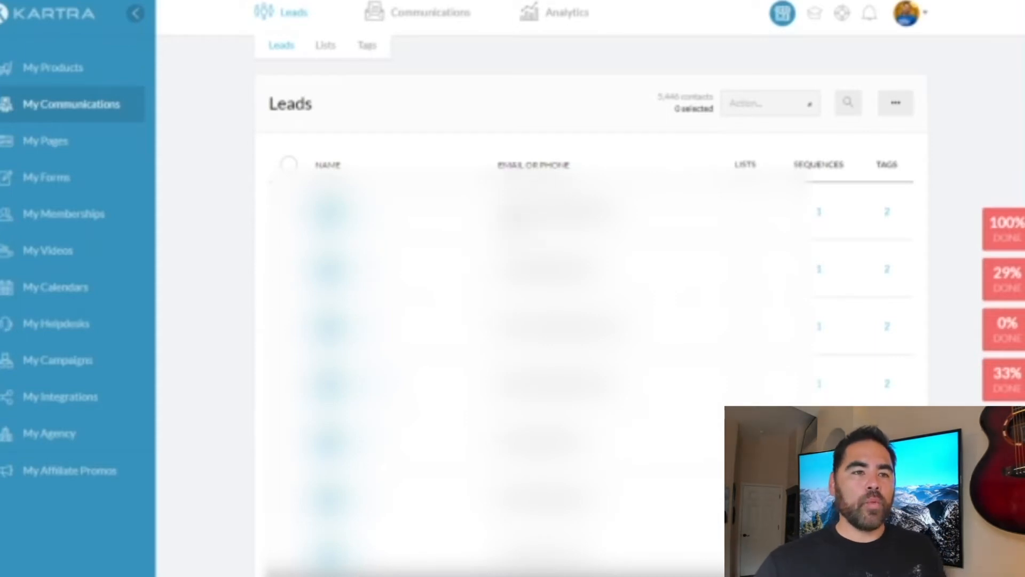
mouse_move(648, 98)
mouse_down()
mouse_move(687, 97)
mouse_move(663, 96)
mouse_up()
click(662, 83)
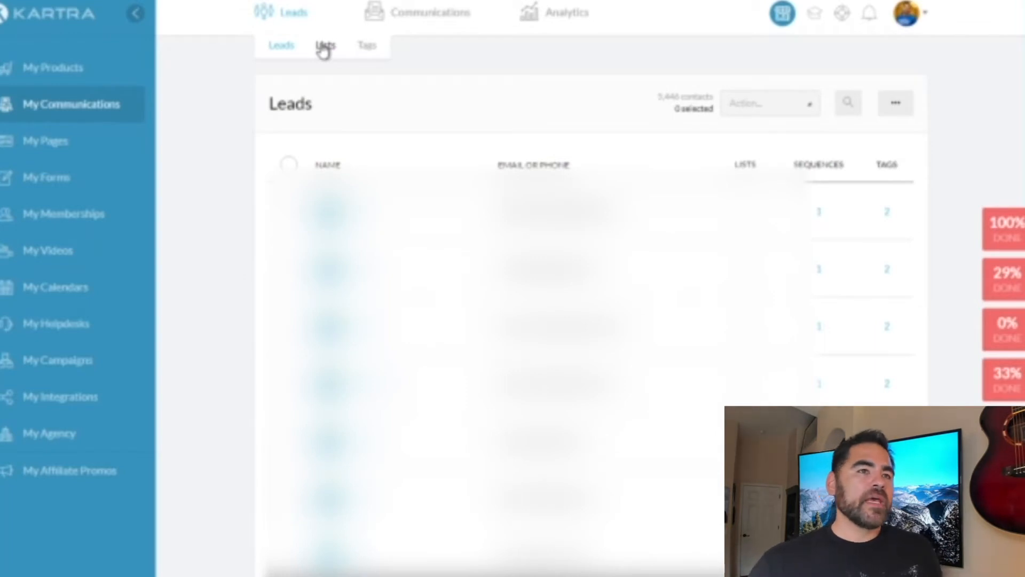
Open the lead tags and look through the tag names, their categories and the leads tagged.
click(367, 47)
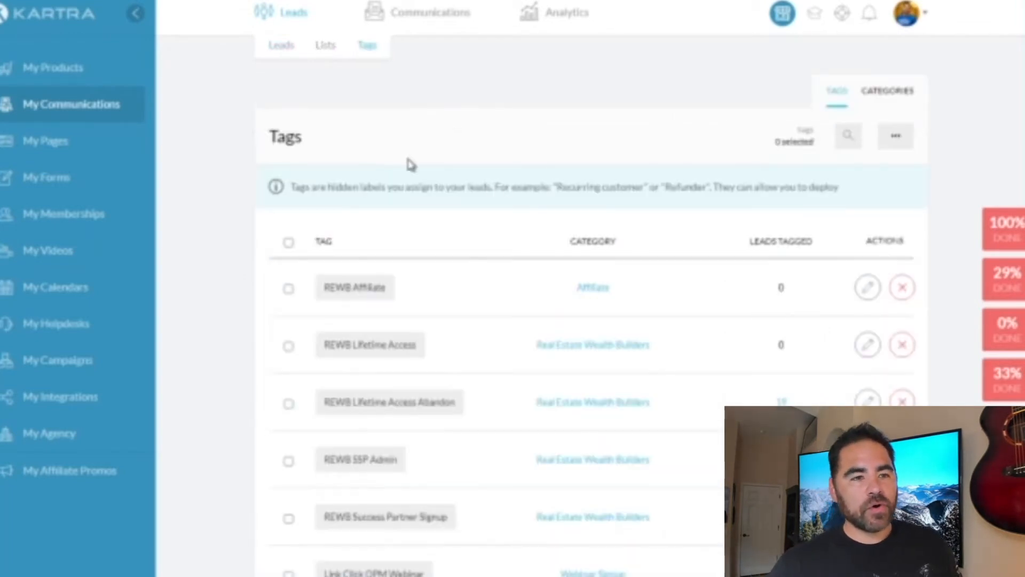
scroll(422, 207, down, 1)
scroll(486, 481, down, 8)
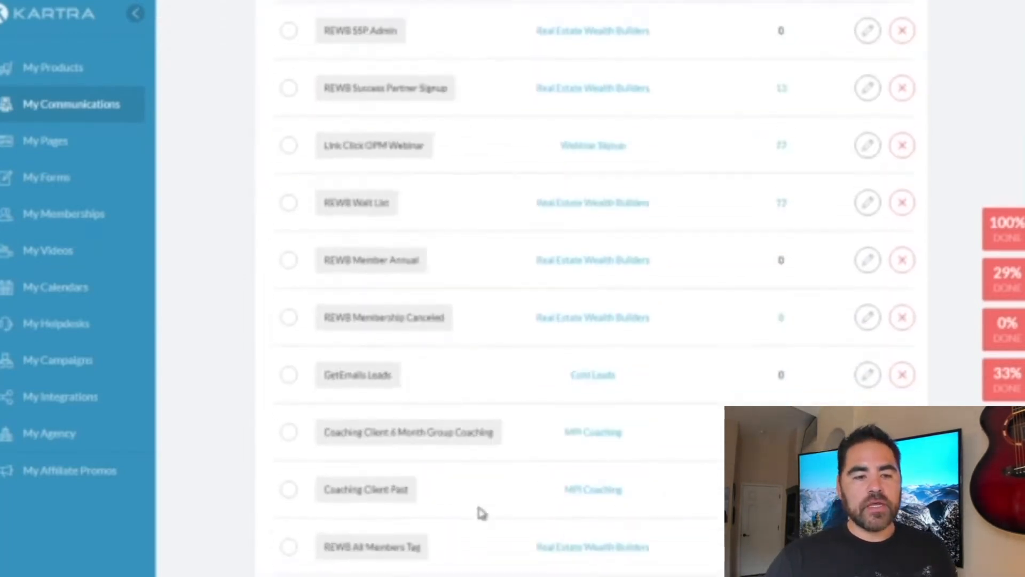
scroll(484, 508, up, 7)
scroll(490, 502, up, 2)
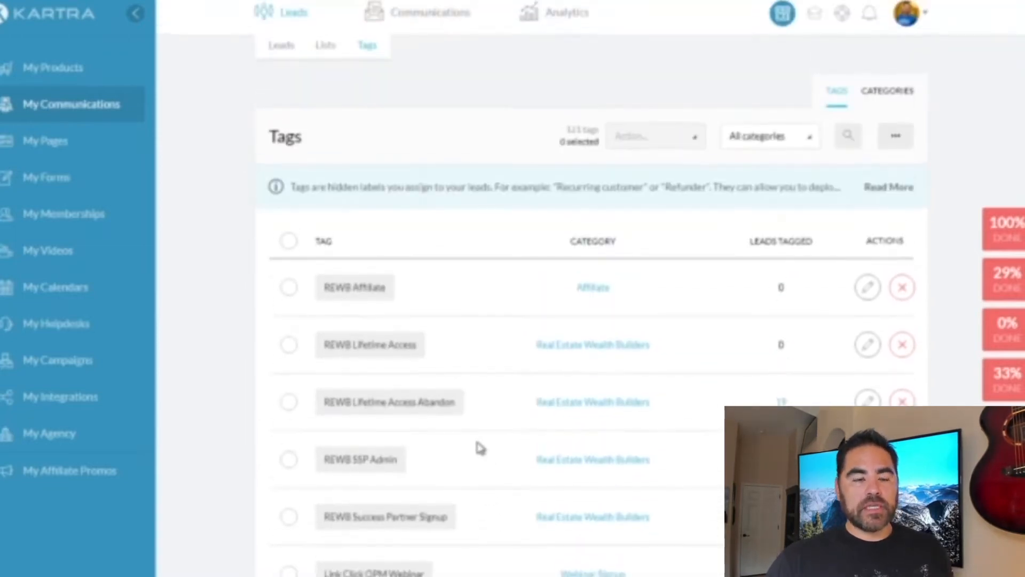
Open the email broadcasts and look through the sent and drafted messages.
mouse_move(437, 22)
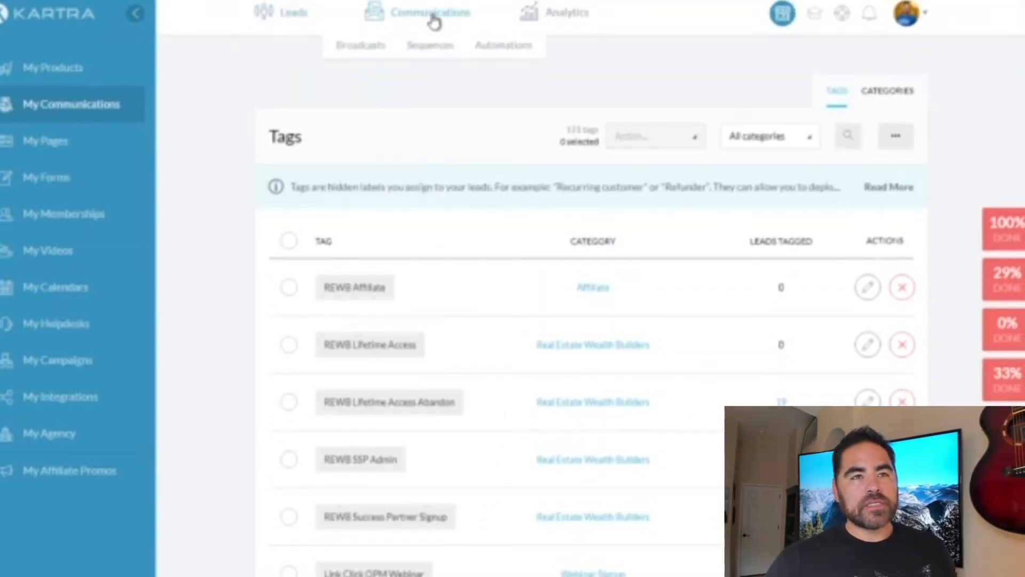
click(376, 54)
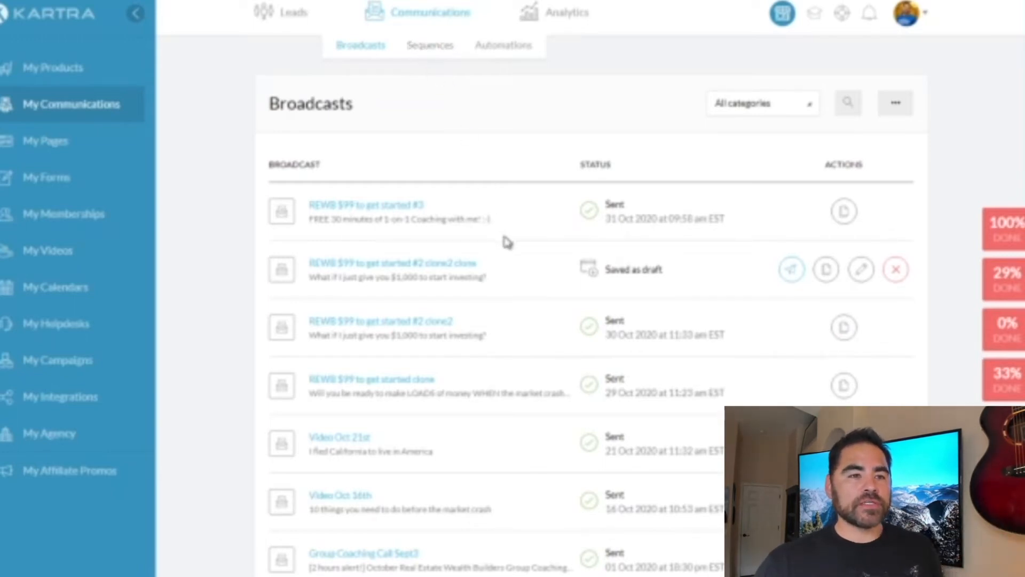
scroll(522, 245, down, 7)
scroll(530, 241, down, 6)
scroll(526, 252, up, 13)
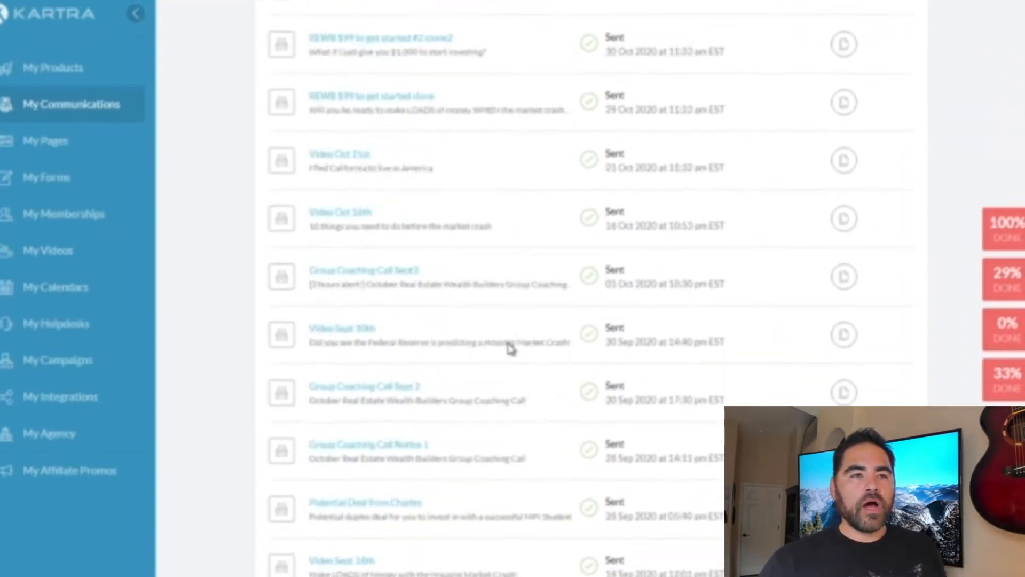
Open the broadcast analytics and review the recipients, opens, clicks and revenue of each broadcast.
mouse_move(540, 18)
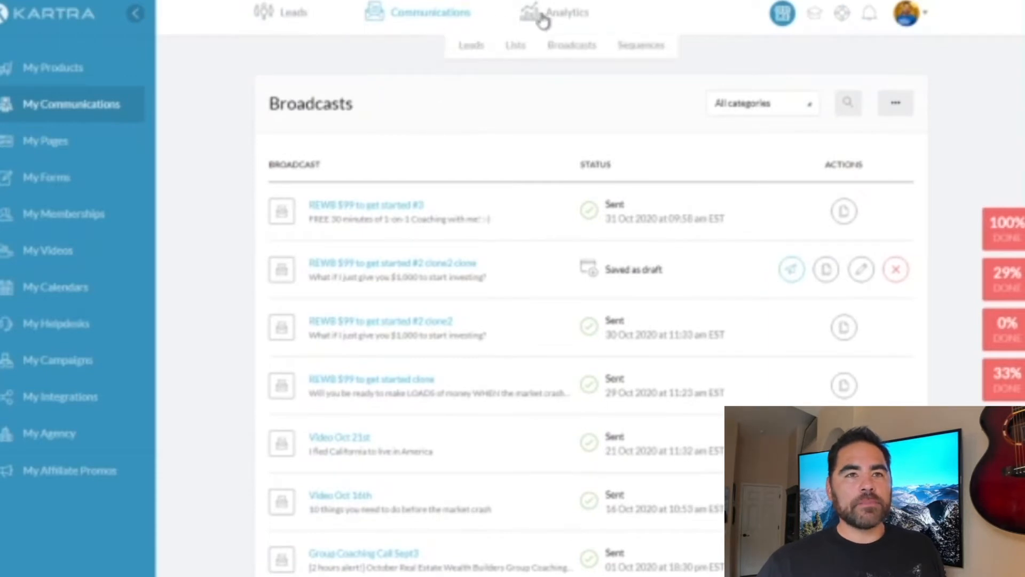
click(577, 53)
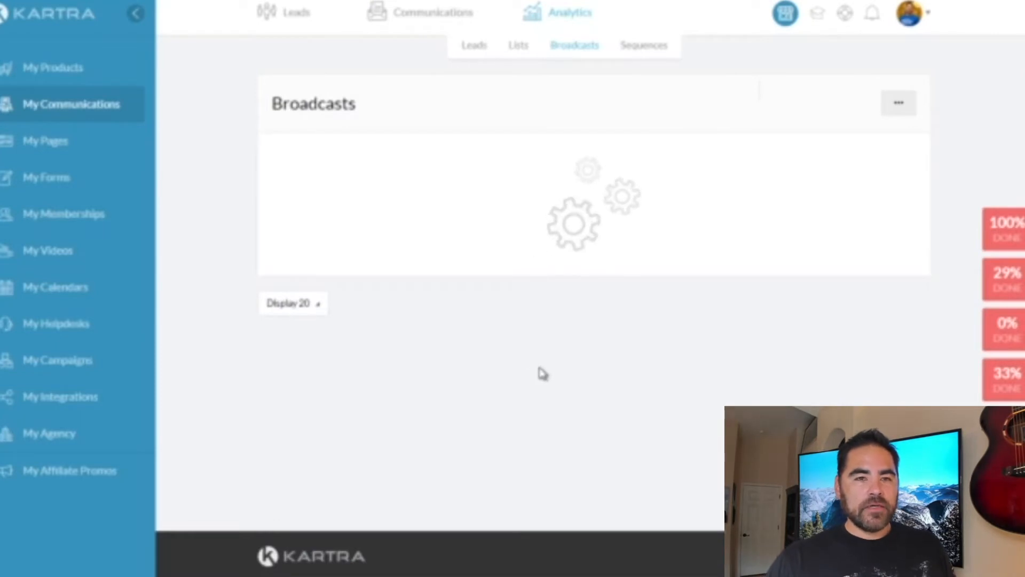
scroll(540, 368, down, 8)
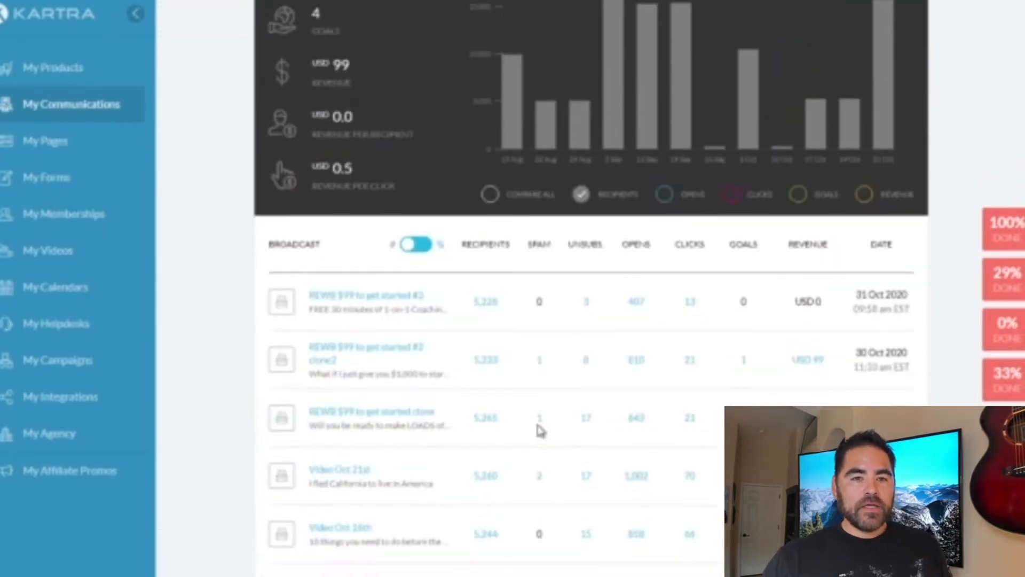
scroll(373, 507, up, 1)
Choose how many broadcasts the analytics list displays and look through the refreshed list and chart.
click(273, 533)
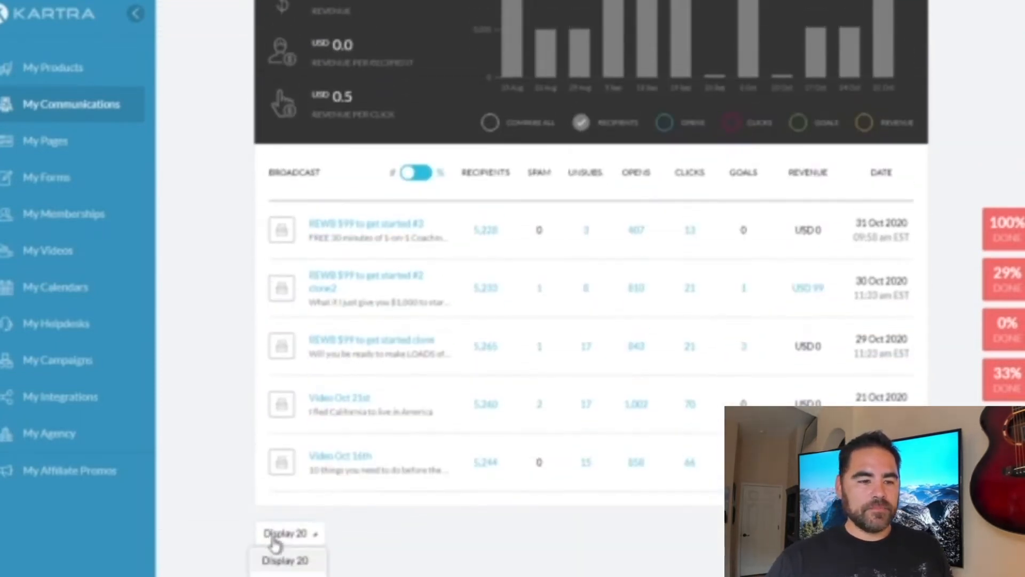
scroll(278, 564, down, 1)
click(272, 515)
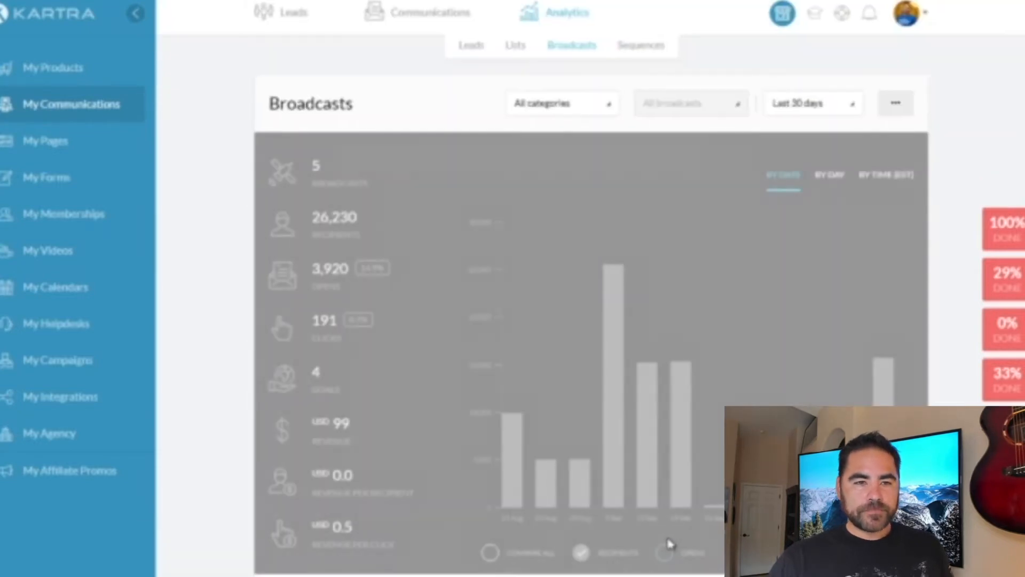
scroll(667, 531, down, 6)
scroll(659, 534, down, 2)
scroll(876, 62, up, 7)
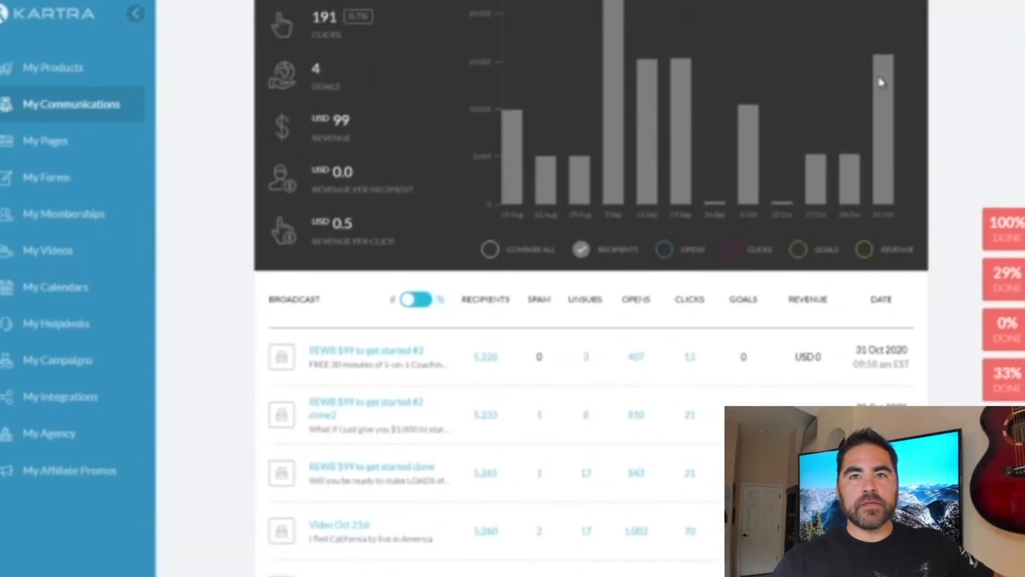
Set the broadcast analytics period to This year and look through the chart and the list of broadcasts.
click(812, 24)
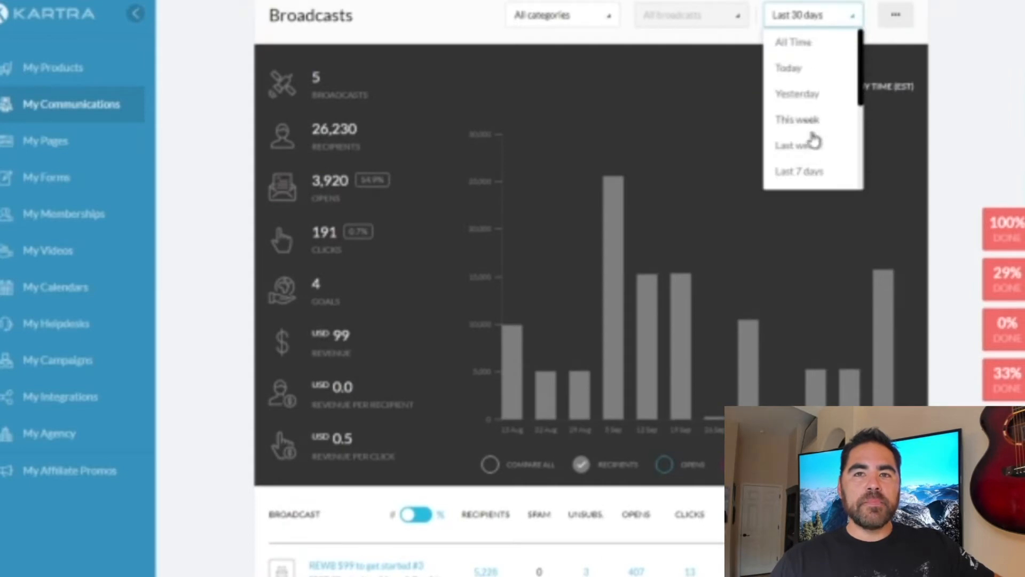
scroll(811, 155, down, 3)
scroll(813, 160, down, 2)
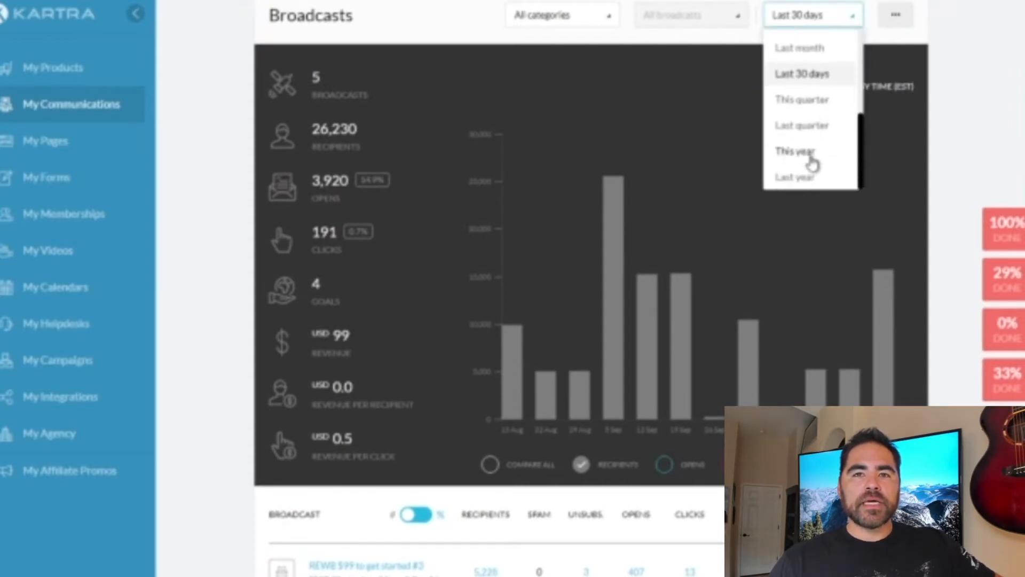
click(810, 159)
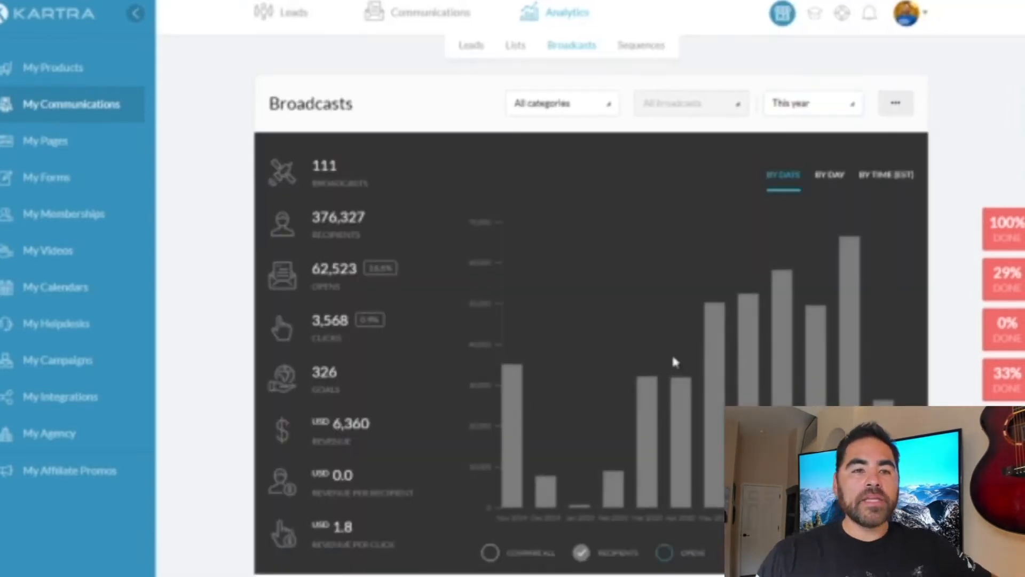
scroll(672, 358, down, 7)
scroll(671, 376, down, 6)
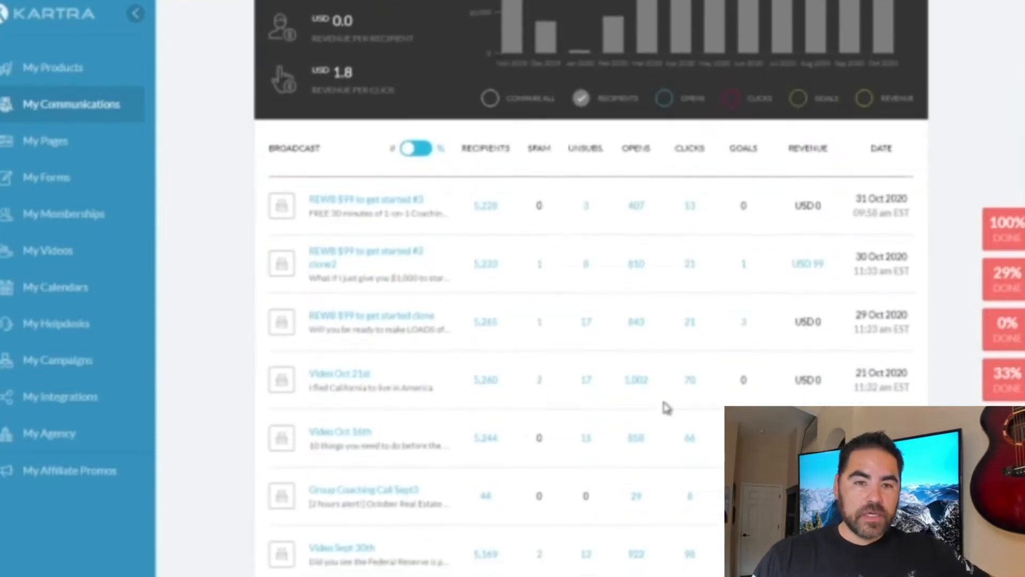
scroll(667, 407, down, 1)
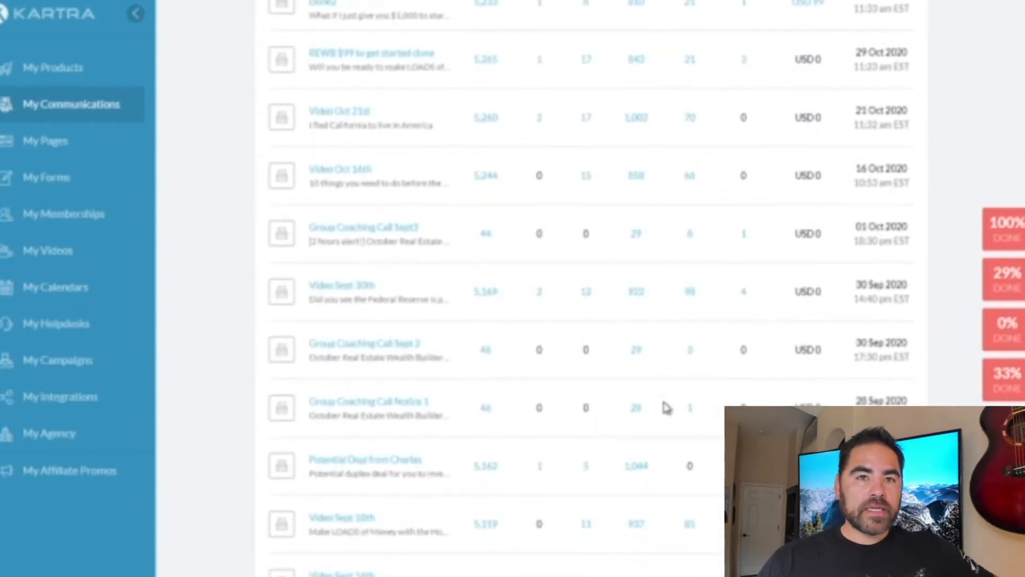
scroll(667, 408, up, 3)
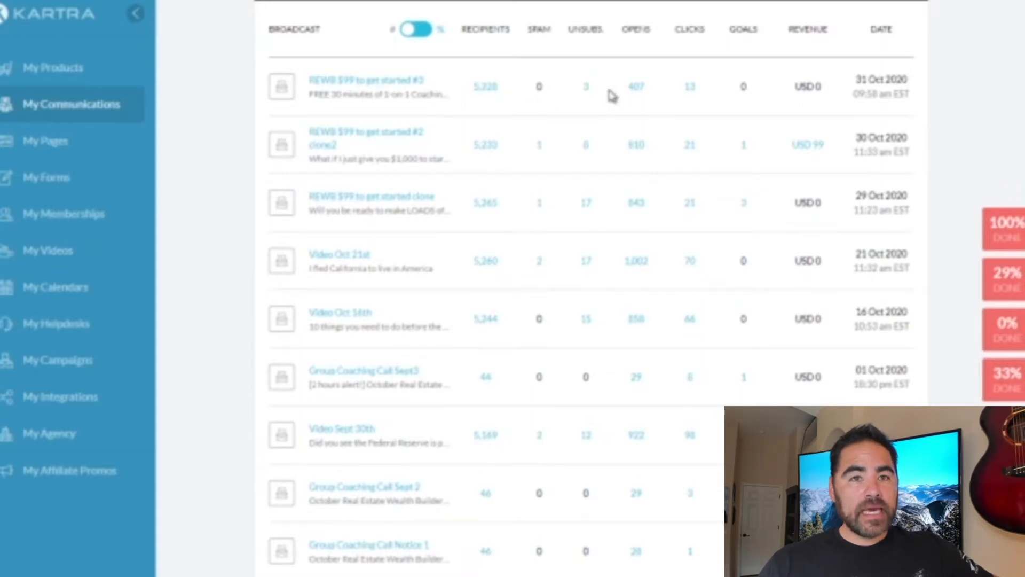
Examine the newest broadcast's subject line and view the revenue breakdown of the REWB $99 to get started #2 clone2 broadcast.
drag(309, 97, 432, 99)
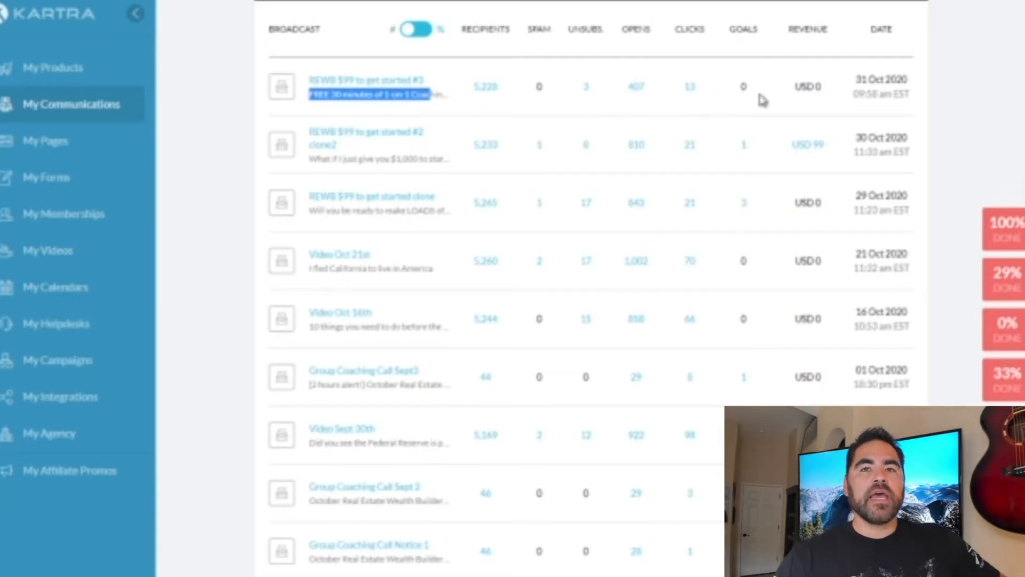
click(817, 150)
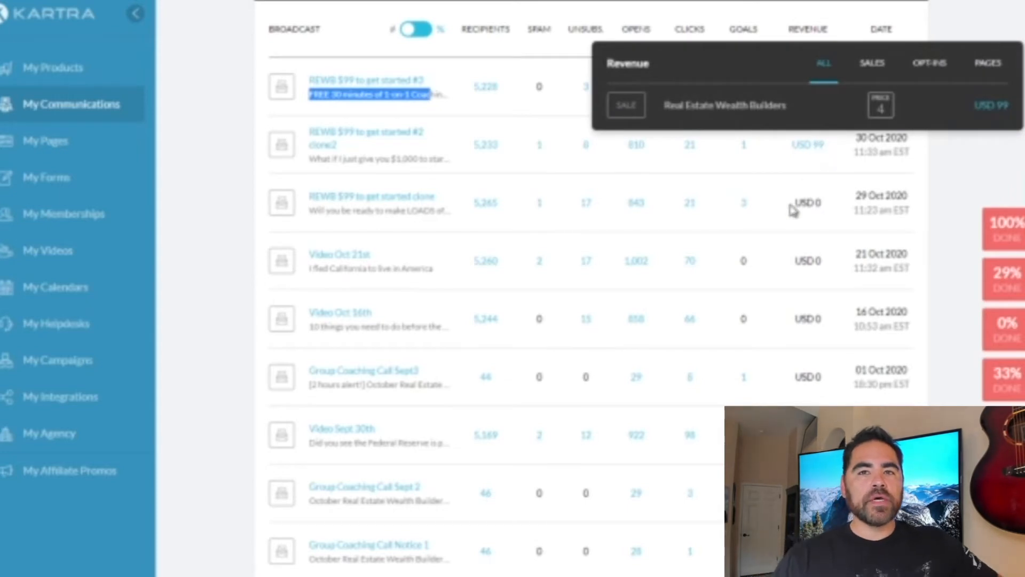
scroll(794, 208, down, 5)
scroll(723, 193, up, 15)
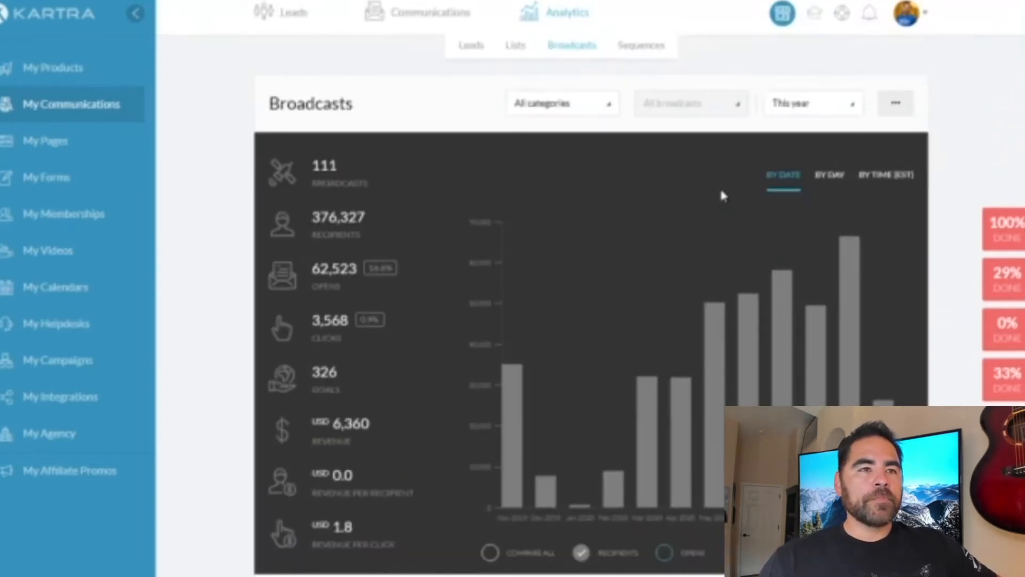
Revisit the email broadcasts, then open the email sequences and look through their names and active leads.
mouse_move(425, 16)
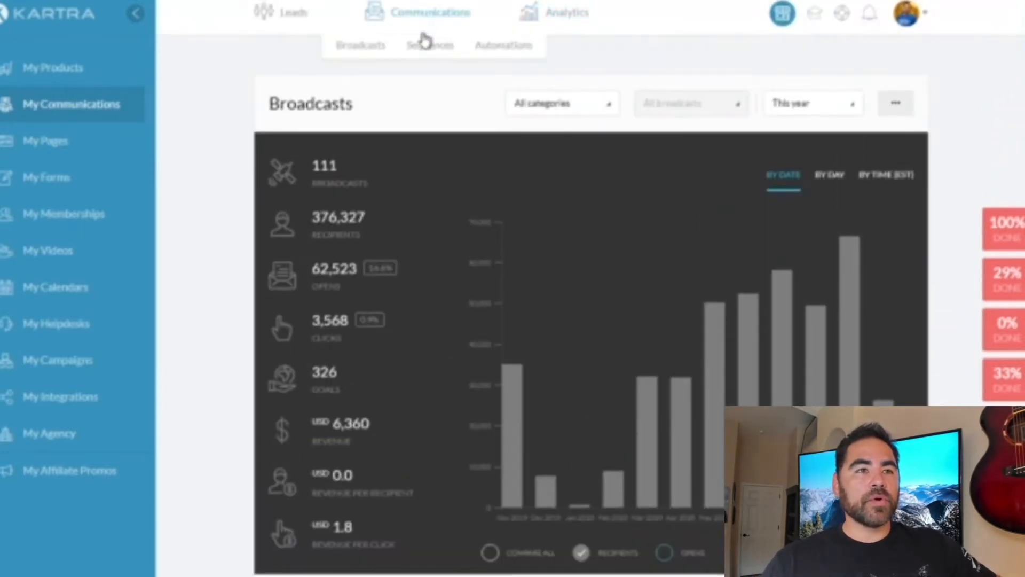
click(366, 54)
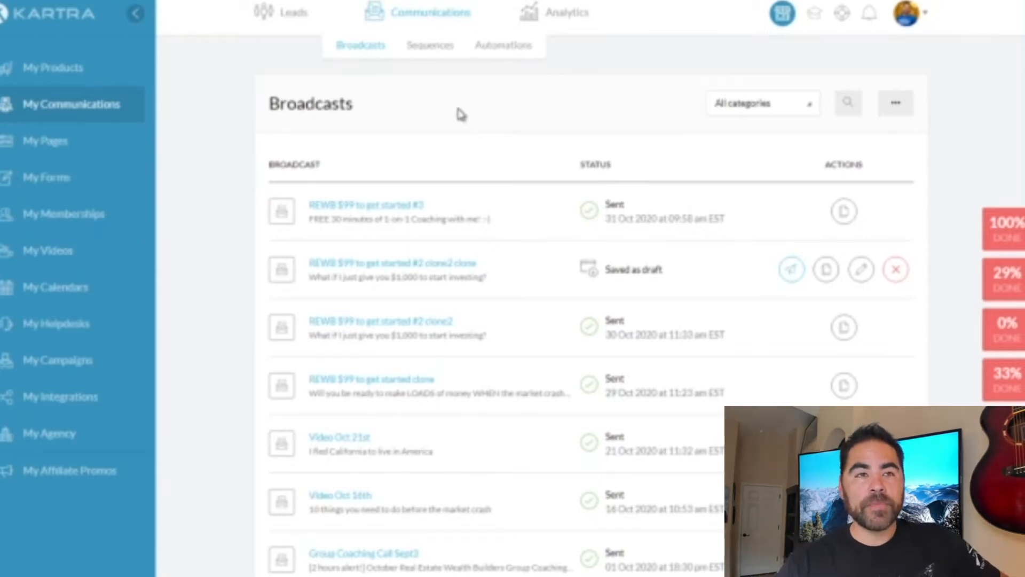
click(431, 46)
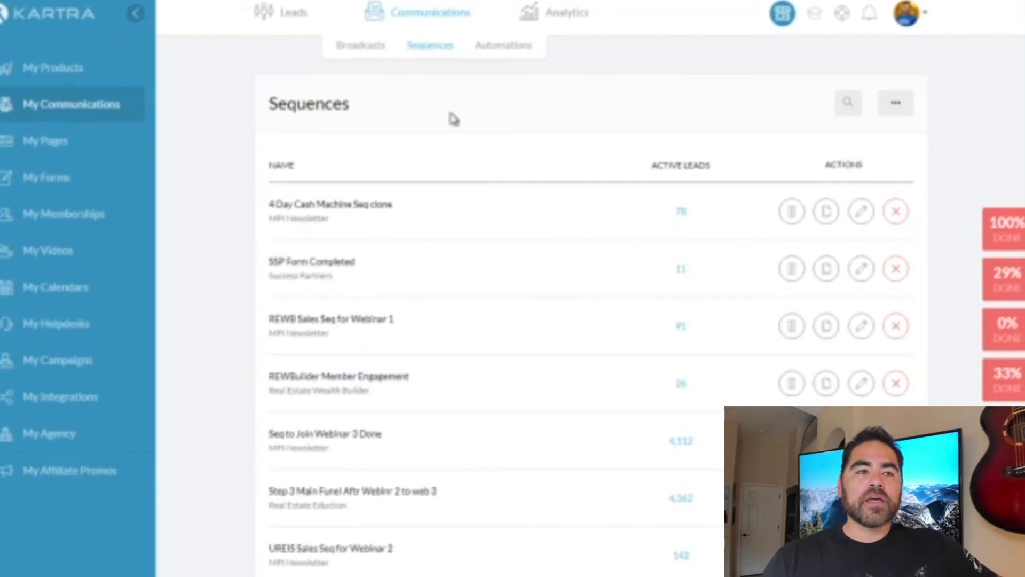
scroll(482, 201, down, 5)
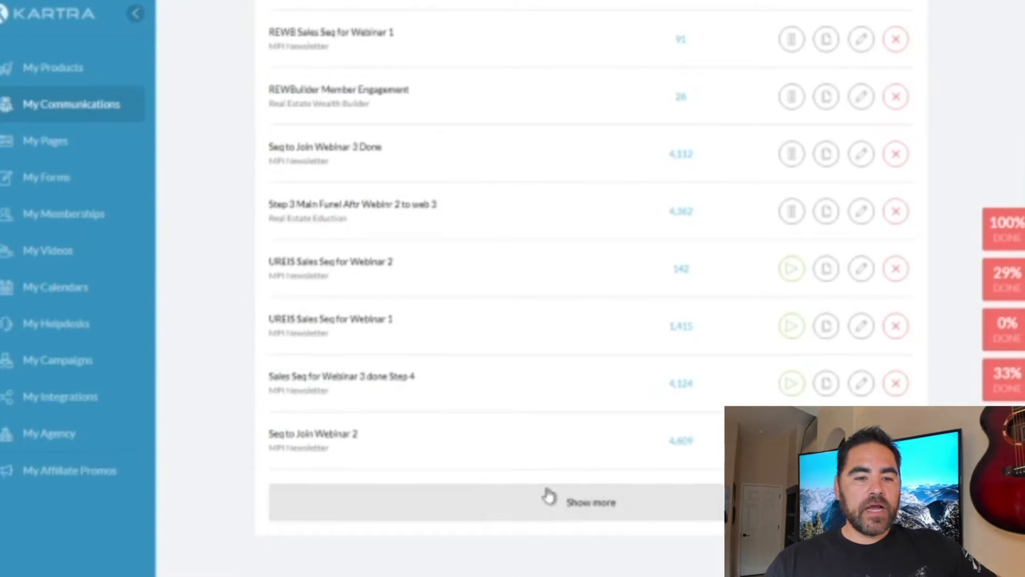
scroll(558, 501, up, 2)
drag(284, 65, 560, 532)
click(530, 499)
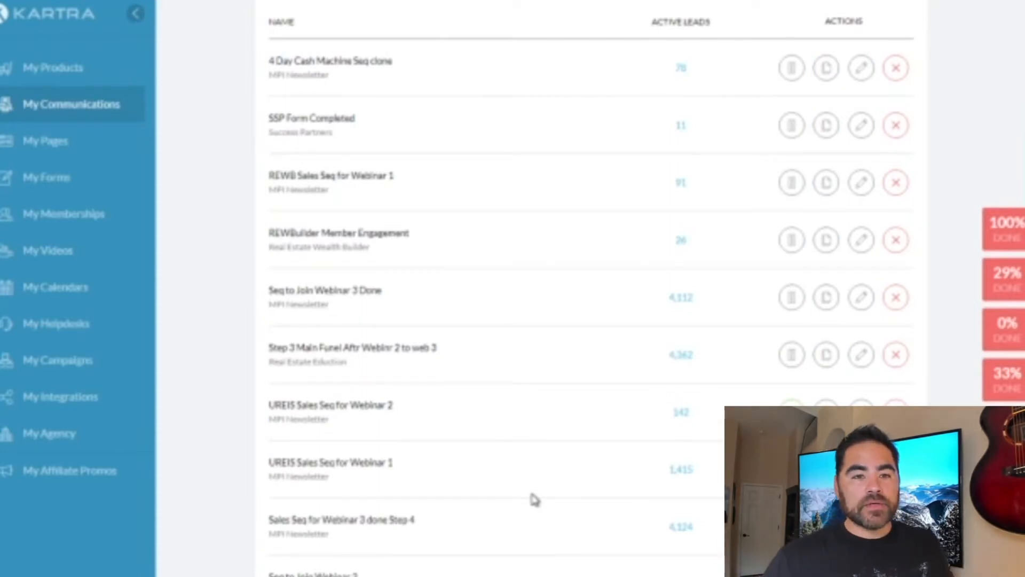
Show more sequences and examine the list down to the Step 1 Welcome to MPI sequence.
scroll(540, 497, down, 4)
click(607, 451)
scroll(593, 449, down, 1)
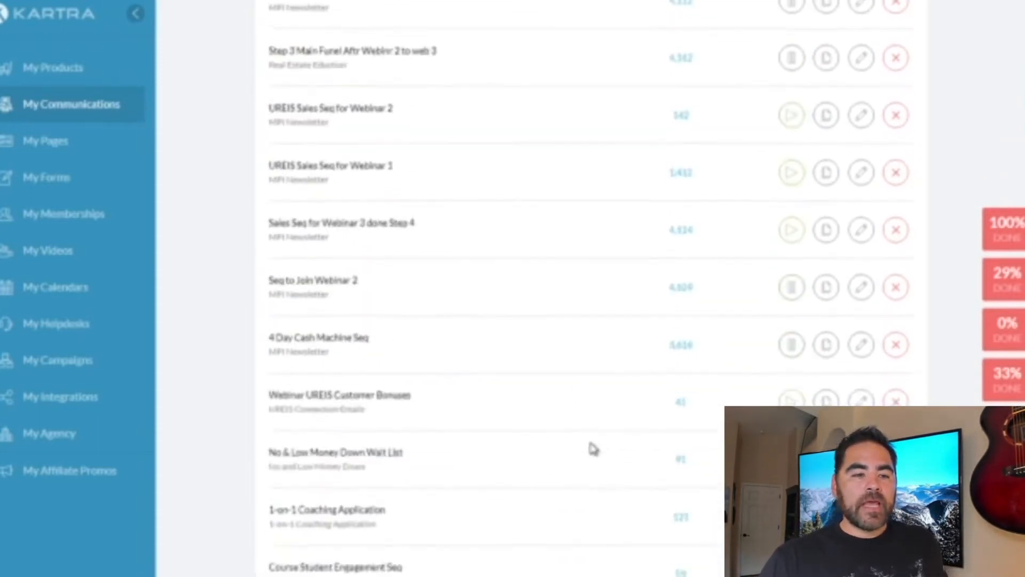
scroll(593, 449, down, 5)
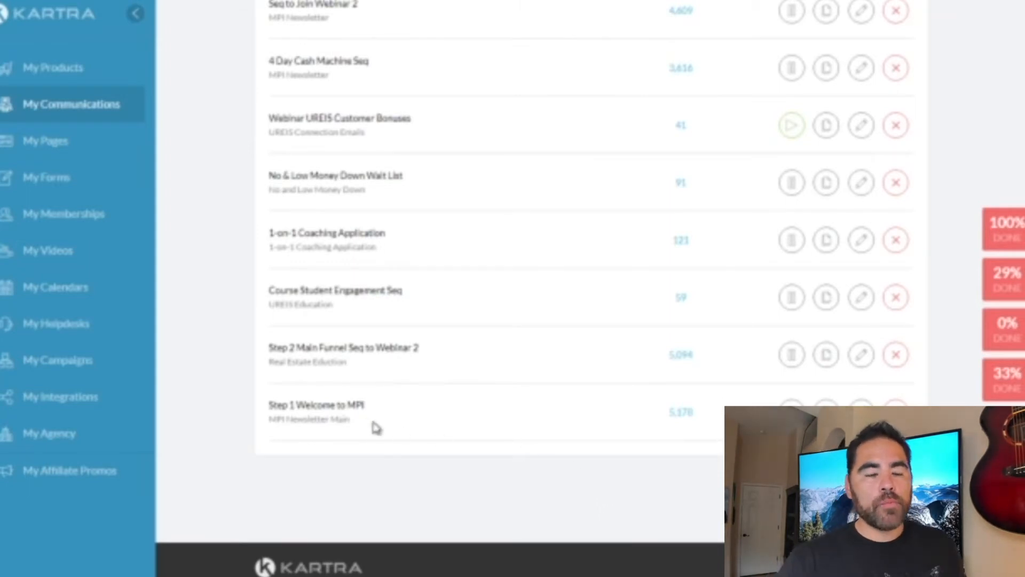
drag(272, 411, 284, 405)
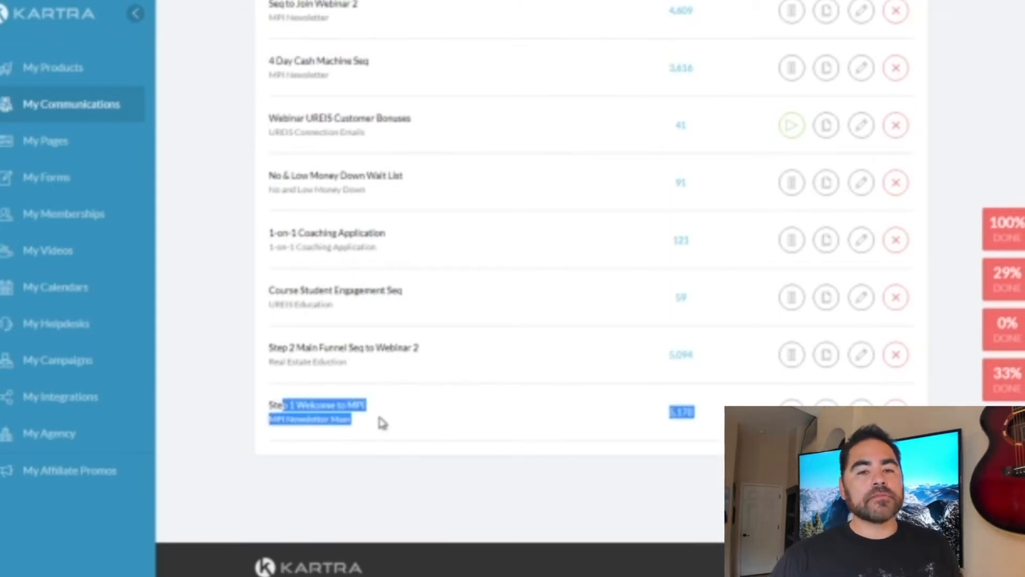
click(397, 423)
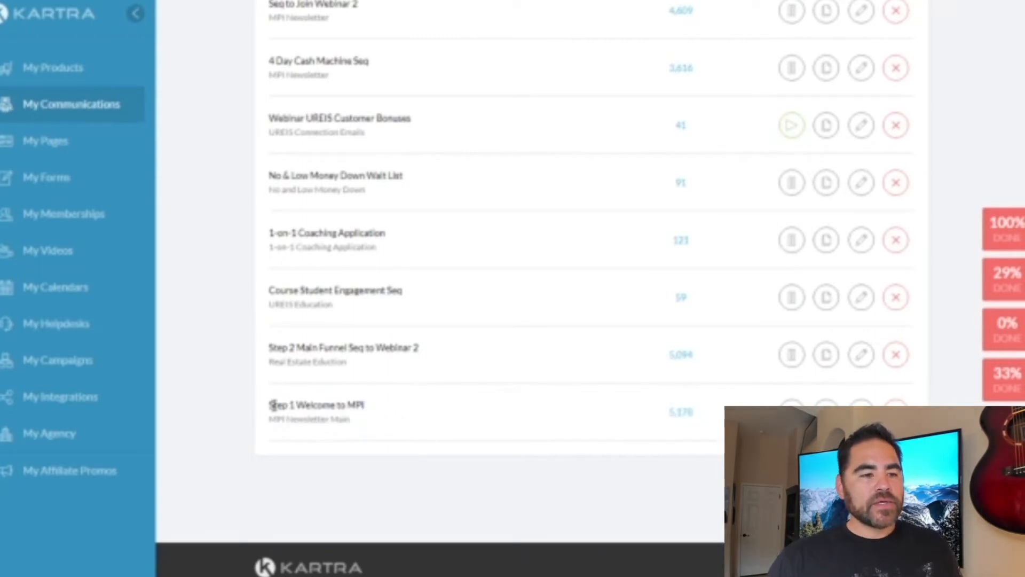
drag(273, 406, 370, 414)
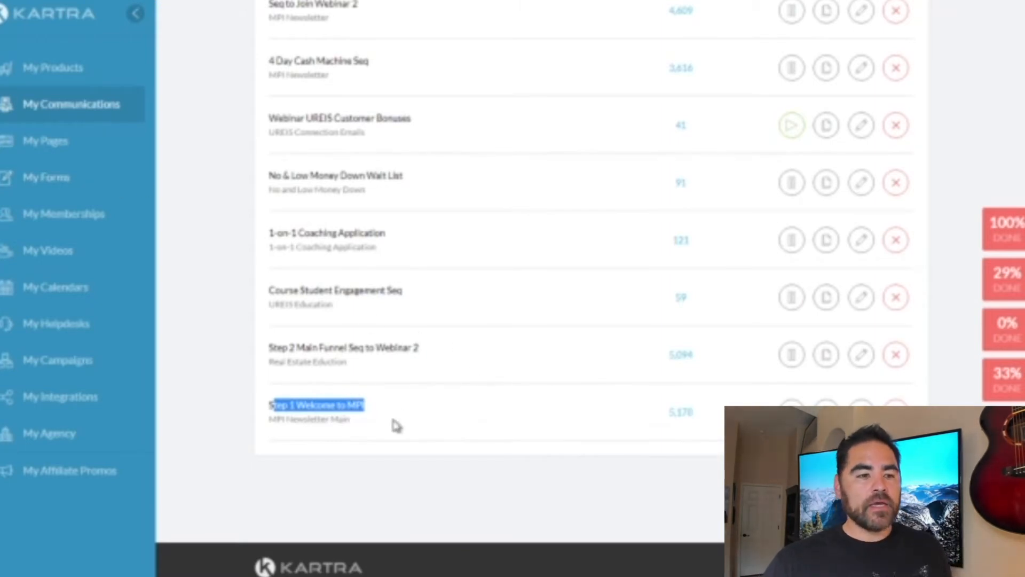
click(419, 436)
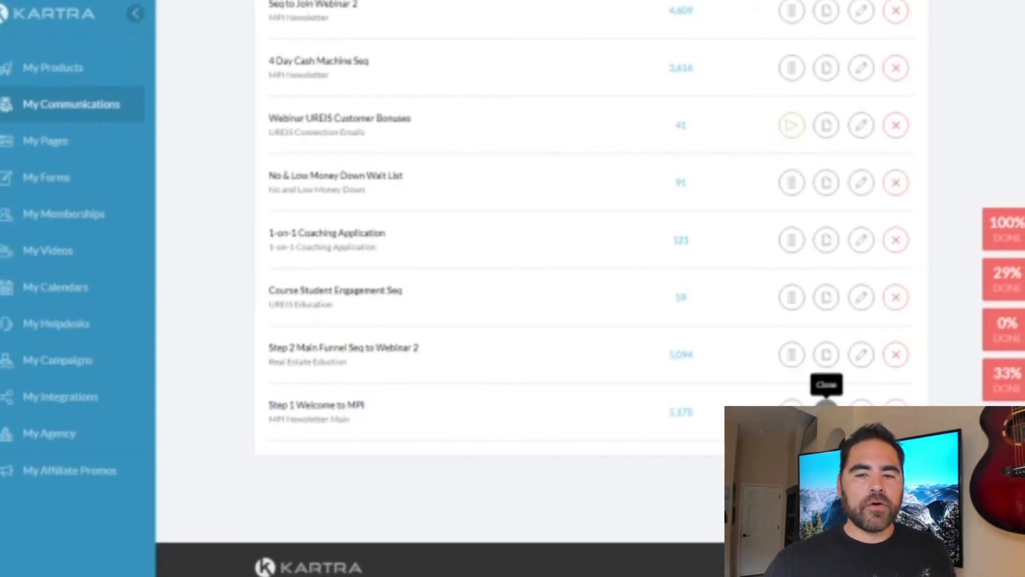
Open the Step 1 Welcome to MPI sequence for editing, keeping its name and description, and examine its whole email flow.
click(861, 410)
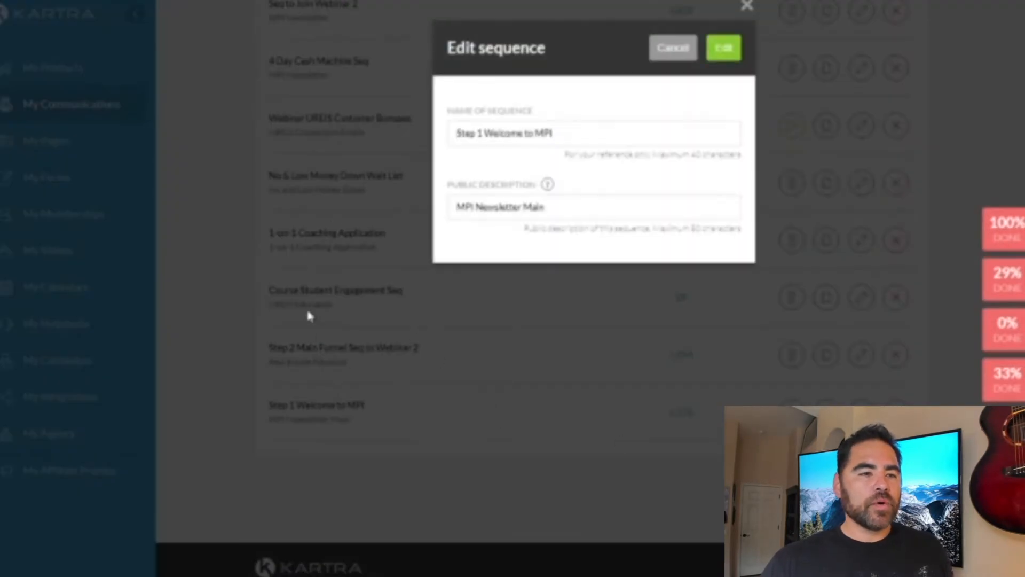
click(726, 55)
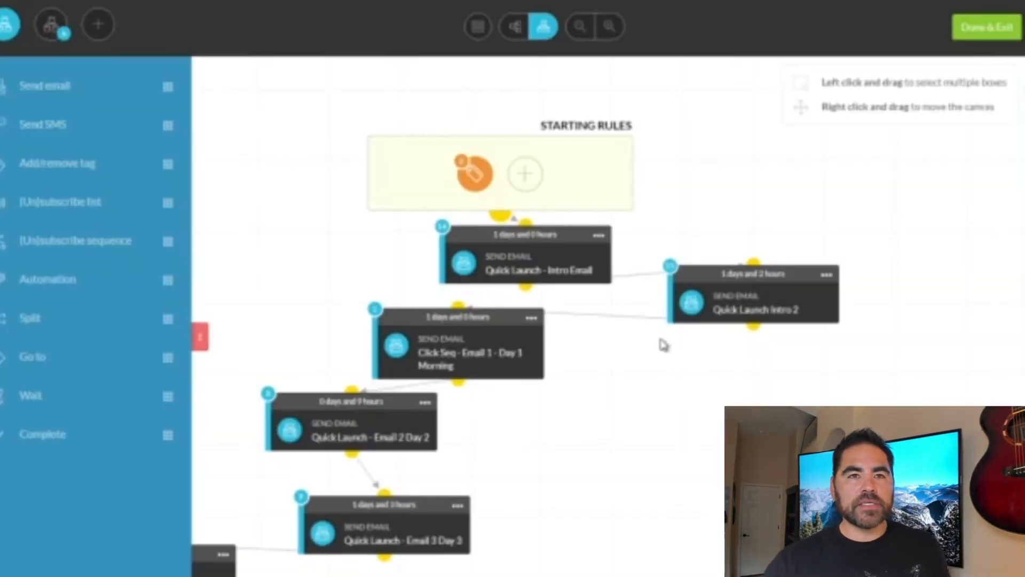
click(579, 26)
click(577, 26)
click(577, 26)
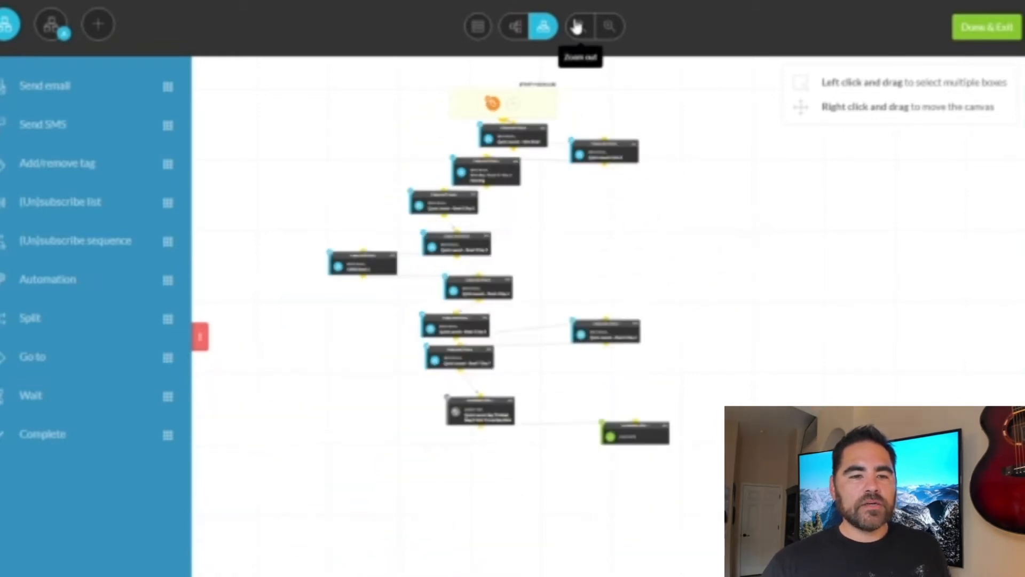
click(612, 28)
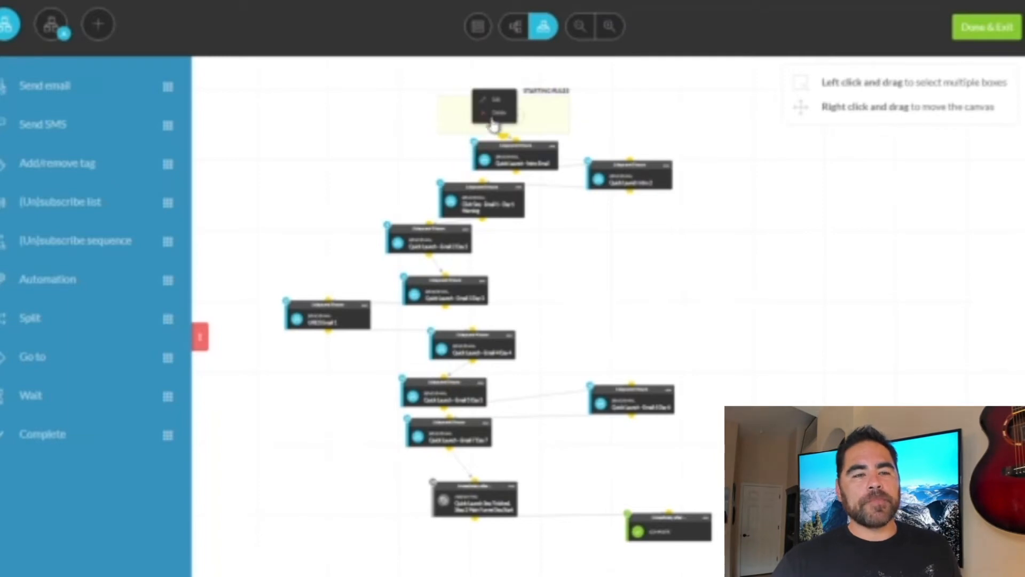
click(610, 27)
click(611, 26)
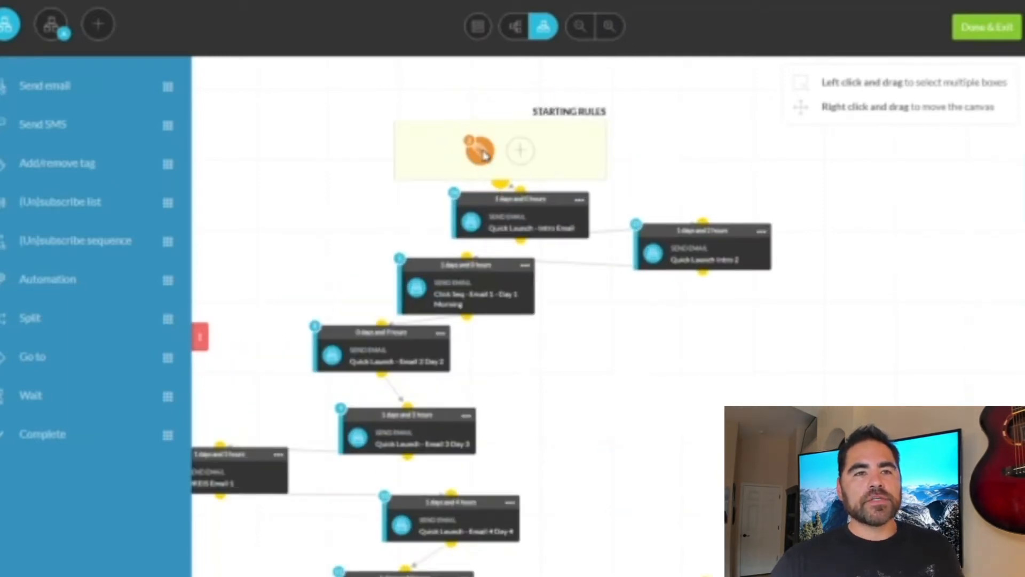
Open the sequence's starting rules, review the two tags that subscribe a lead, and close them without changes.
click(488, 153)
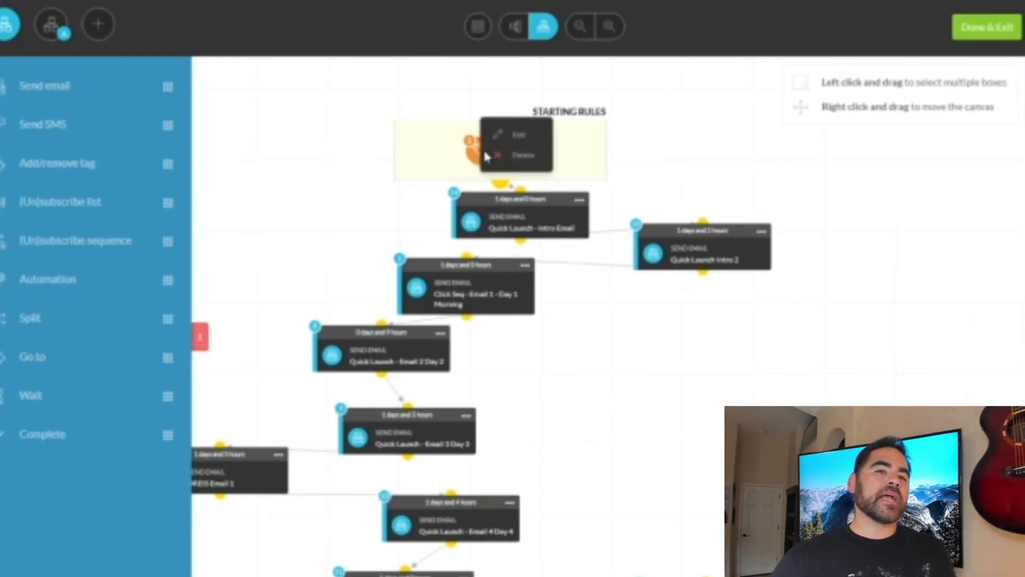
click(519, 138)
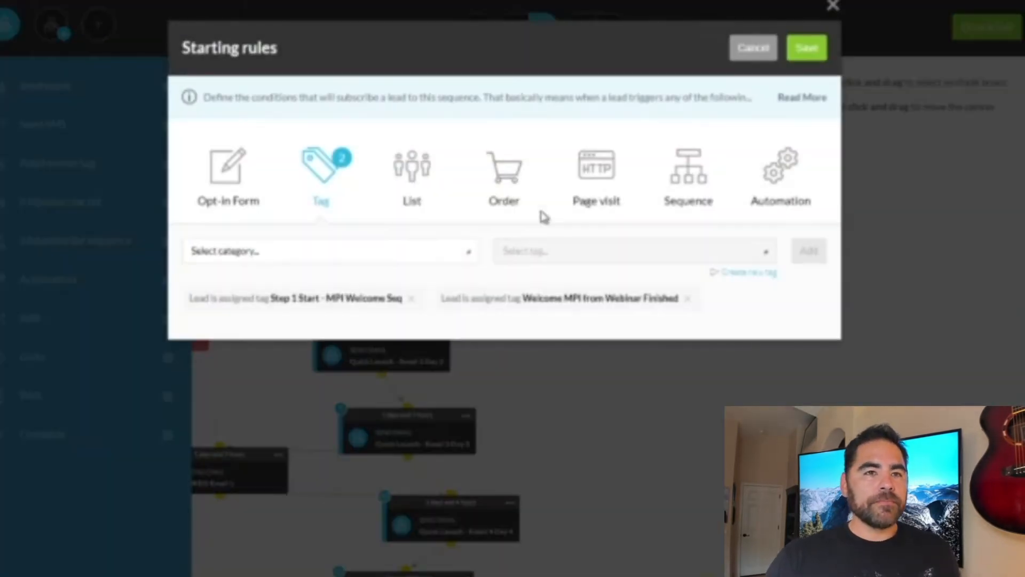
drag(279, 298, 381, 298)
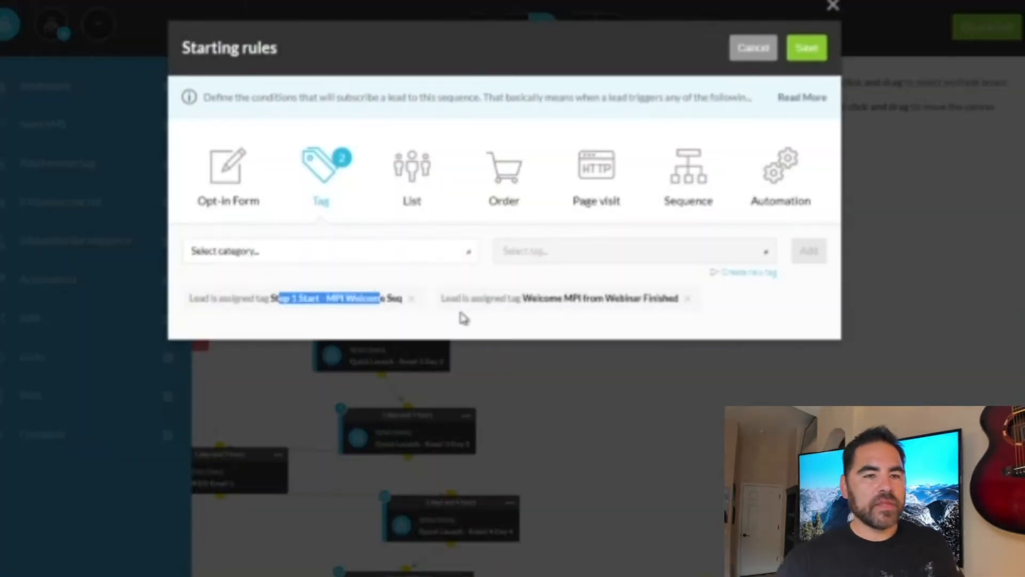
drag(523, 298, 635, 297)
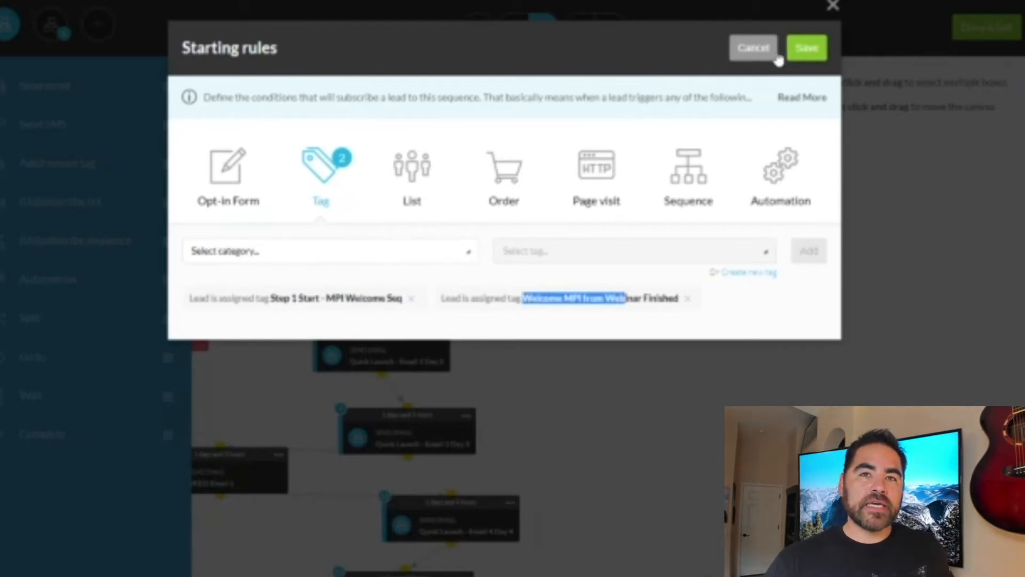
click(833, 6)
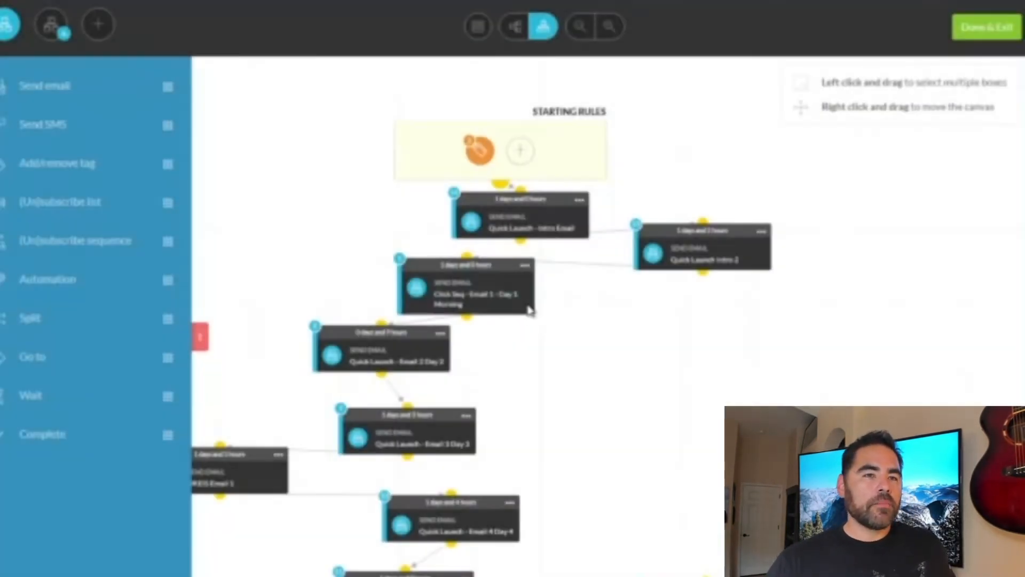
Open the settings of the Quick Launch - Intro Email step, review them, and preview the email's subject and body content.
click(580, 199)
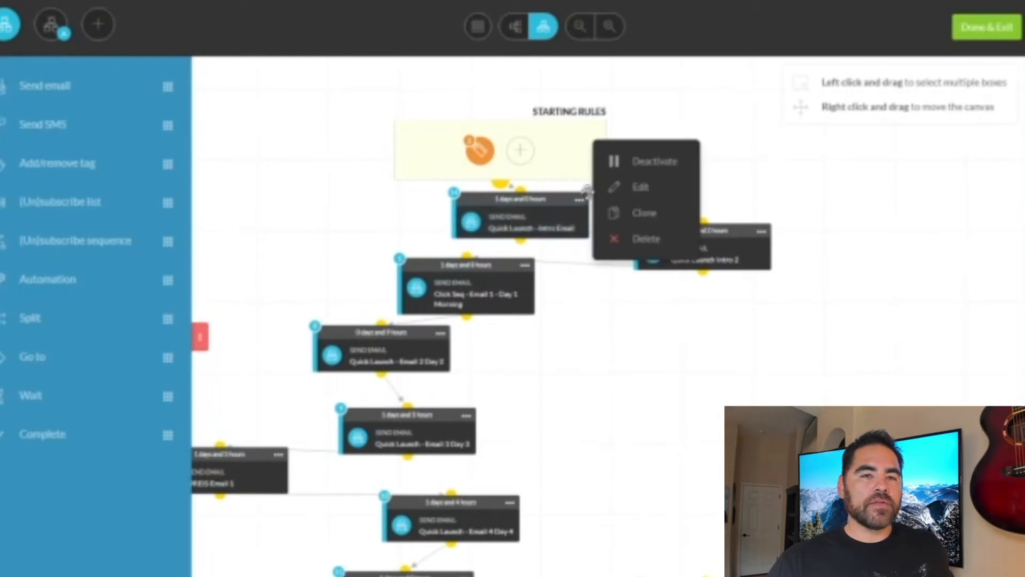
click(643, 188)
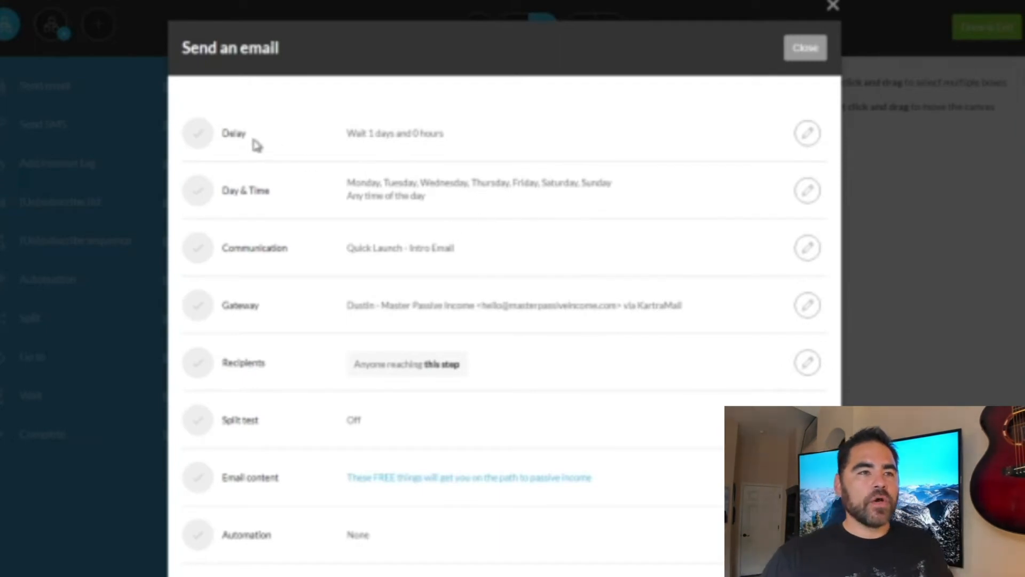
drag(222, 138, 319, 367)
click(409, 396)
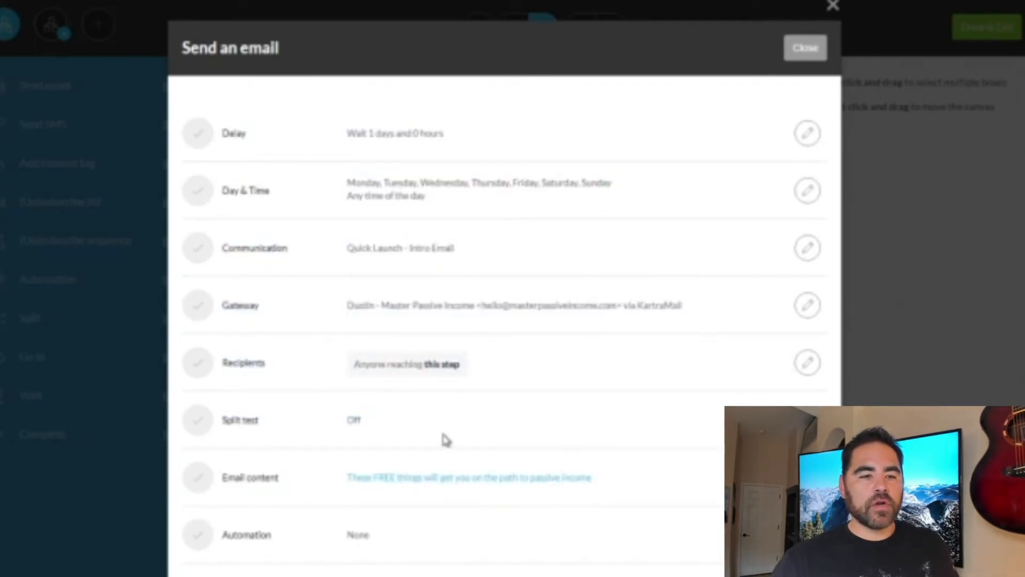
click(427, 483)
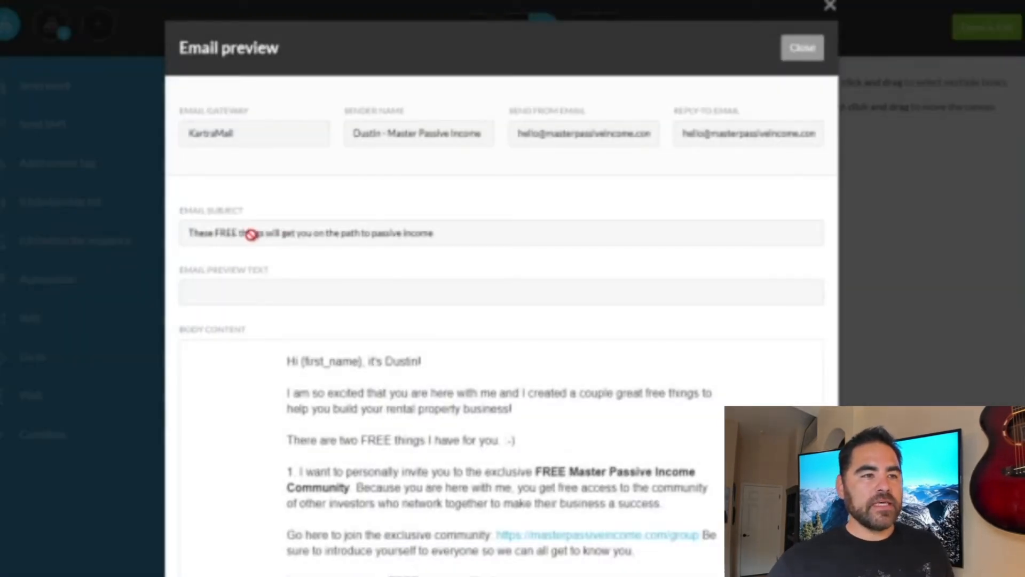
scroll(463, 298, down, 7)
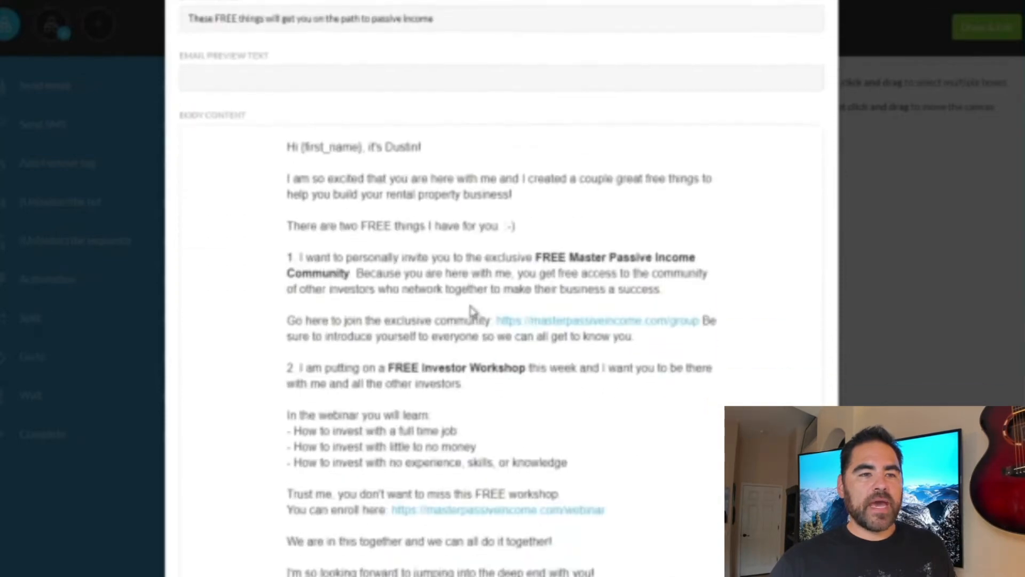
Read the rest of the intro email preview, review the step's day, time and gateway settings, and close the settings without changes.
scroll(494, 220, down, 4)
scroll(504, 291, up, 10)
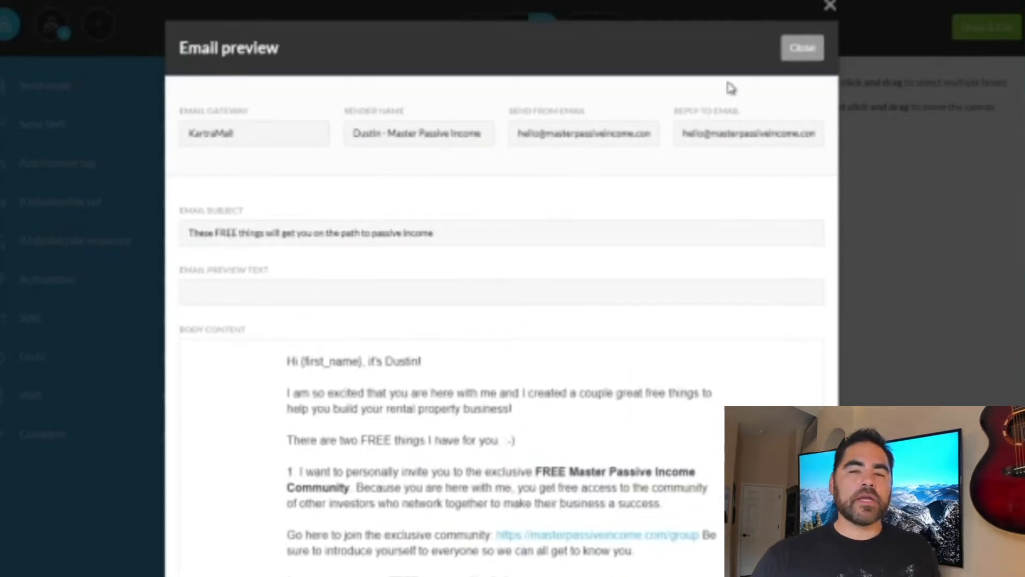
click(796, 53)
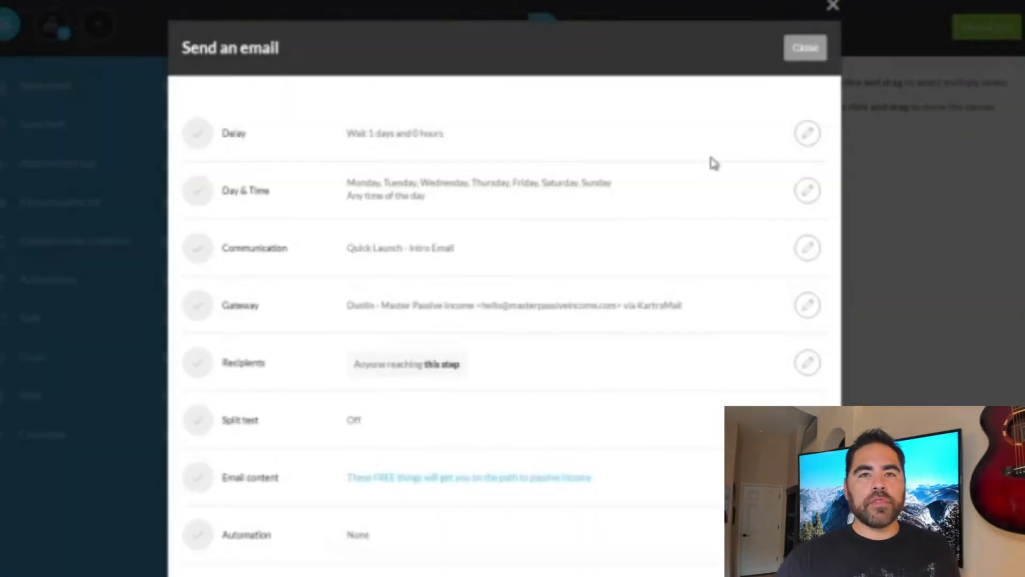
drag(358, 182, 510, 210)
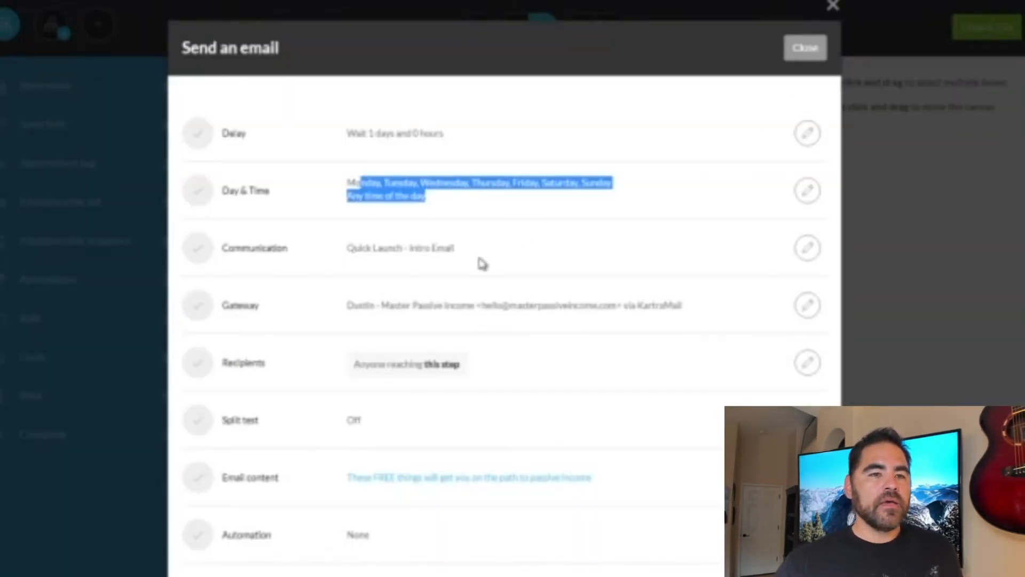
click(548, 243)
drag(586, 305, 443, 303)
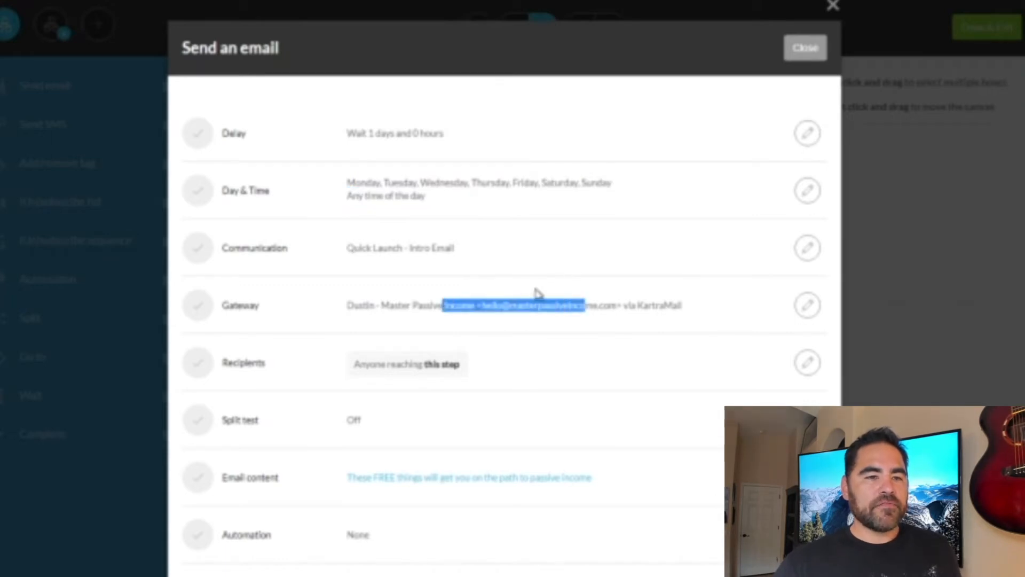
click(806, 47)
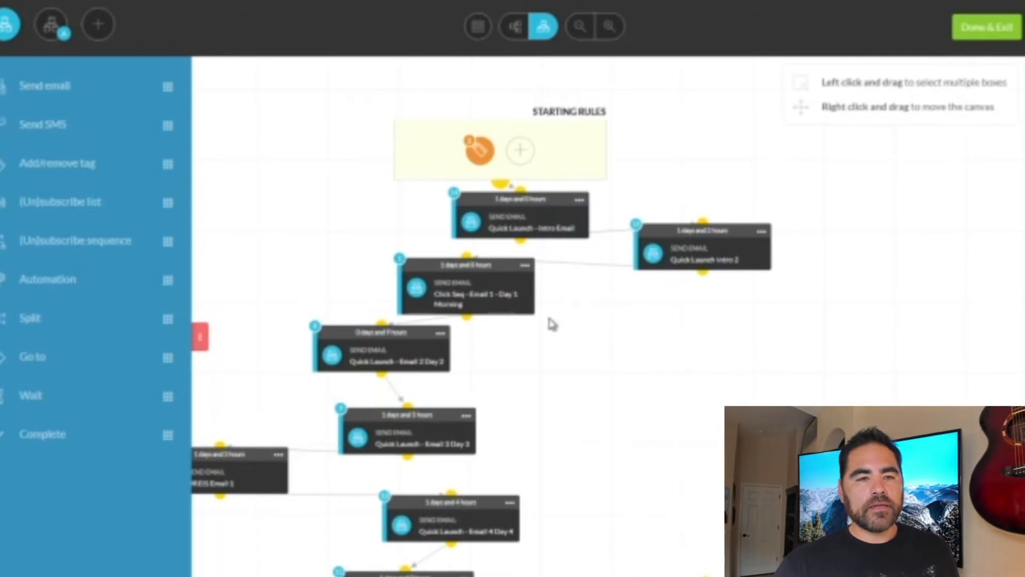
Move the Quick Launch Intro 2 box down beside the Click Seq - Email 1 box and examine the flow below it.
drag(702, 246, 652, 285)
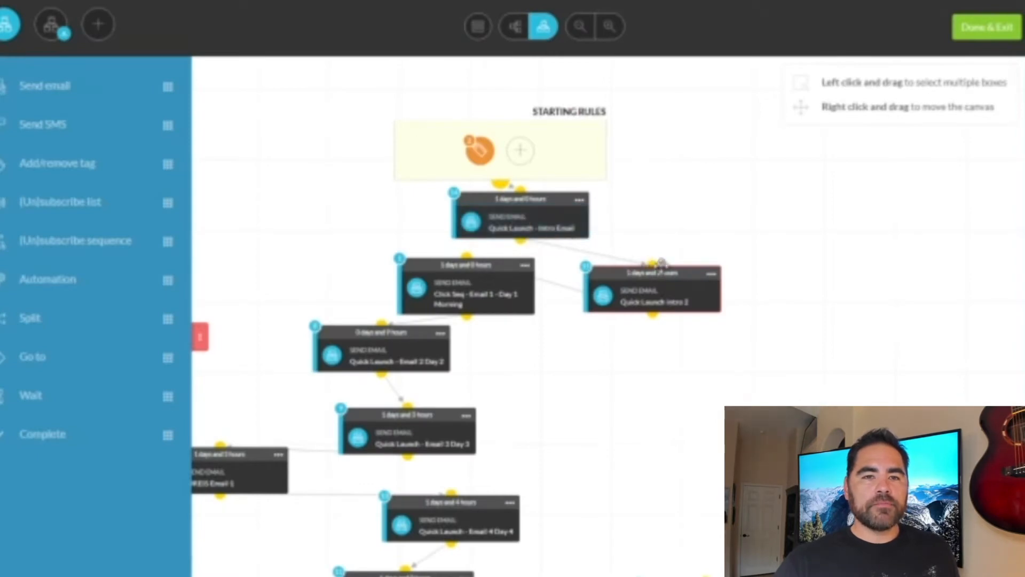
right_click(462, 292)
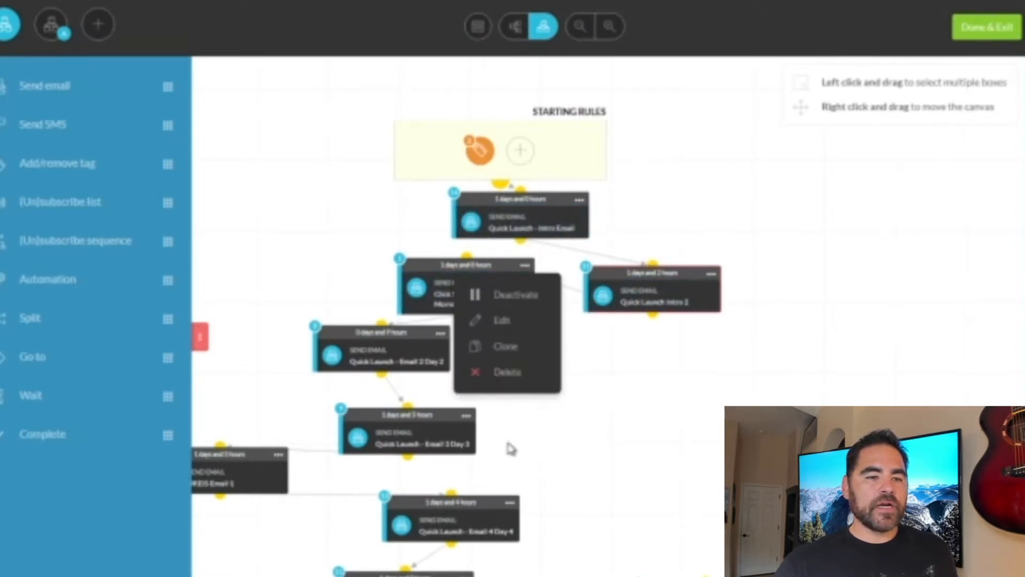
scroll(586, 448, down, 1)
scroll(586, 448, down, 3)
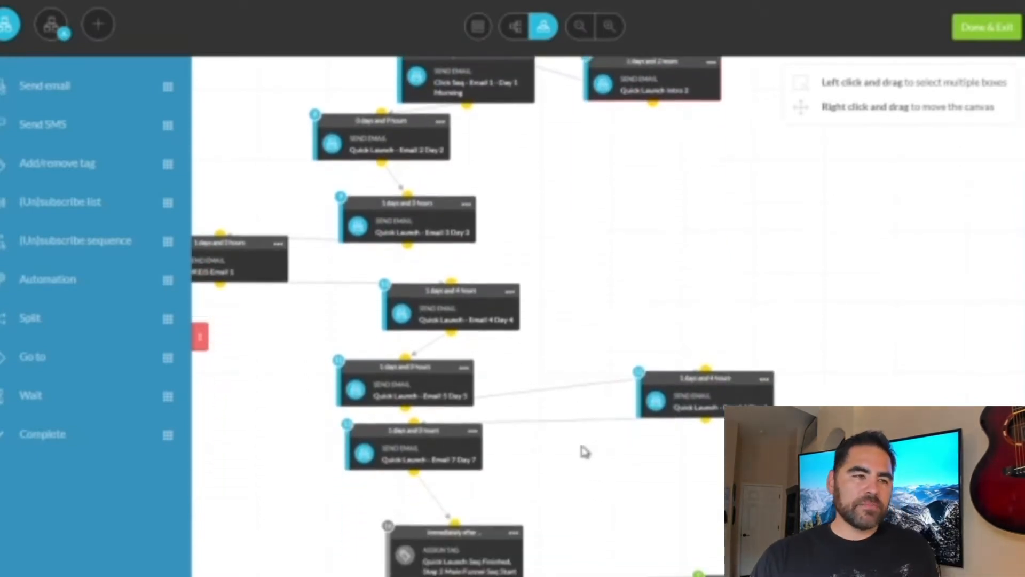
scroll(600, 451, down, 2)
scroll(602, 459, up, 4)
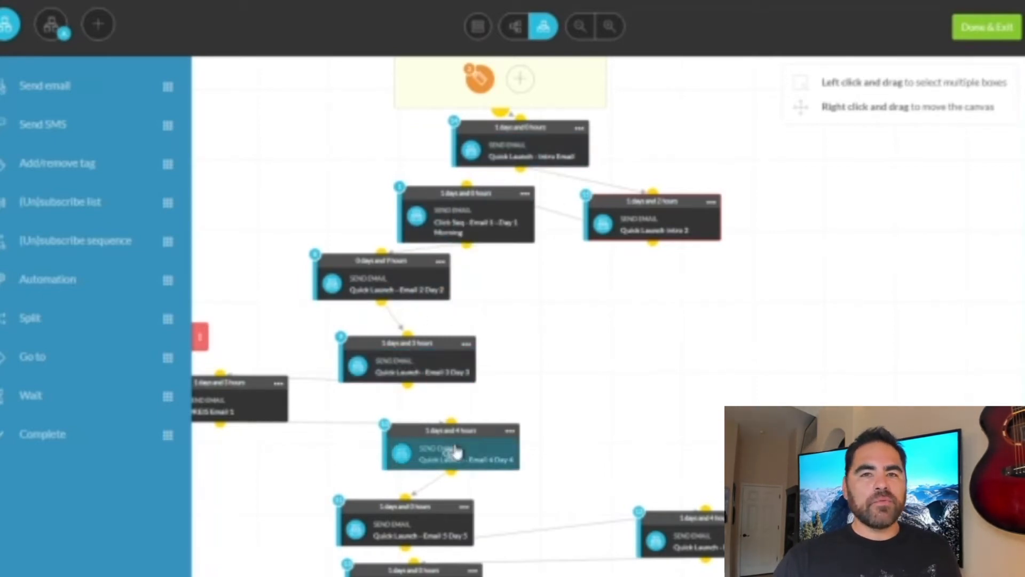
Open the settings of the UREIS Email 1 step, read its full email preview, and close both without changes.
scroll(406, 438, down, 2)
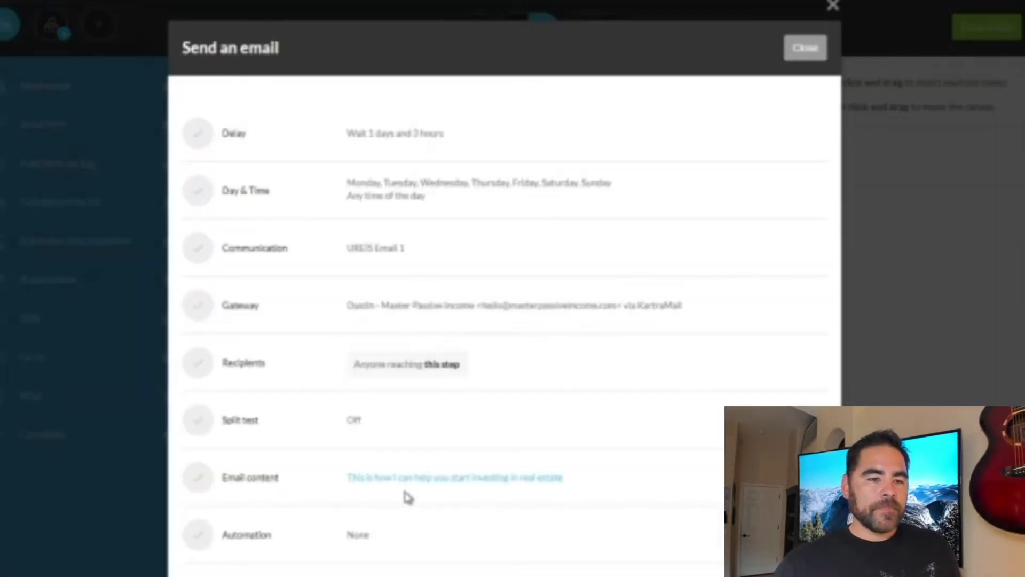
click(388, 478)
scroll(554, 428, down, 3)
scroll(529, 454, down, 3)
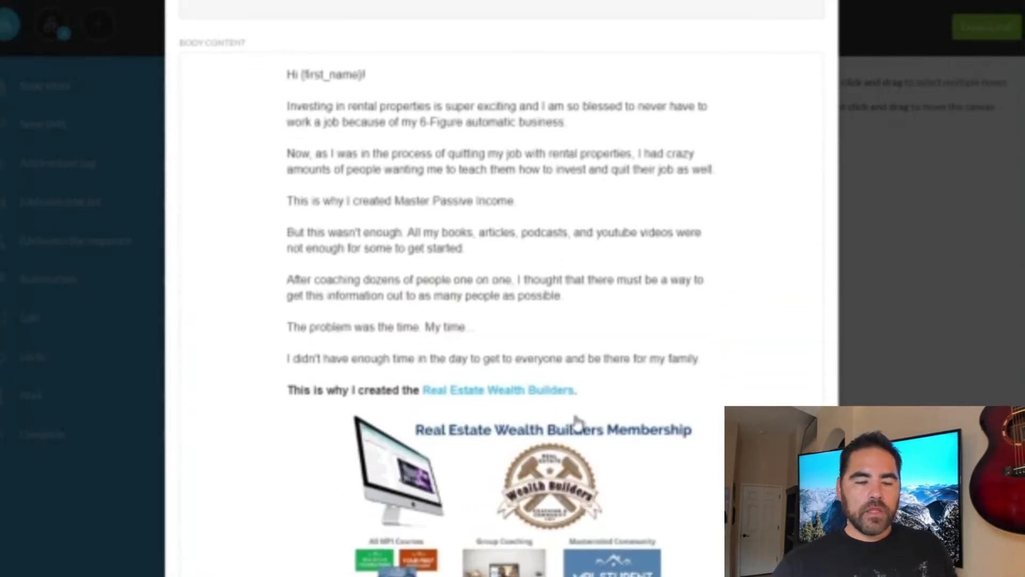
scroll(596, 451, down, 3)
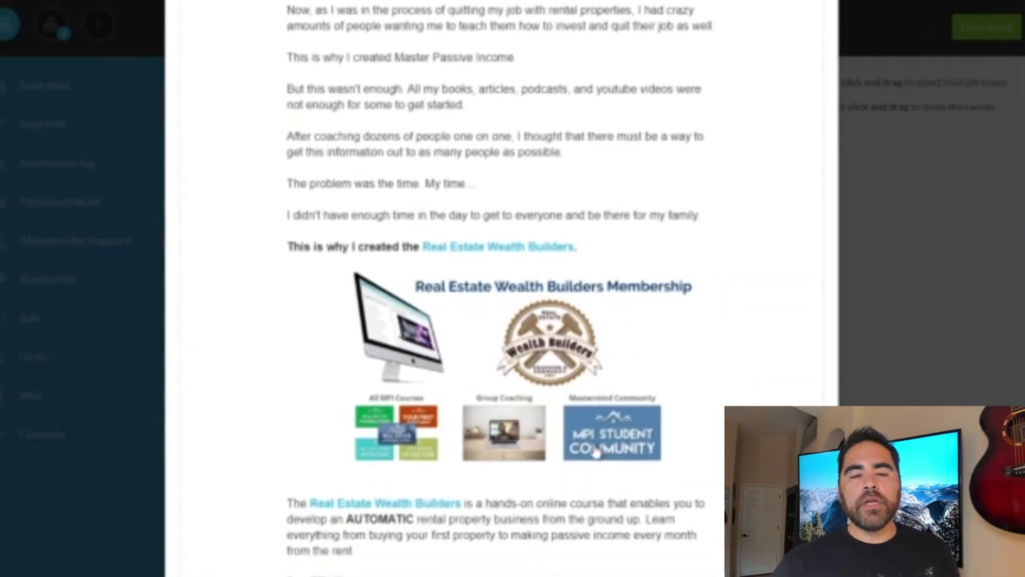
scroll(597, 451, down, 4)
scroll(488, 453, down, 2)
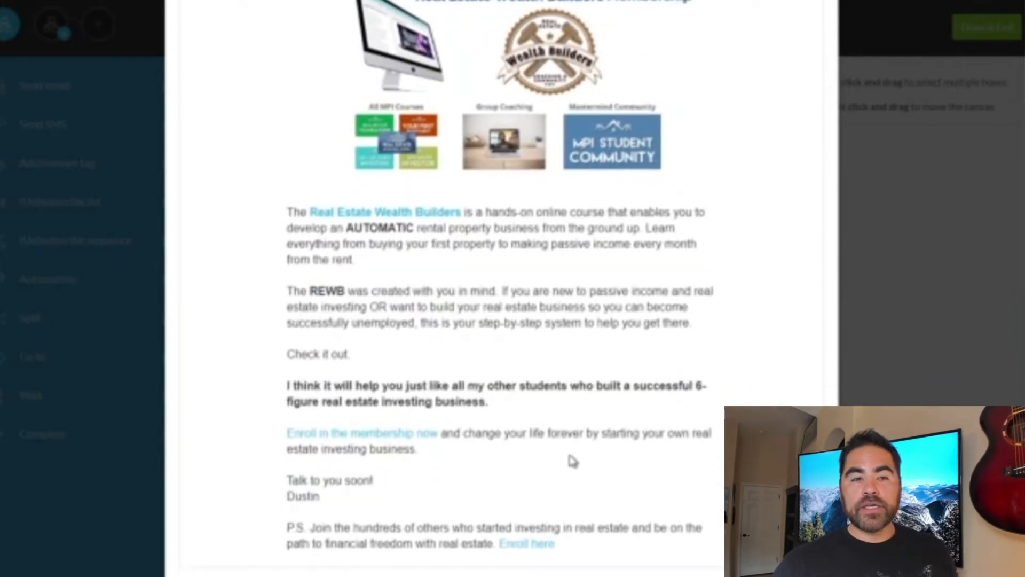
scroll(555, 460, up, 10)
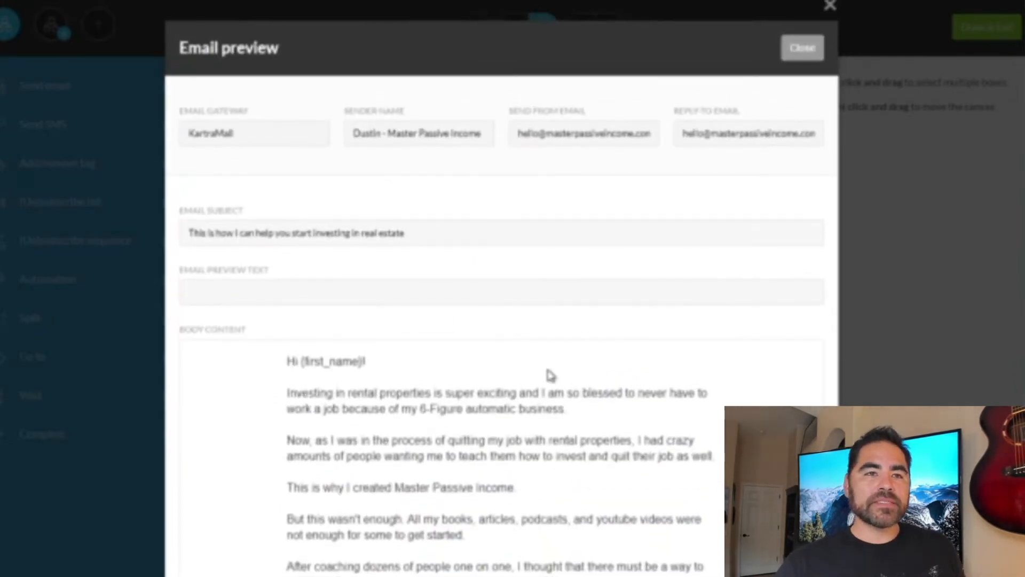
click(816, 49)
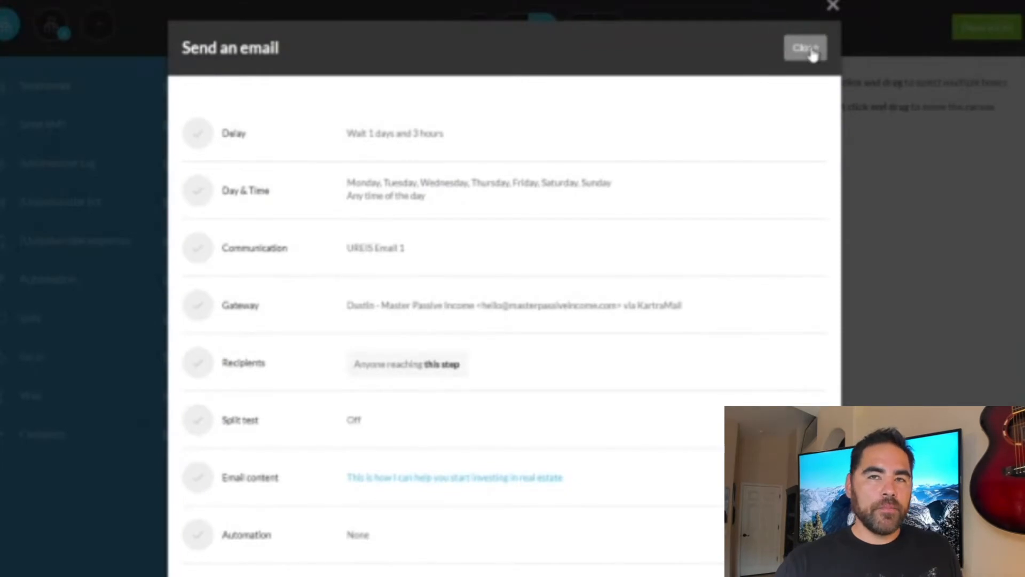
click(807, 48)
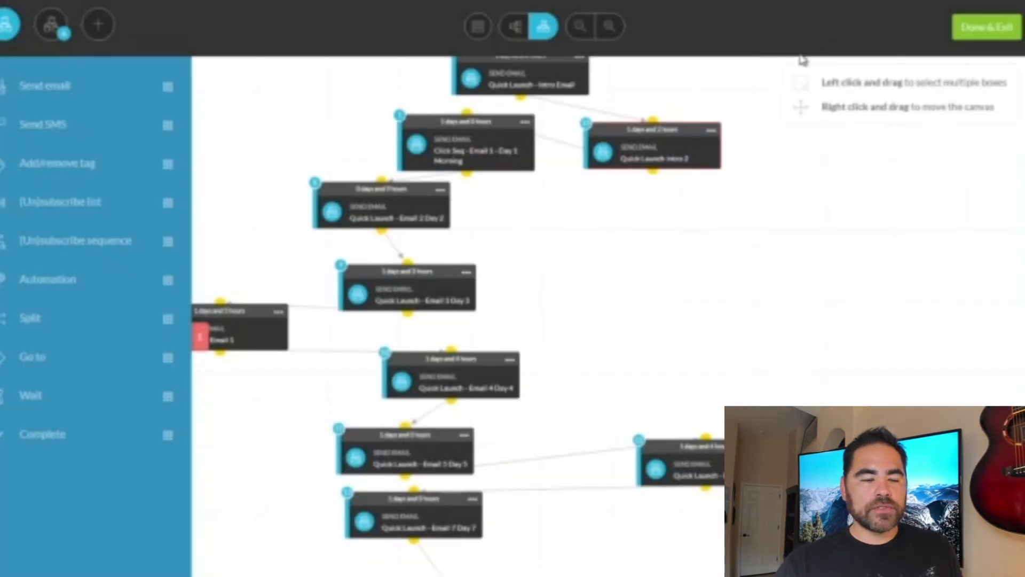
Review the remaining Quick Launch emails down to the final Assign Tag step, and exit the editor to the list of sequences.
mouse_move(410, 207)
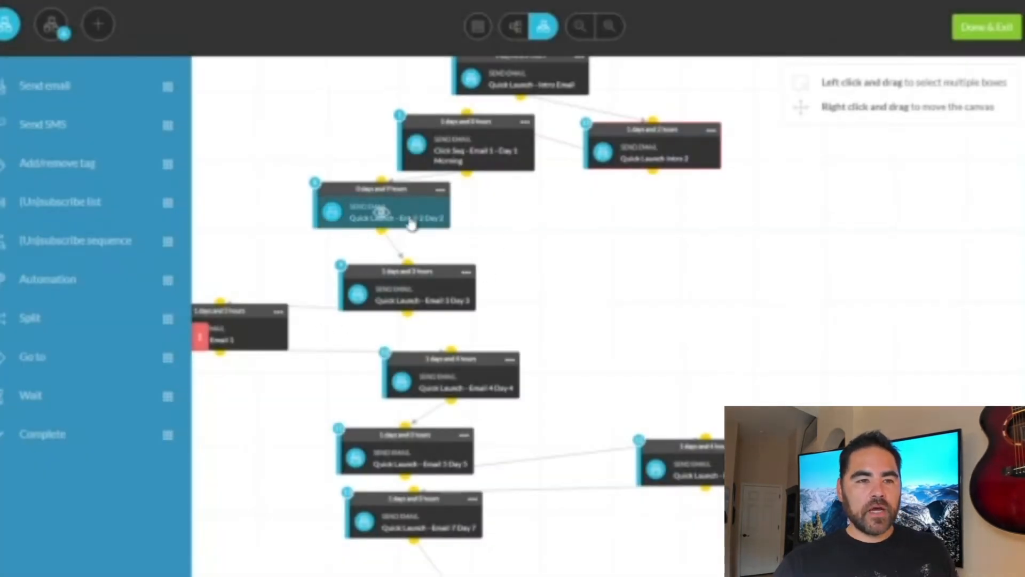
mouse_move(544, 89)
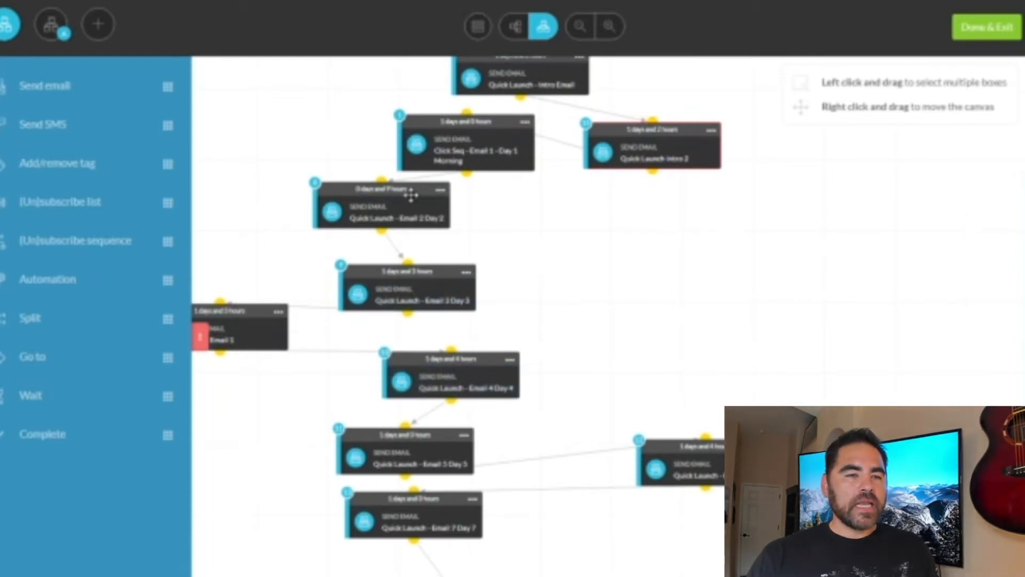
scroll(515, 389, down, 2)
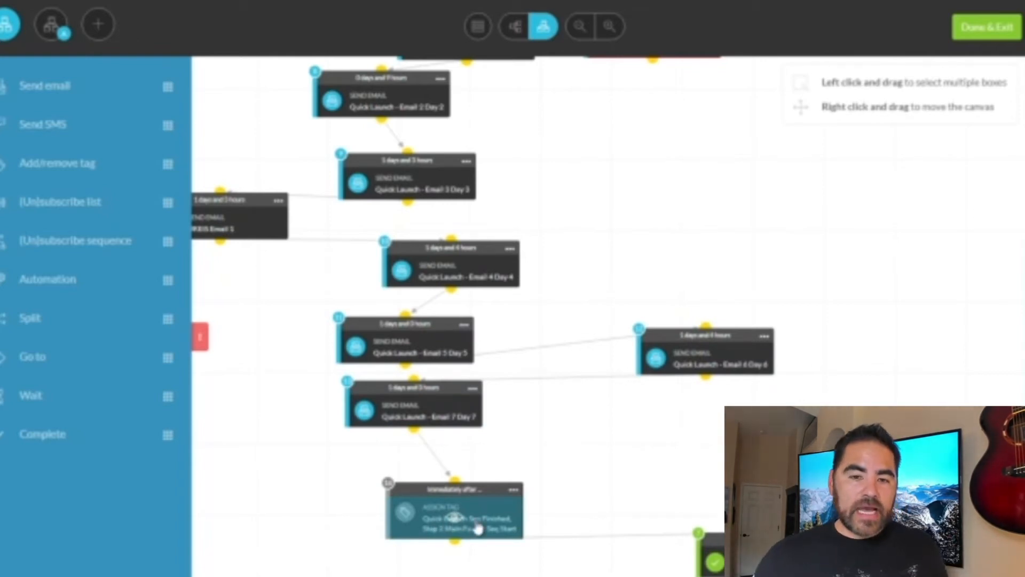
click(1000, 36)
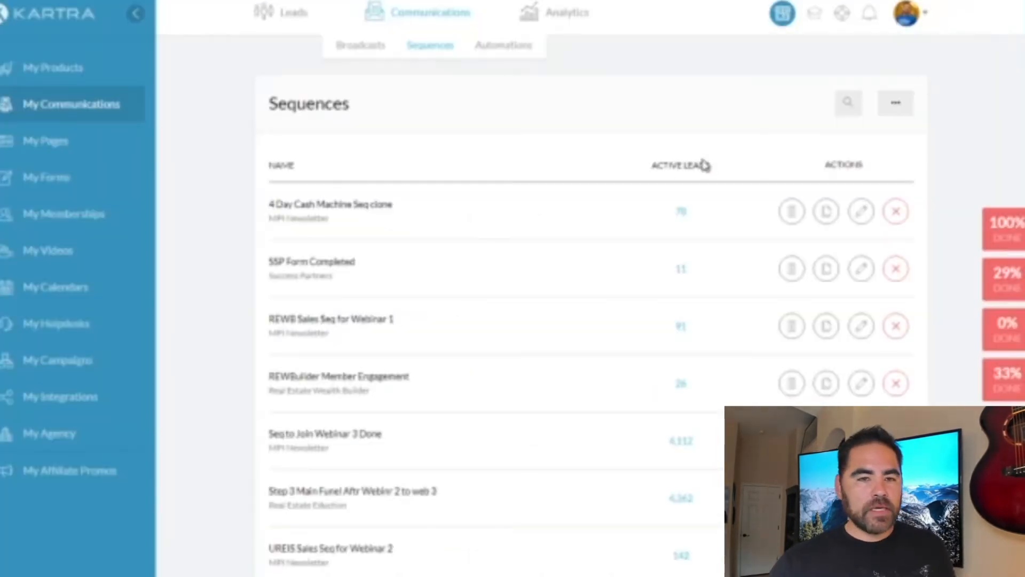
Locate the Step 1 Welcome to MPI and Step 2 Main Funnel Seq to Webinar 2 sequences at the end of the list.
scroll(529, 288, down, 12)
drag(269, 460, 376, 460)
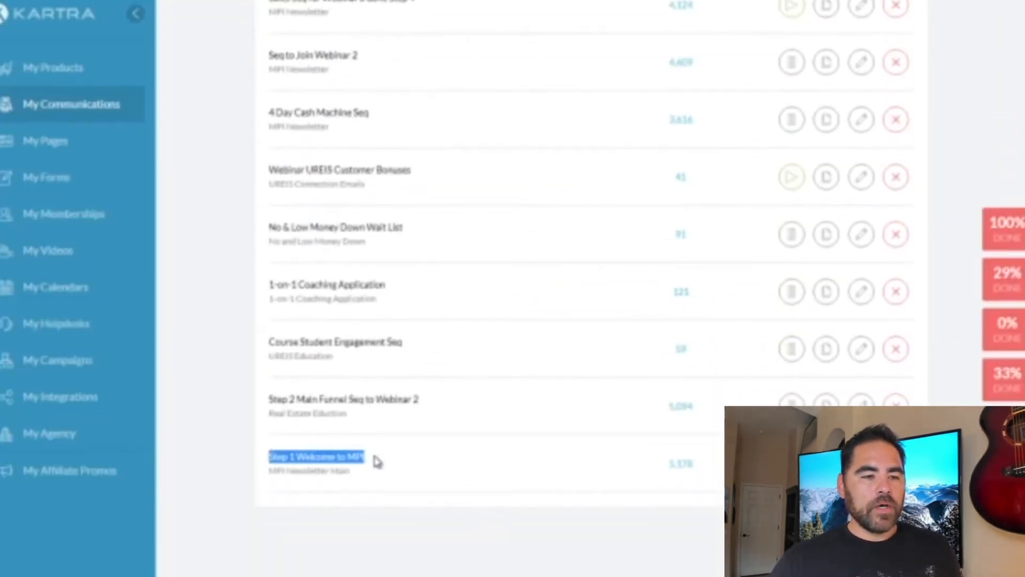
drag(270, 399, 428, 409)
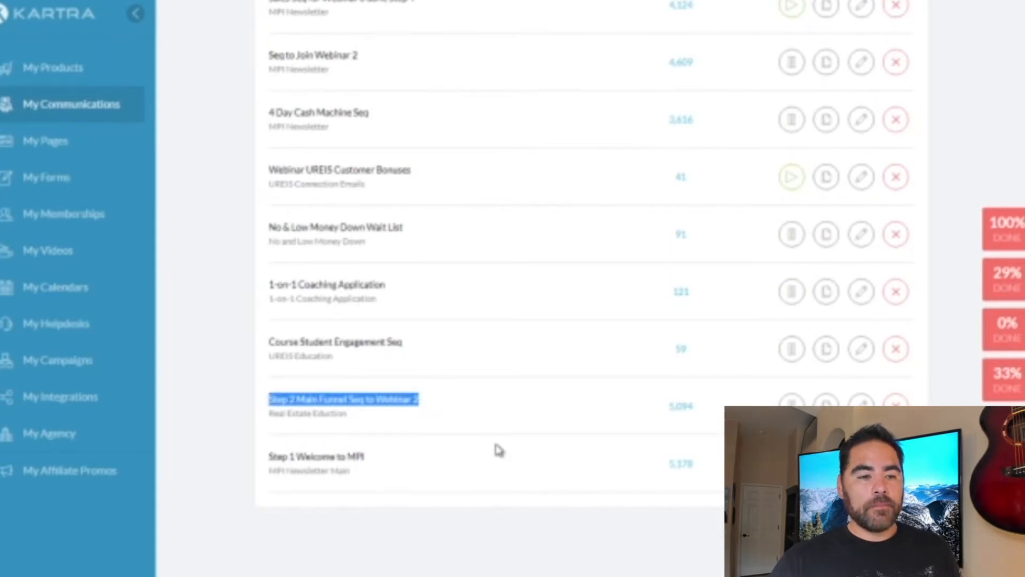
drag(323, 456, 414, 455)
drag(284, 399, 519, 402)
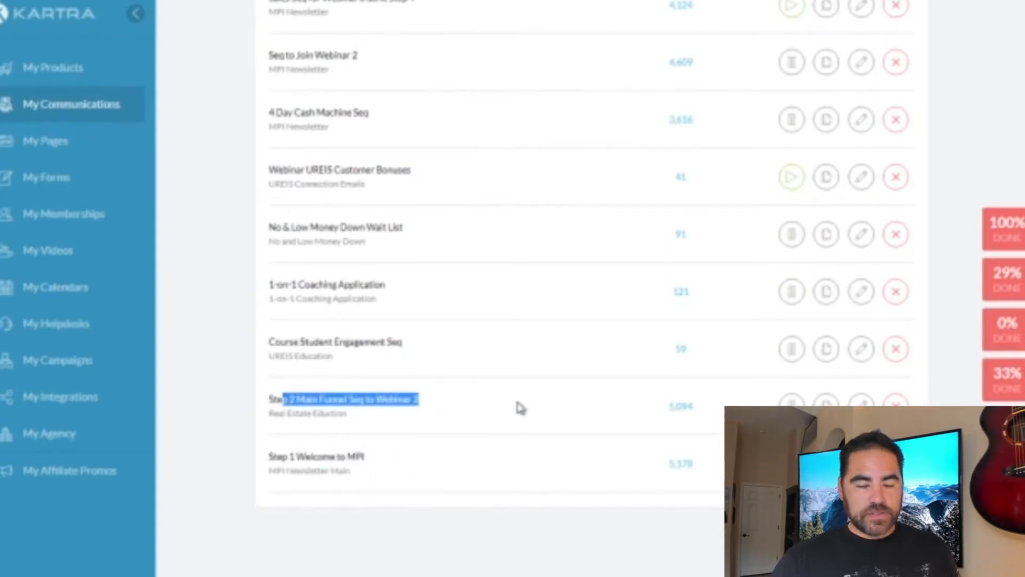
Open the Step 2 Main Funnel Seq to Webinar 2 sequence for editing, keeping its name and description, and examine its flow through the Day 3 emails.
click(858, 402)
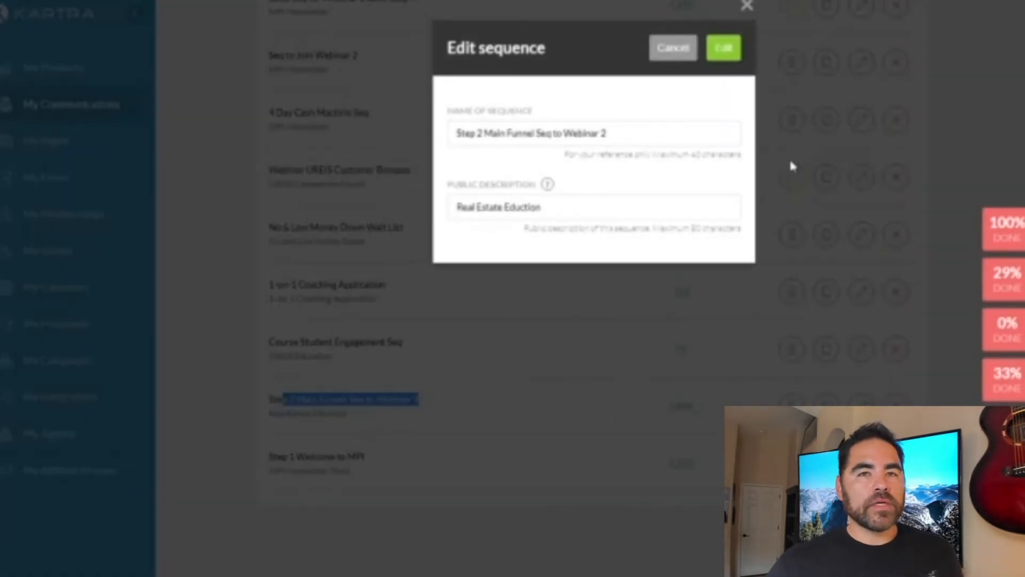
click(724, 45)
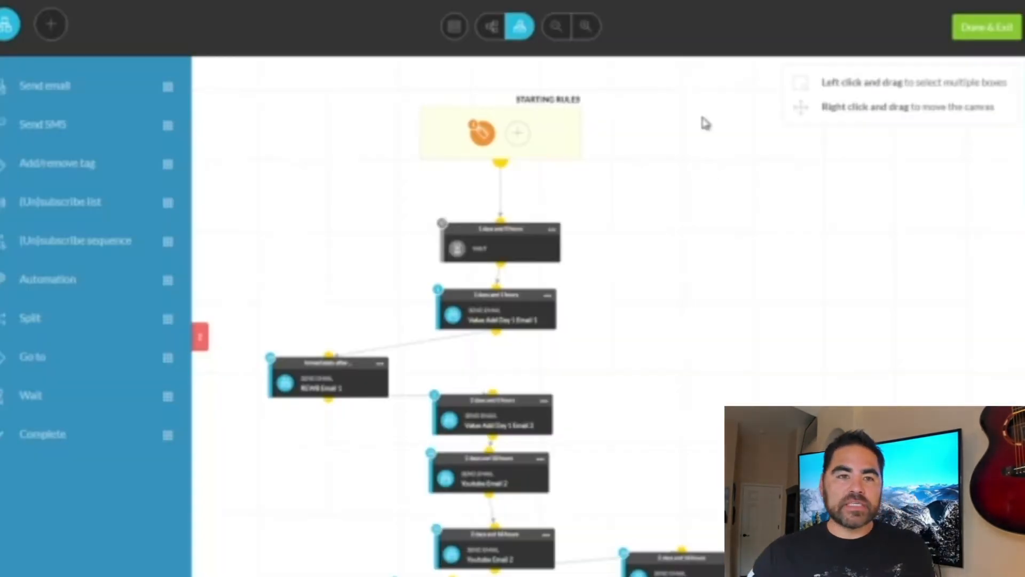
scroll(705, 219, down, 2)
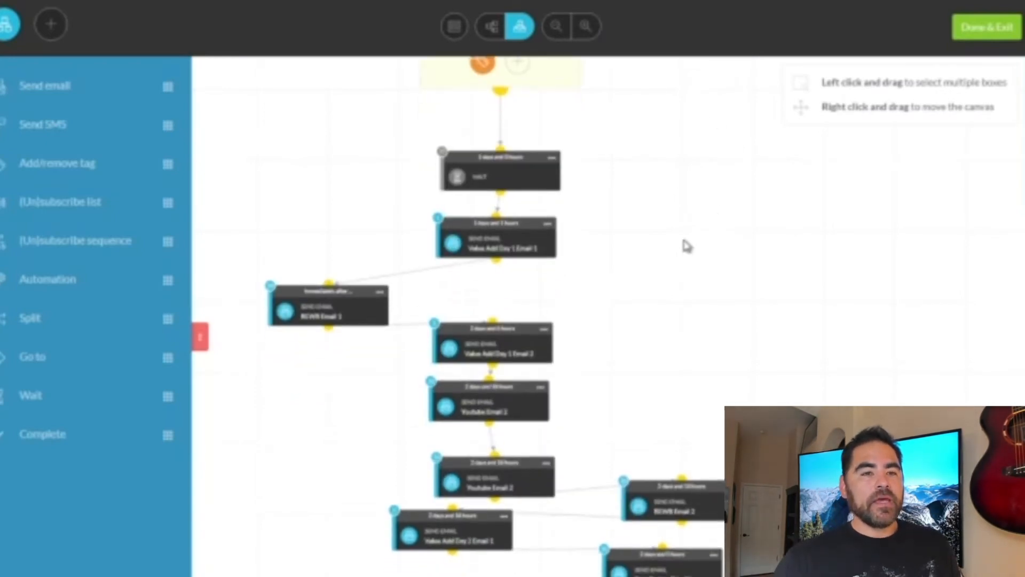
mouse_move(499, 181)
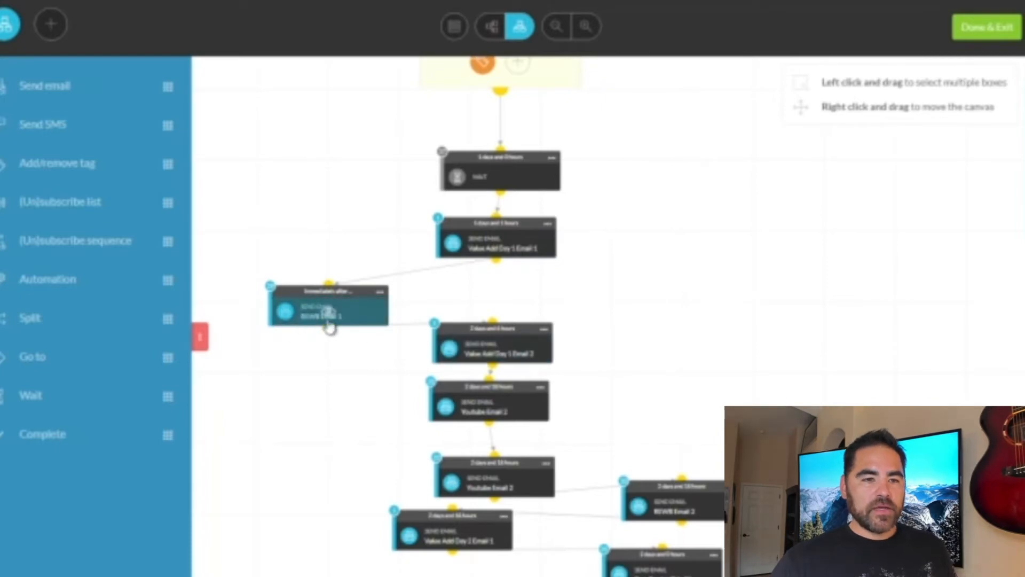
scroll(489, 435, down, 1)
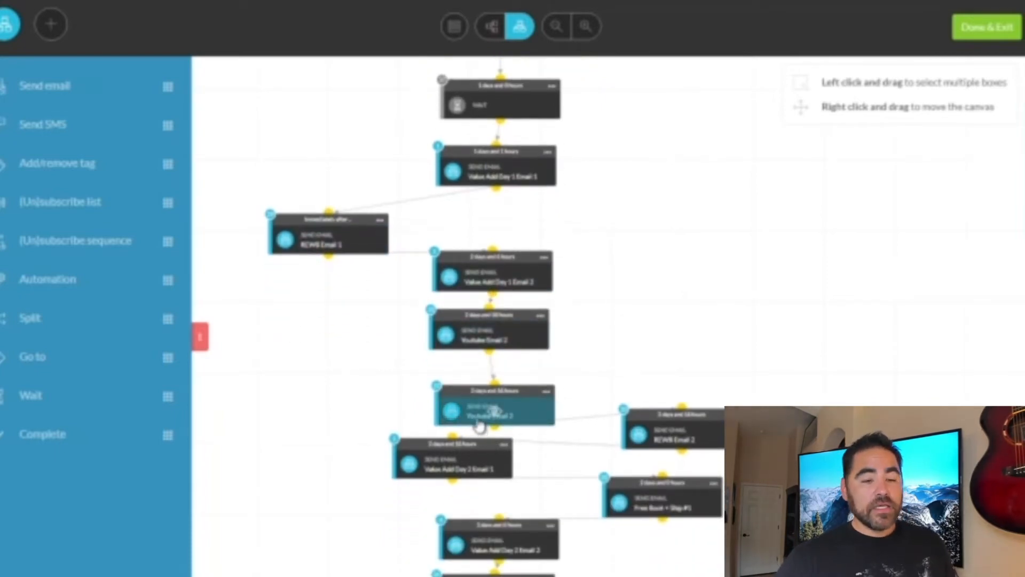
scroll(490, 416, down, 1)
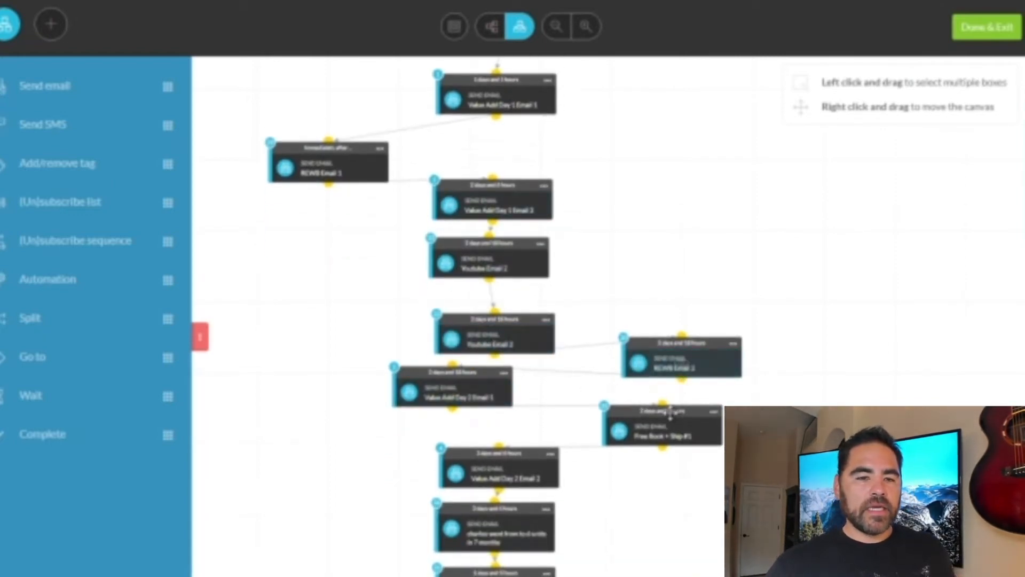
scroll(662, 404, down, 2)
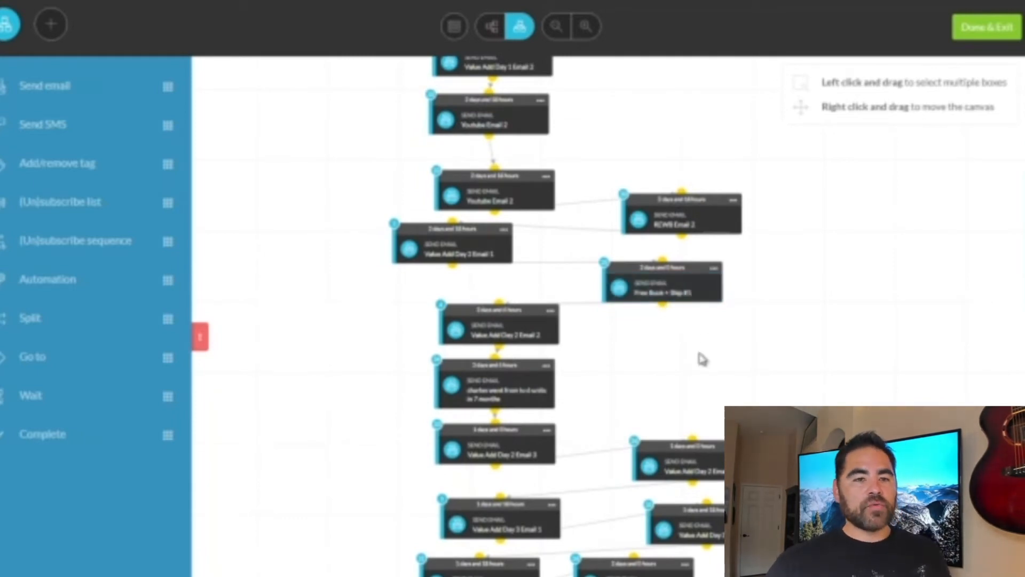
scroll(700, 358, down, 2)
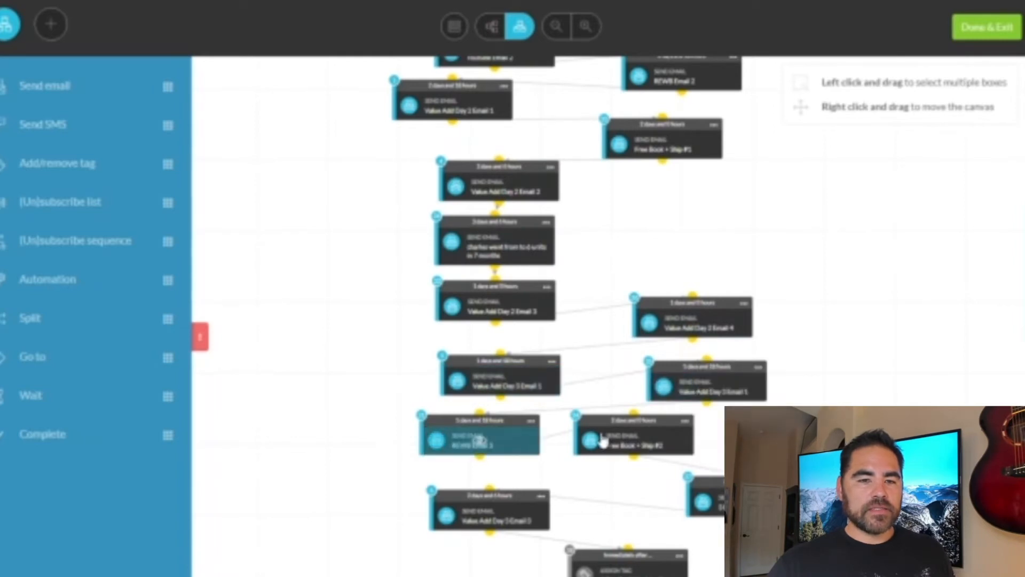
Examine the 4 Day Cash Machine Start tag step, the Wait step after it, and the Value Add Day 4 emails.
click(542, 496)
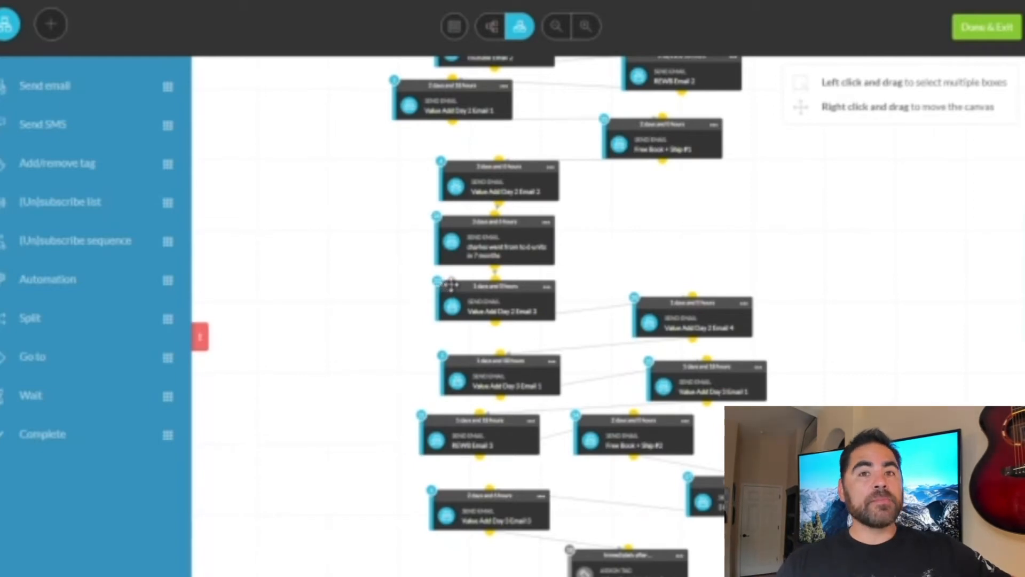
scroll(545, 405, down, 4)
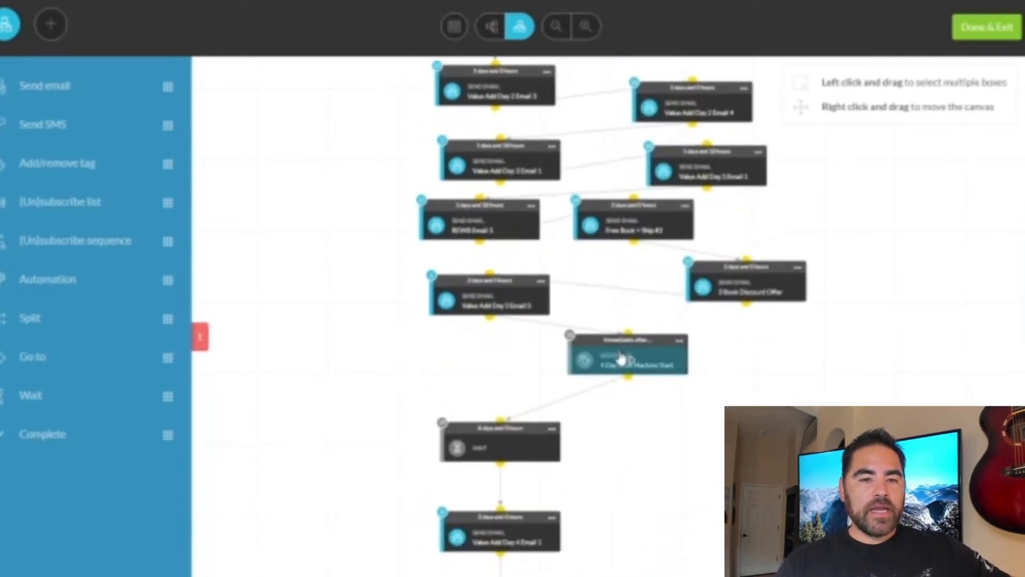
scroll(759, 396, down, 1)
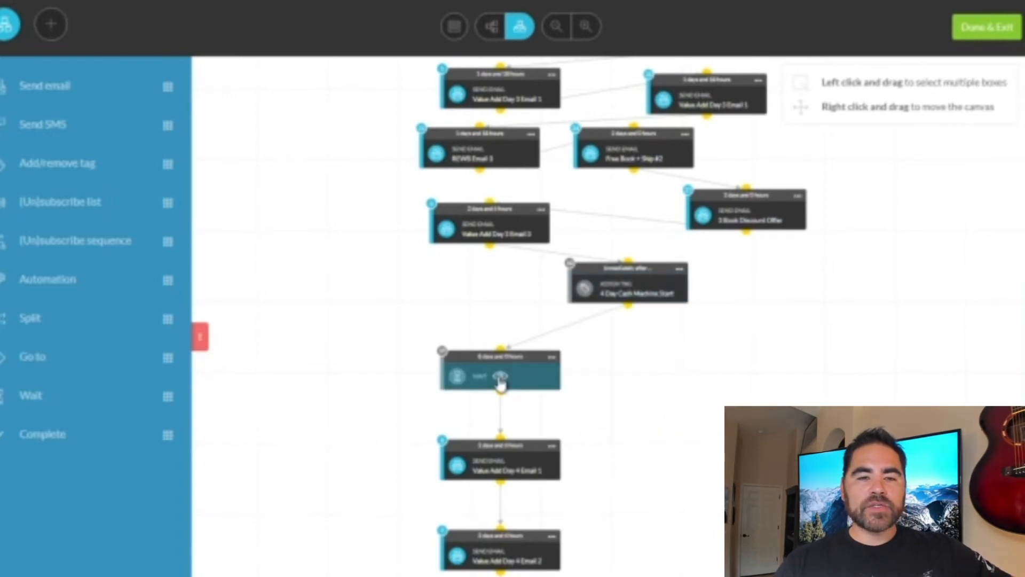
click(640, 290)
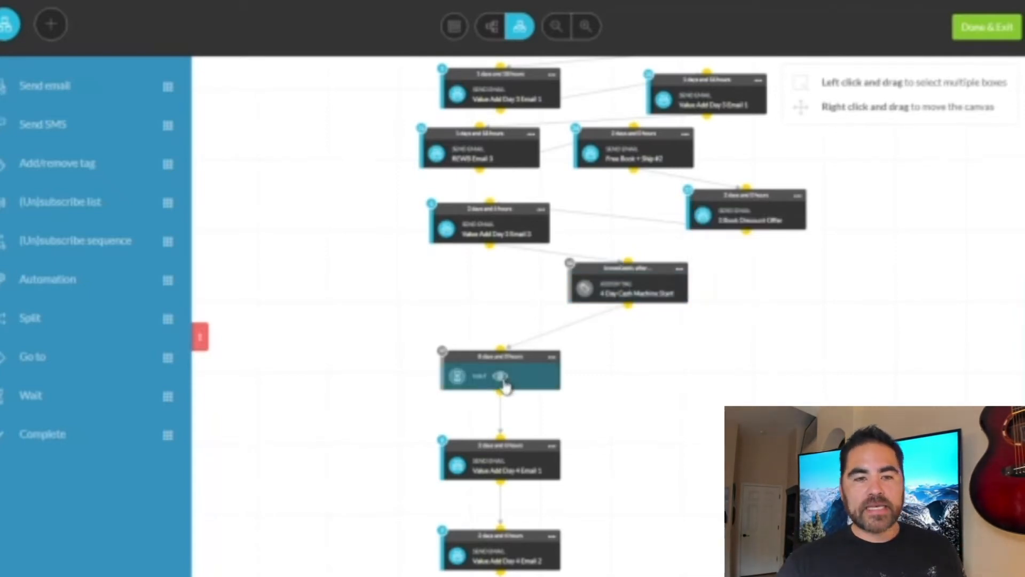
Review the rest of the Step 2 sequence down to the Assign Tag, Wait and Complete steps, and exit the editor.
click(617, 294)
scroll(618, 305, down, 3)
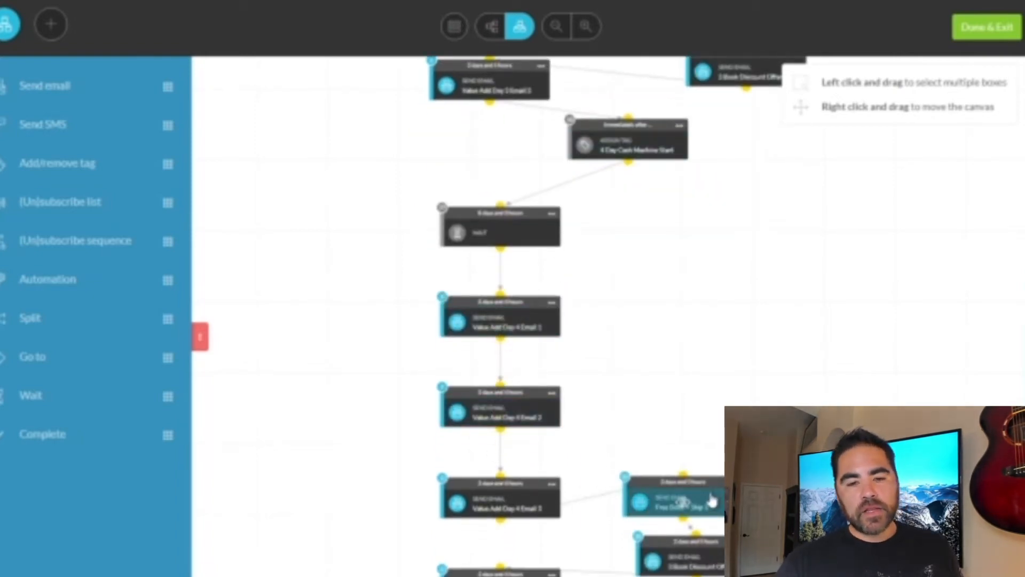
scroll(710, 496, down, 3)
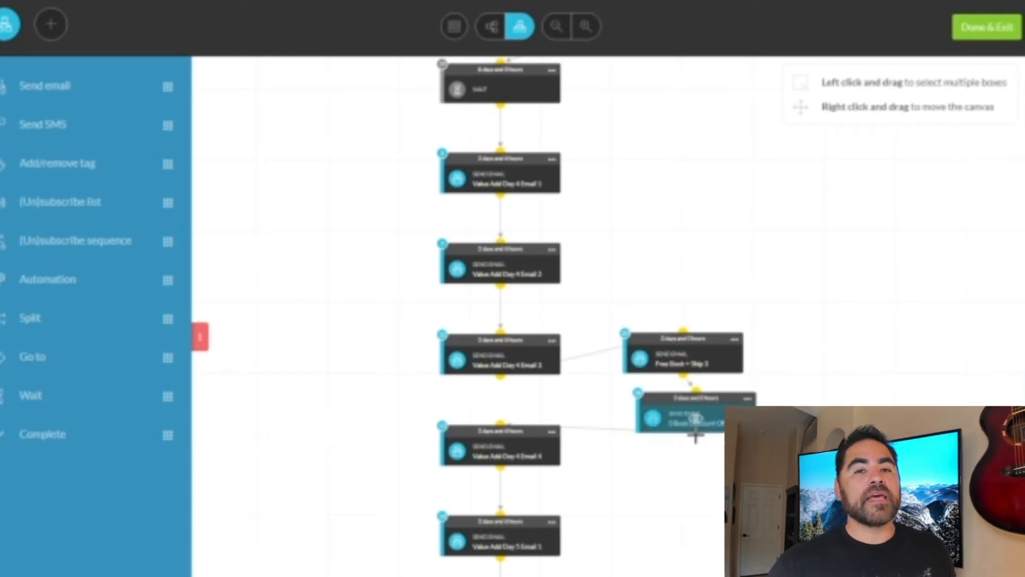
scroll(703, 454, down, 3)
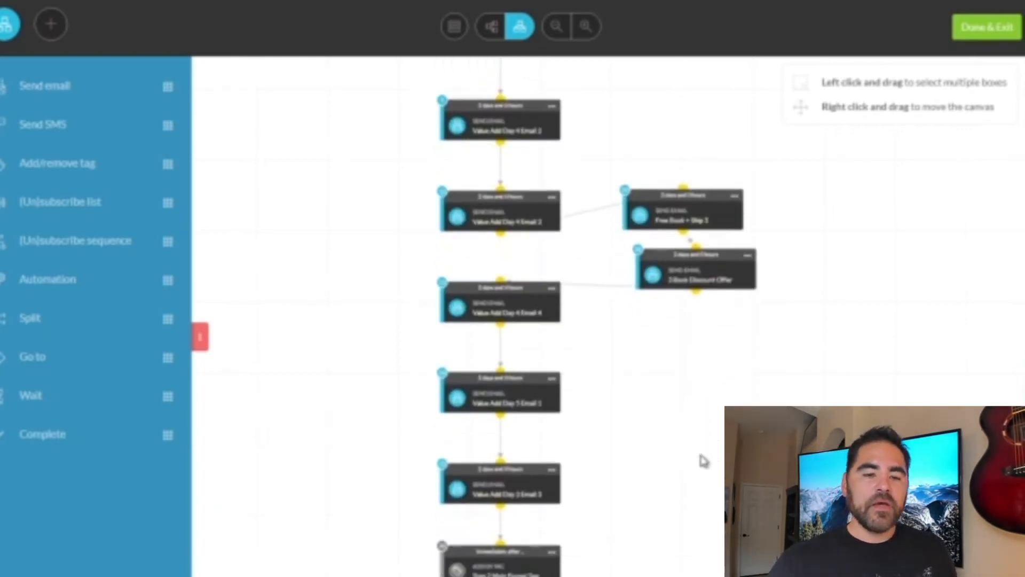
scroll(531, 266, down, 3)
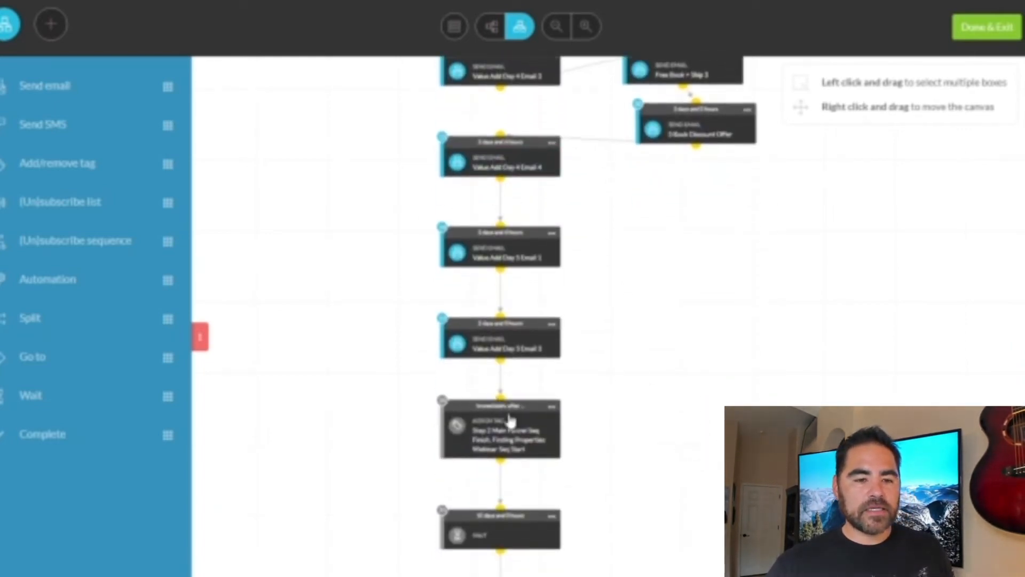
scroll(454, 338, down, 1)
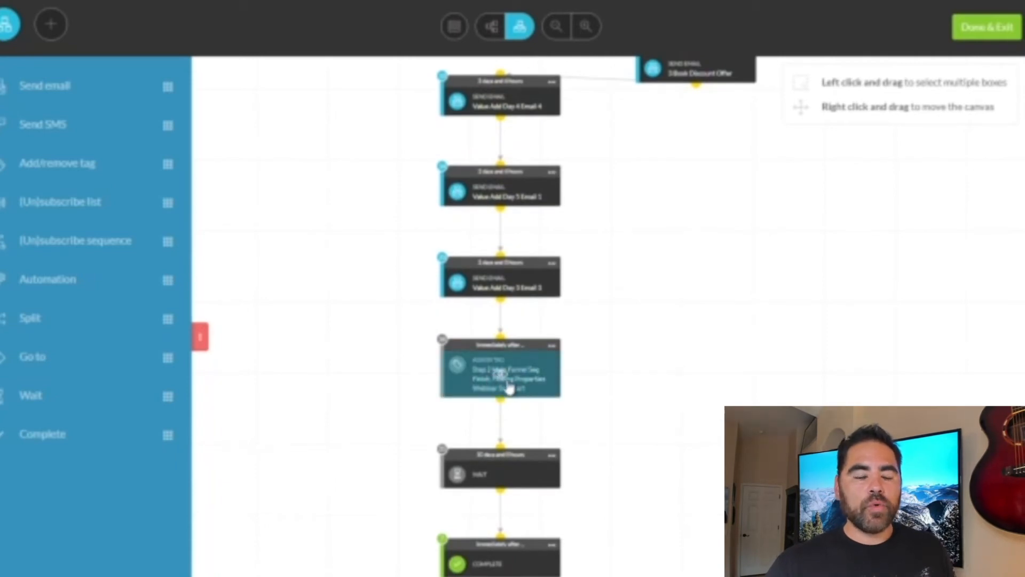
click(969, 39)
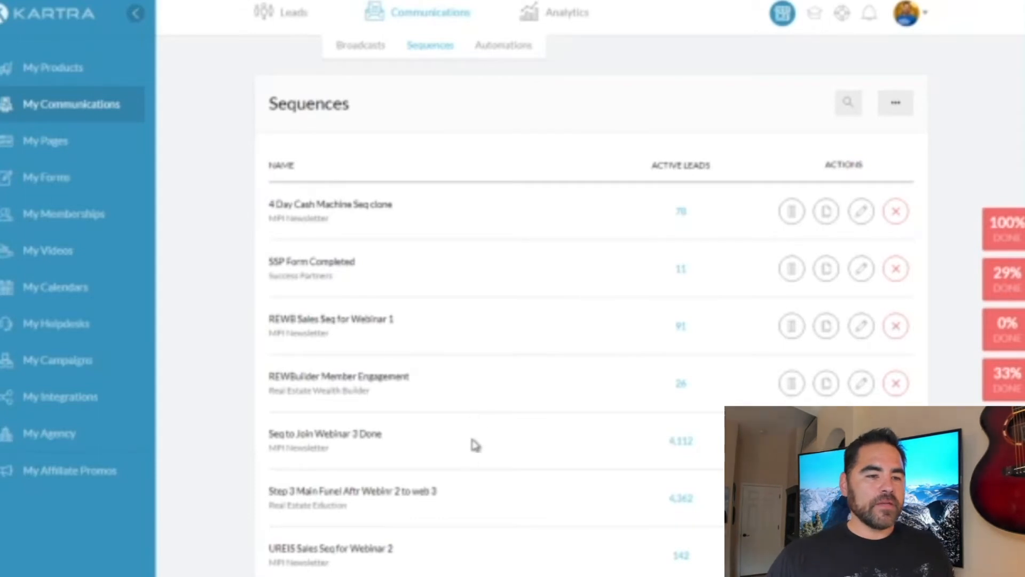
Find Step 1 Welcome to MPI and Step 2 Main Funnel Seq to Webinar 2 in the sequence list and compare their names.
scroll(476, 466, down, 7)
click(377, 414)
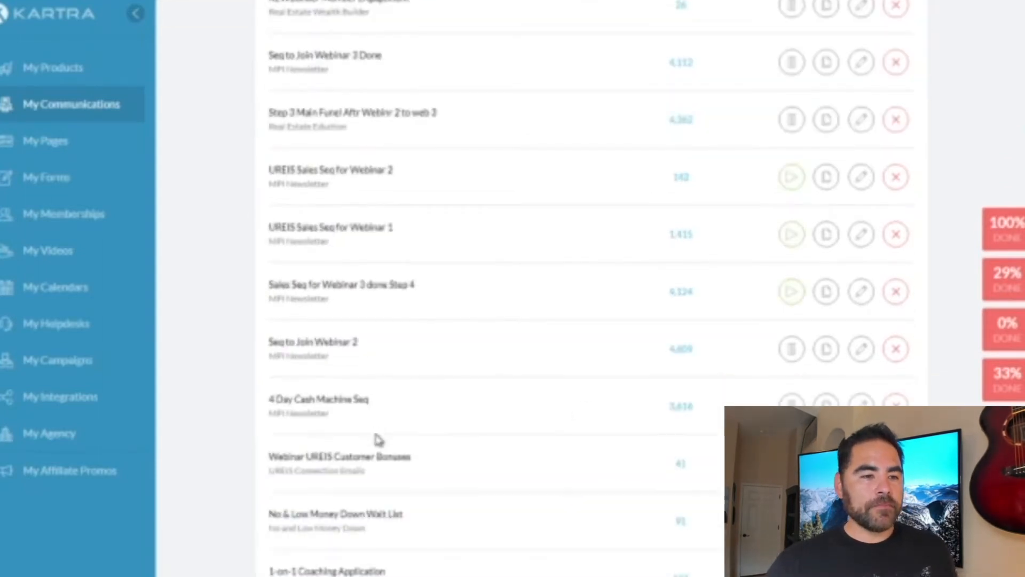
scroll(307, 464, down, 5)
drag(296, 458, 393, 464)
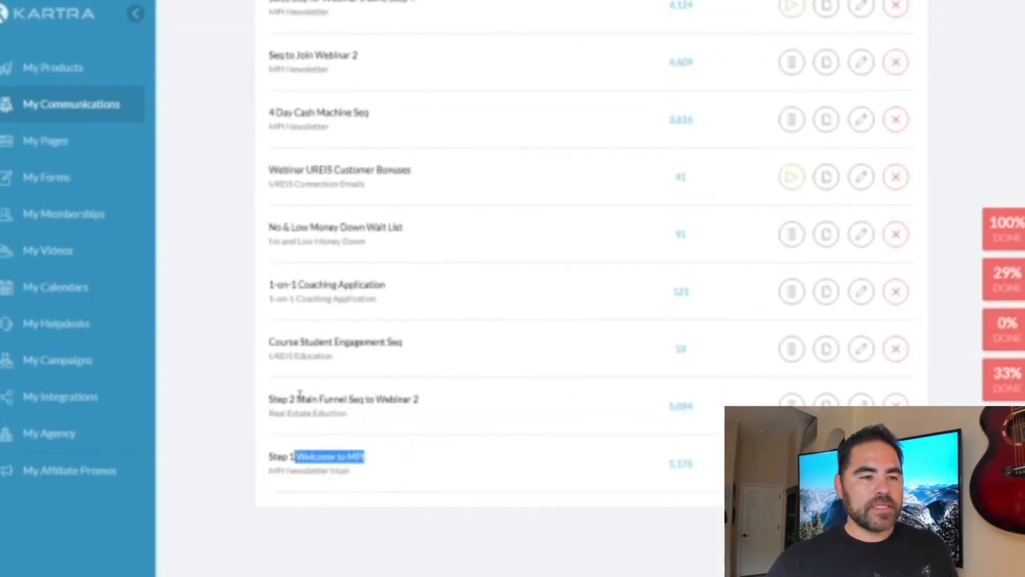
drag(280, 394, 444, 402)
drag(369, 400, 435, 406)
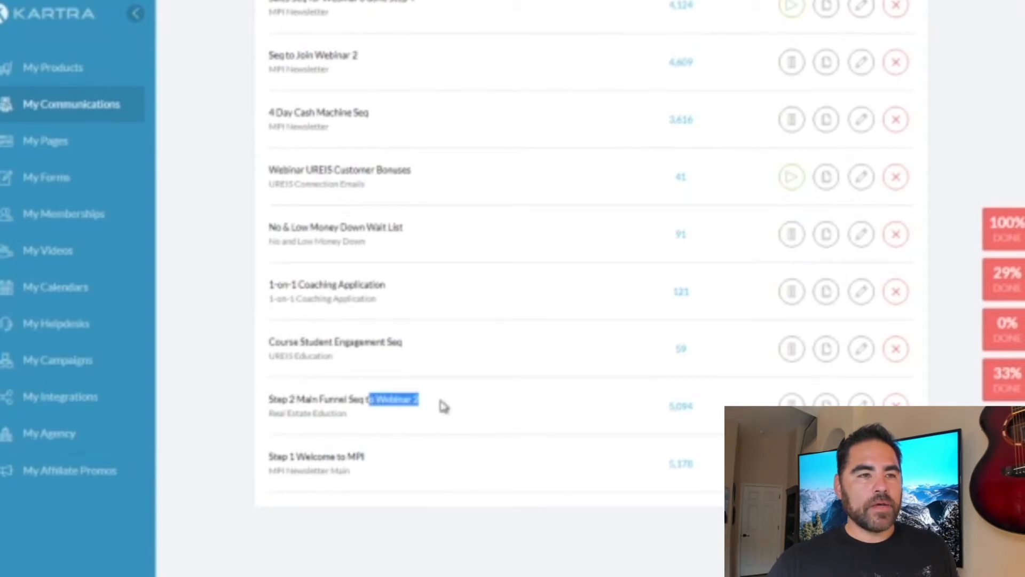
Trace how Step 2 Main Funnel Seq to Webinar 2 relates to the 4 Day Cash Machine Seq and Seq to Join Webinar 2 entries.
scroll(357, 213, up, 1)
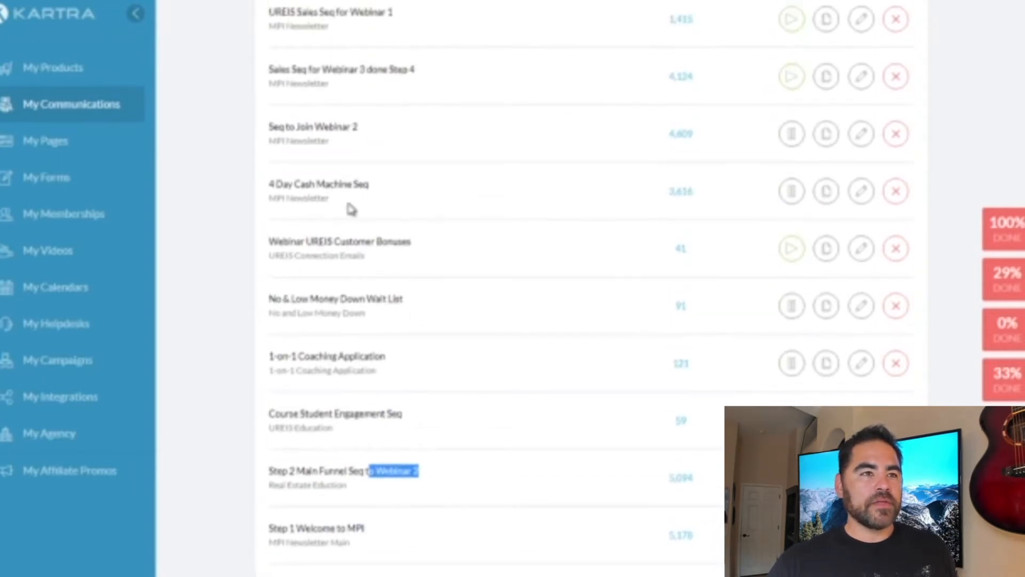
drag(270, 127, 371, 137)
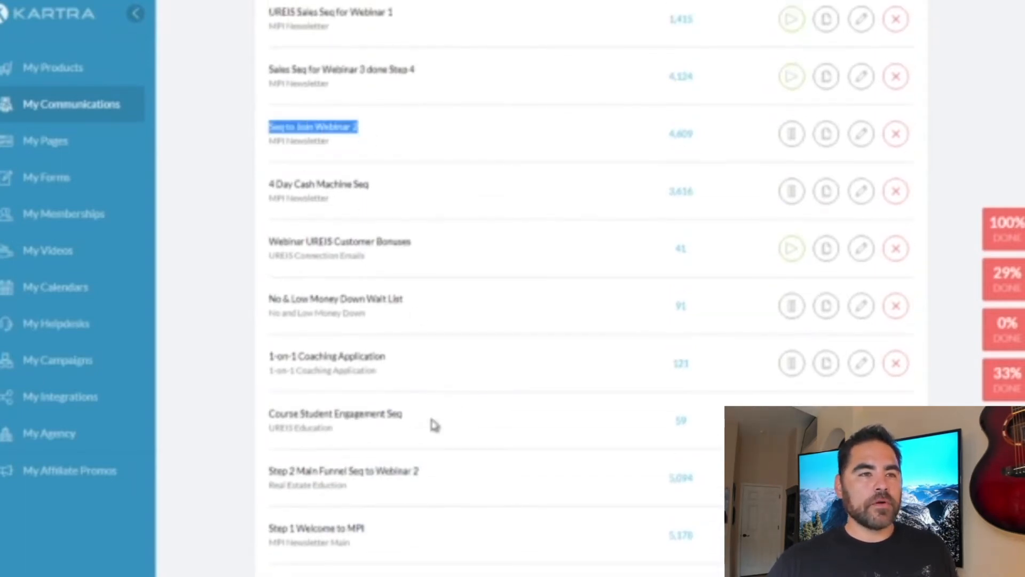
drag(365, 373, 376, 190)
click(338, 186)
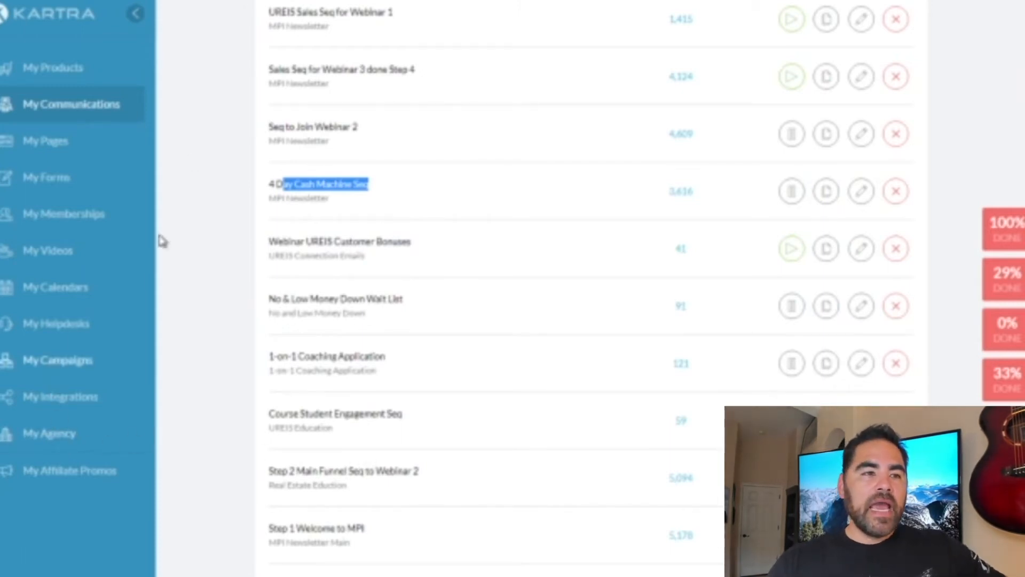
drag(319, 138, 406, 539)
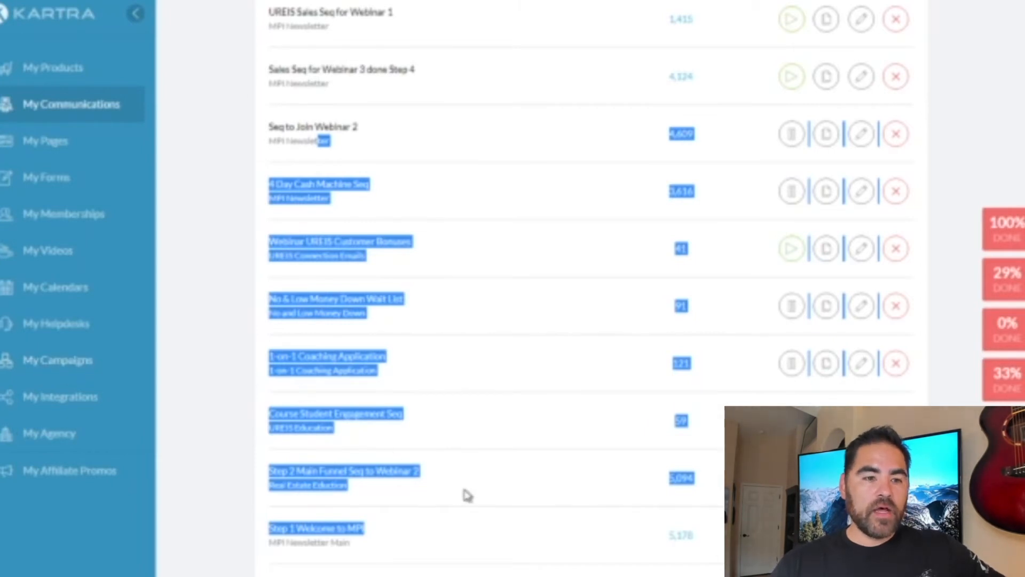
drag(340, 471, 423, 471)
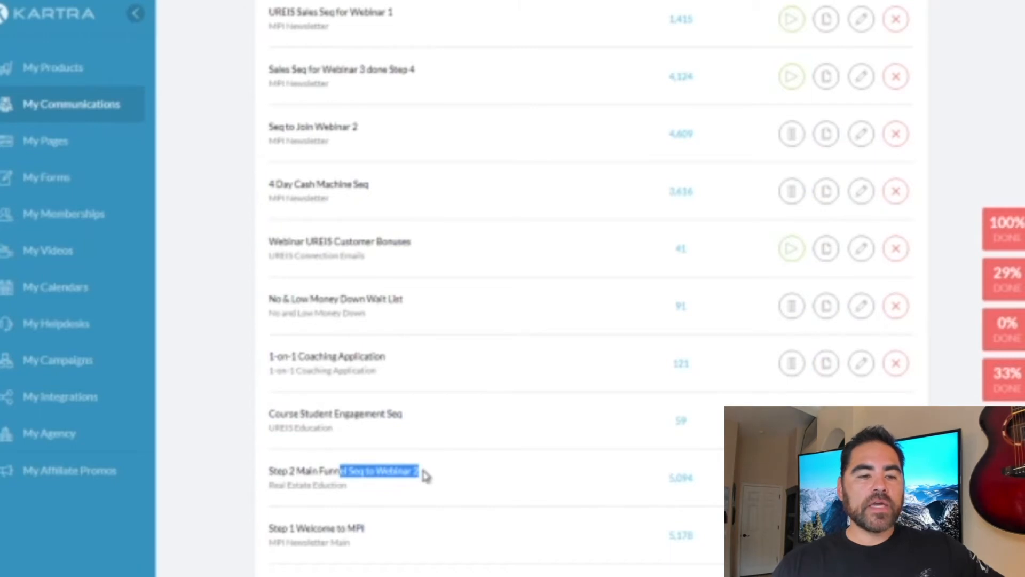
drag(274, 127, 402, 143)
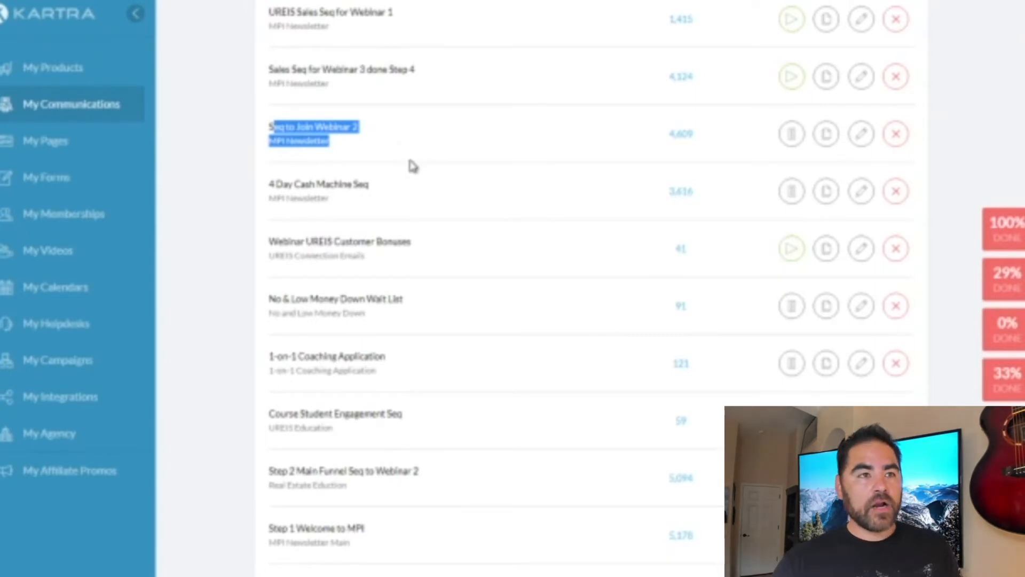
Examine Step 3 Main Funel Aftr Webinr 2 to web 3 and Seq to Join Webinar 3 Done, and review the whole sequence list.
scroll(414, 166, up, 5)
click(442, 348)
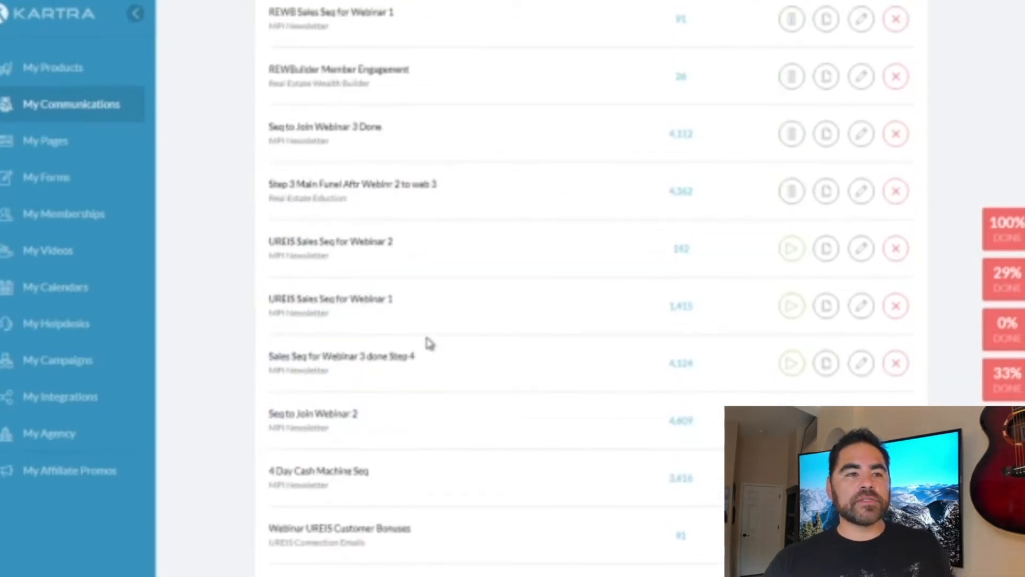
scroll(443, 348, up, 3)
drag(320, 327, 420, 327)
drag(282, 328, 438, 331)
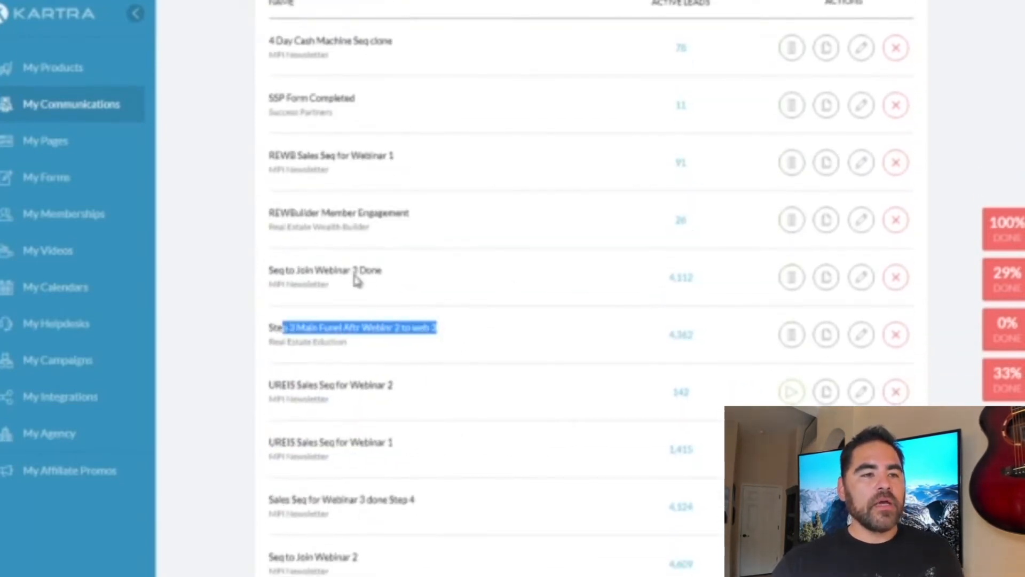
drag(306, 268, 422, 286)
click(455, 305)
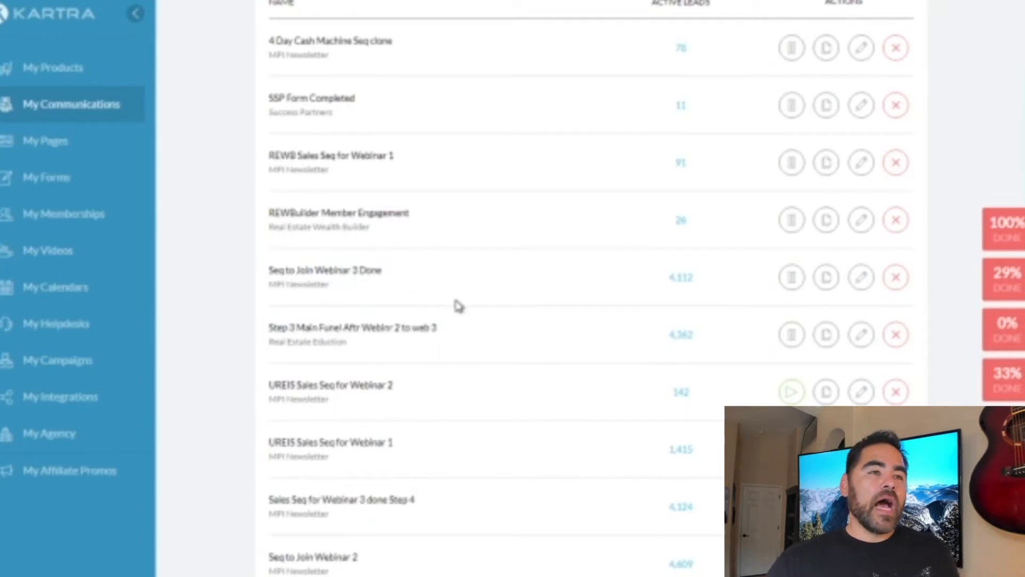
scroll(459, 305, down, 8)
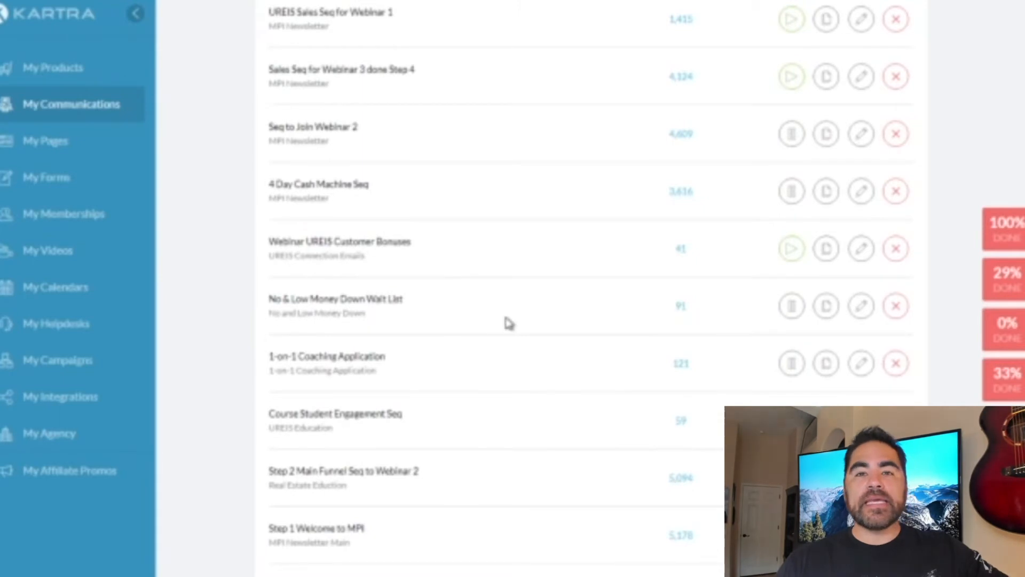
scroll(488, 366, down, 3)
scroll(495, 350, up, 15)
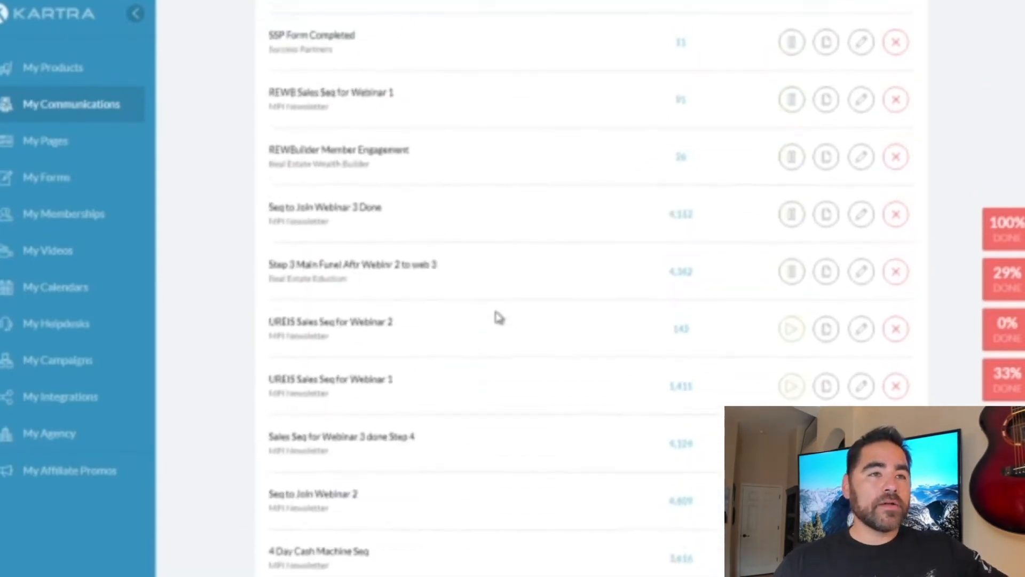
Open the Automations list and examine the rules for link clicks, product purchases and subscription cancellations.
click(502, 54)
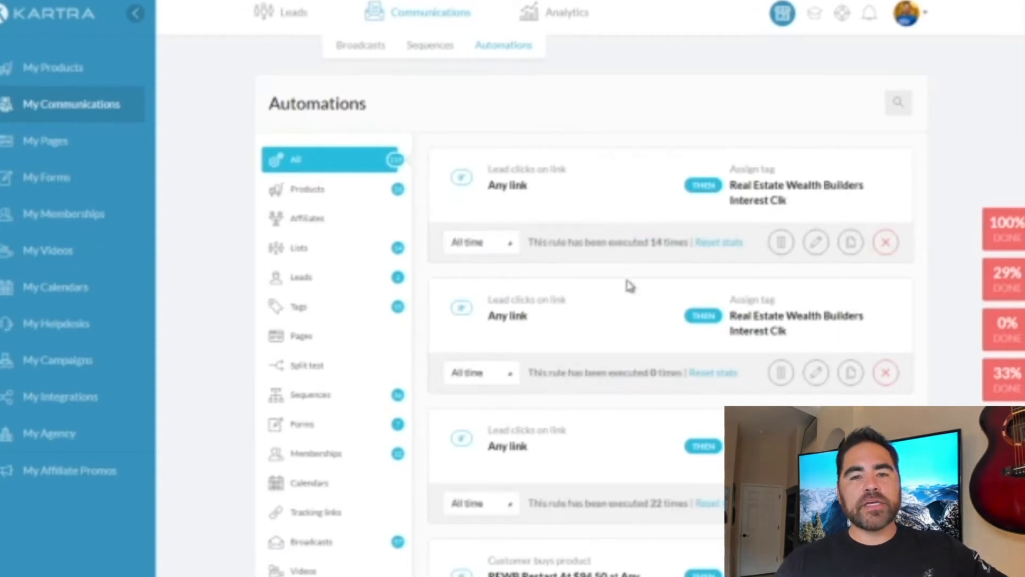
scroll(657, 407, down, 5)
scroll(658, 404, down, 2)
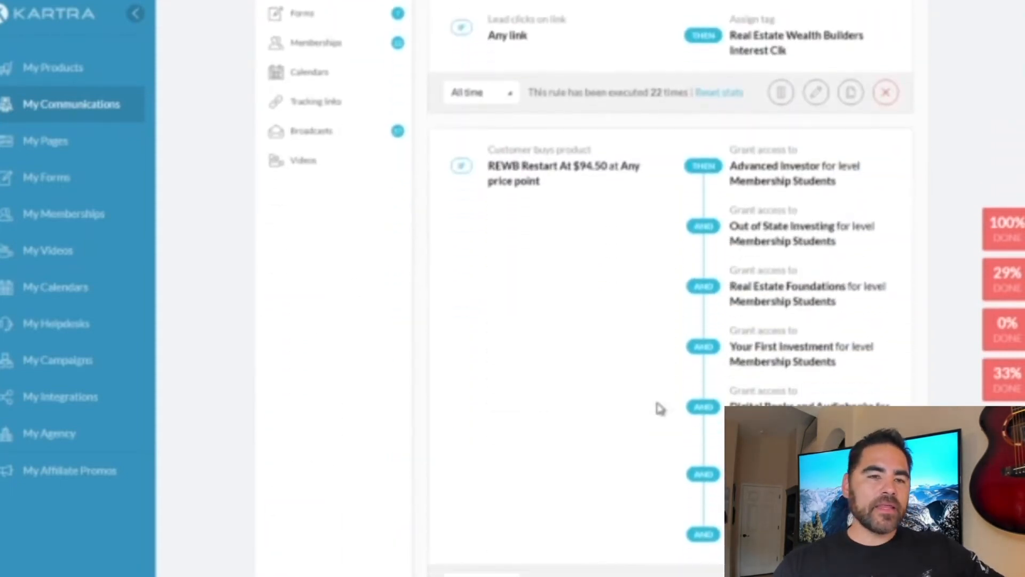
scroll(661, 409, down, 10)
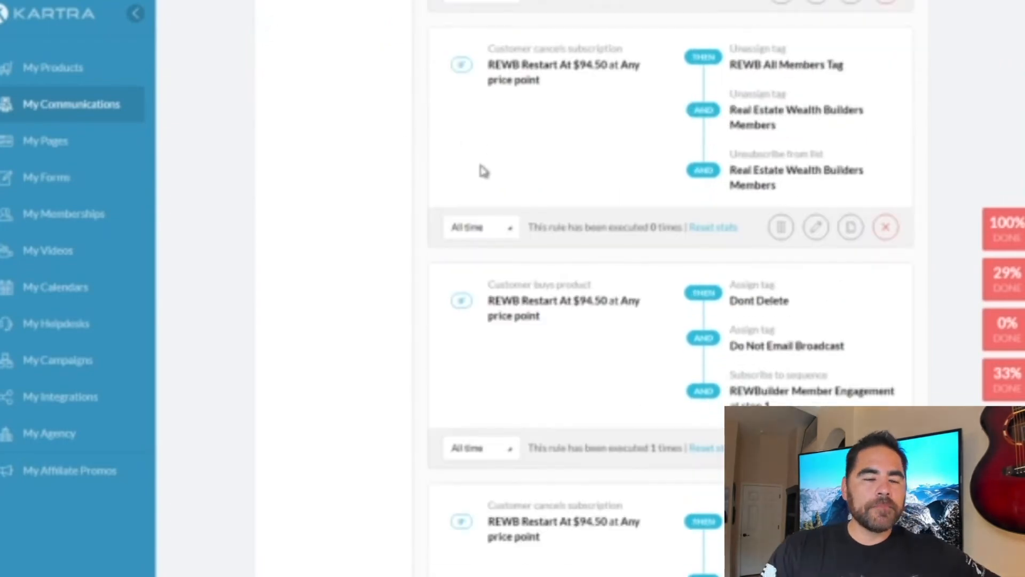
scroll(245, 131, up, 17)
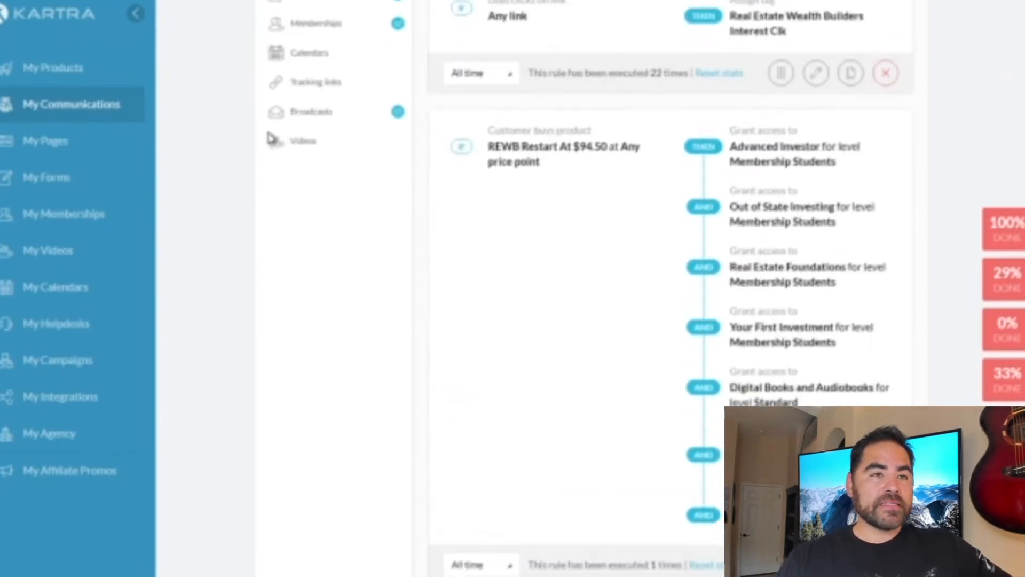
Open the published REWB 4 Day Cash Machine page from My Pages through its page link, and examine its promo code and countdown timer.
click(40, 154)
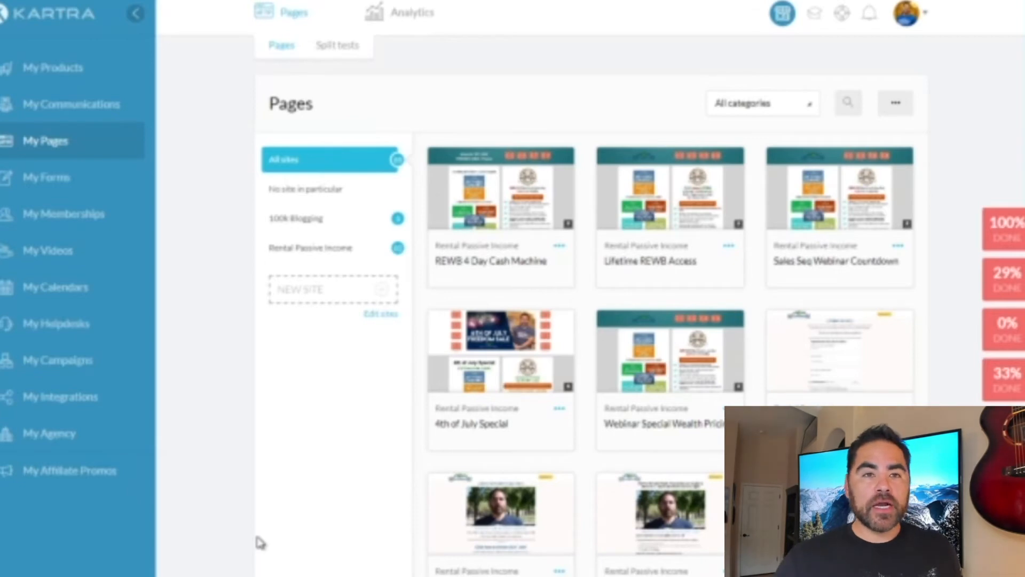
click(559, 248)
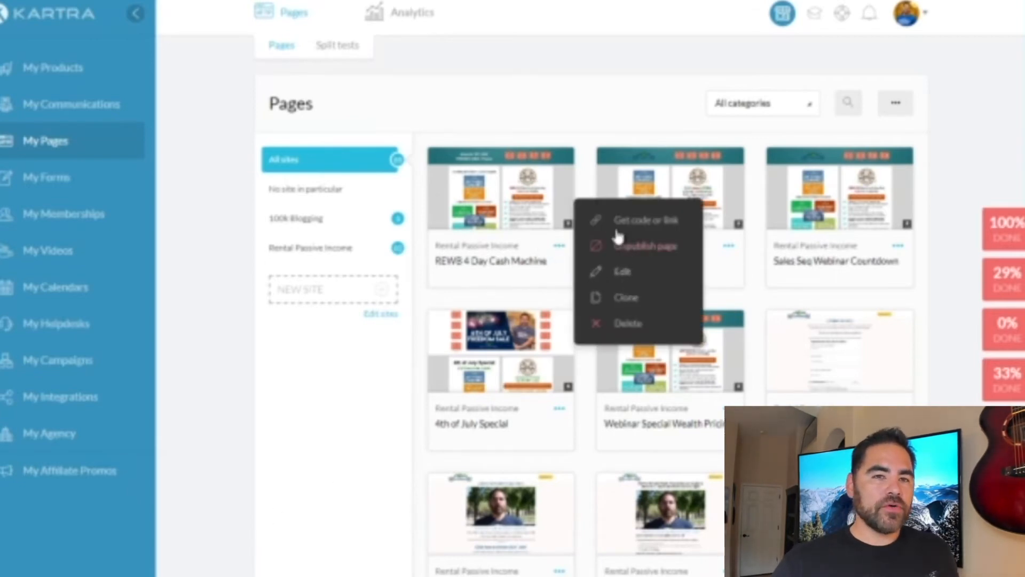
click(617, 246)
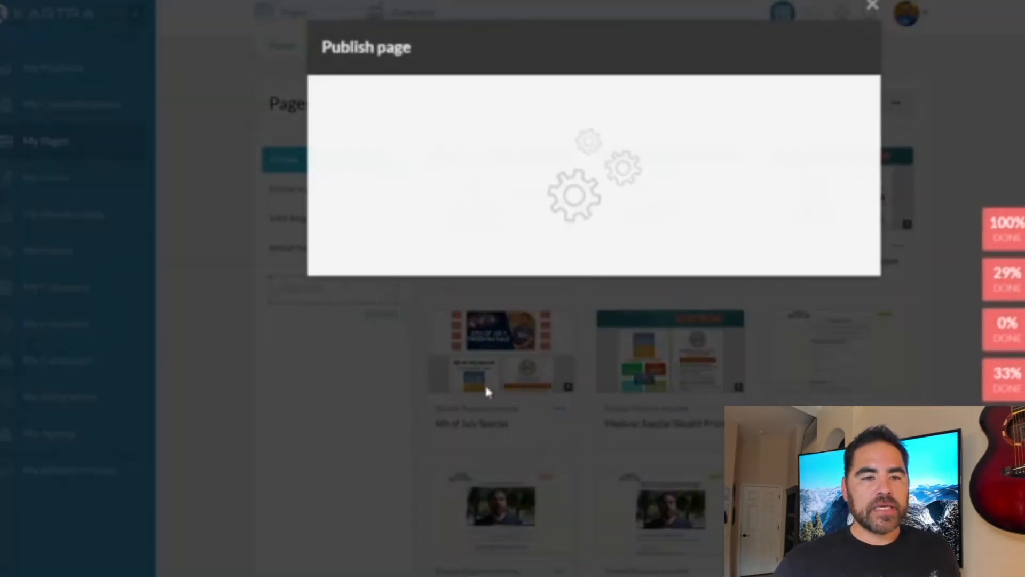
click(425, 265)
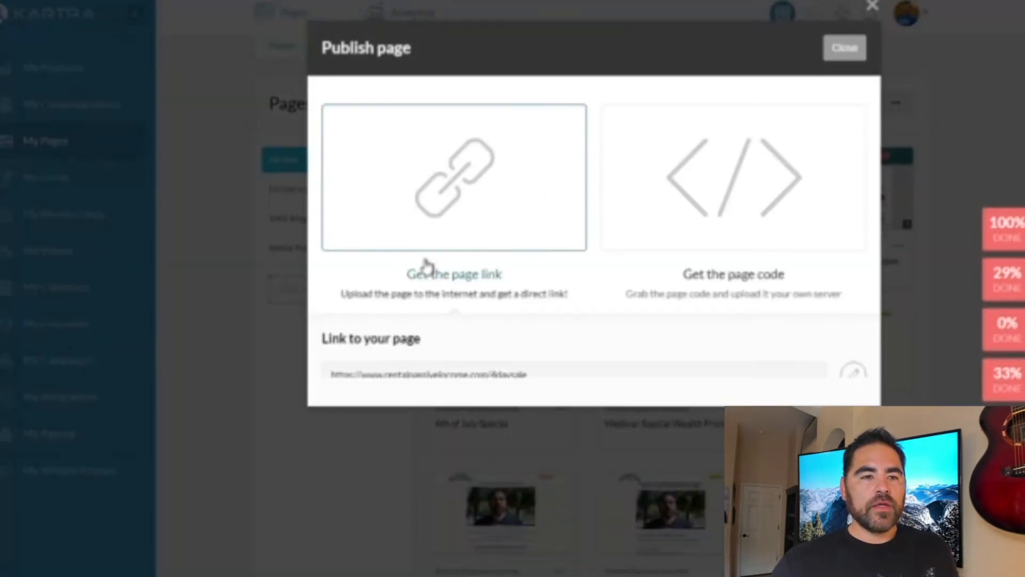
click(418, 379)
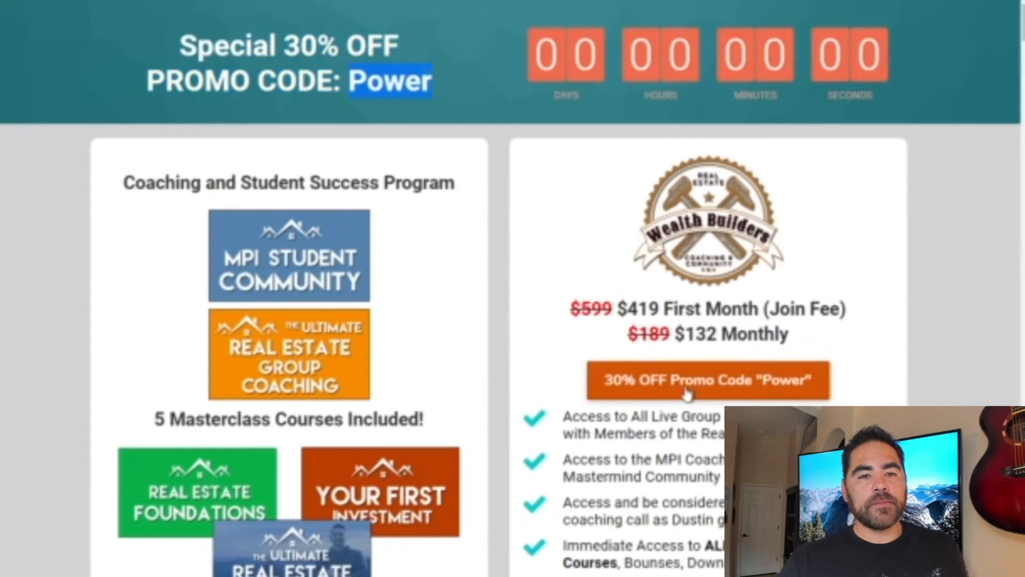
drag(566, 59, 879, 111)
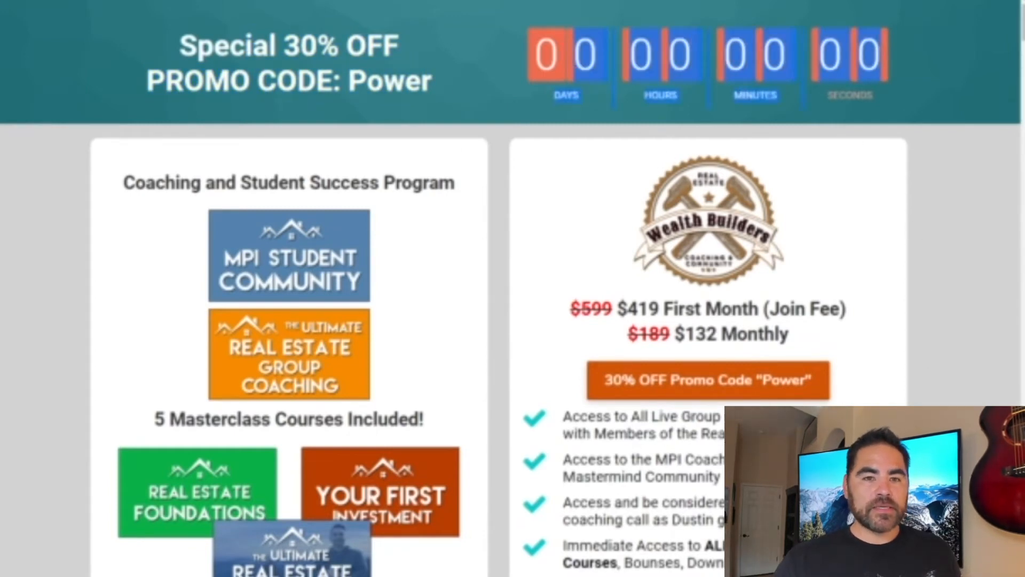
click(956, 427)
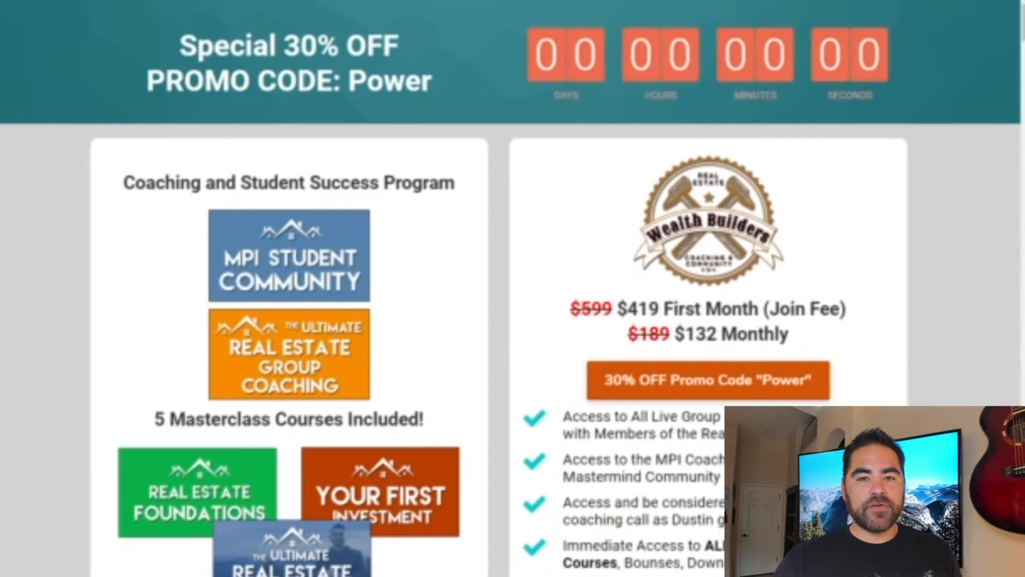
Open the page's 30% off checkout, apply the coupon "power", and examine the discounted first-30-days and monthly prices.
click(700, 380)
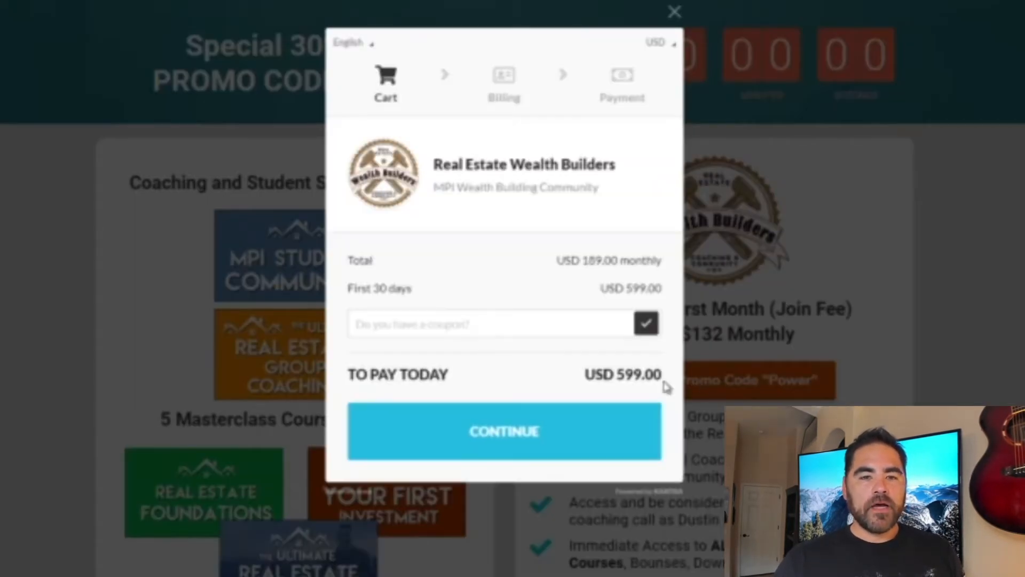
text(power)
click(647, 325)
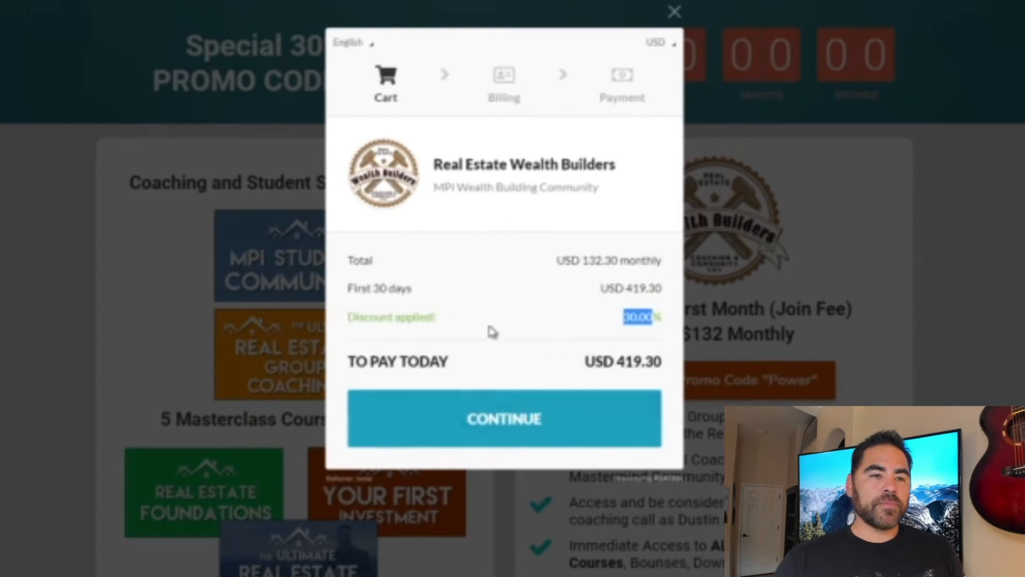
drag(387, 288, 657, 287)
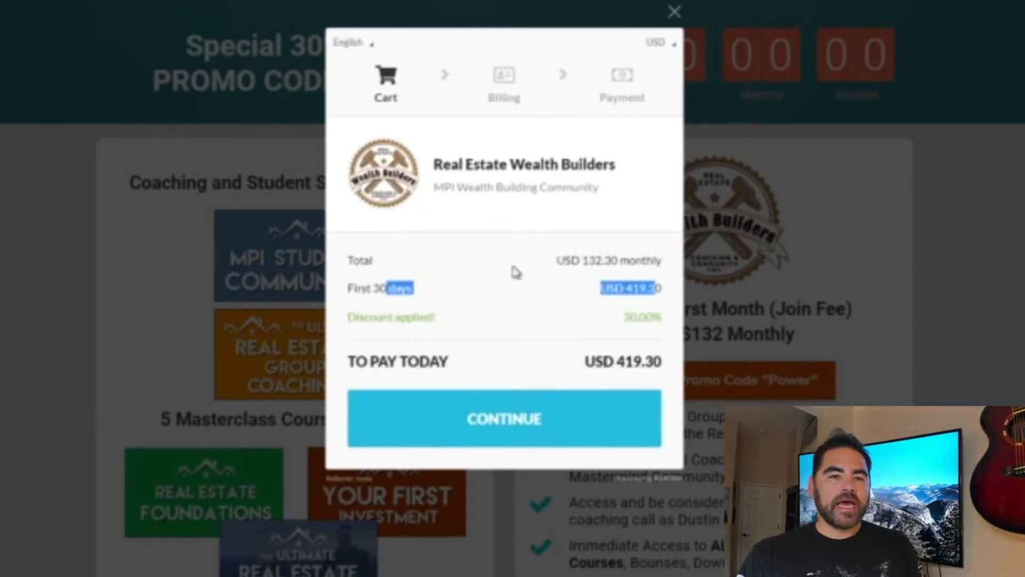
drag(468, 270, 748, 290)
click(592, 258)
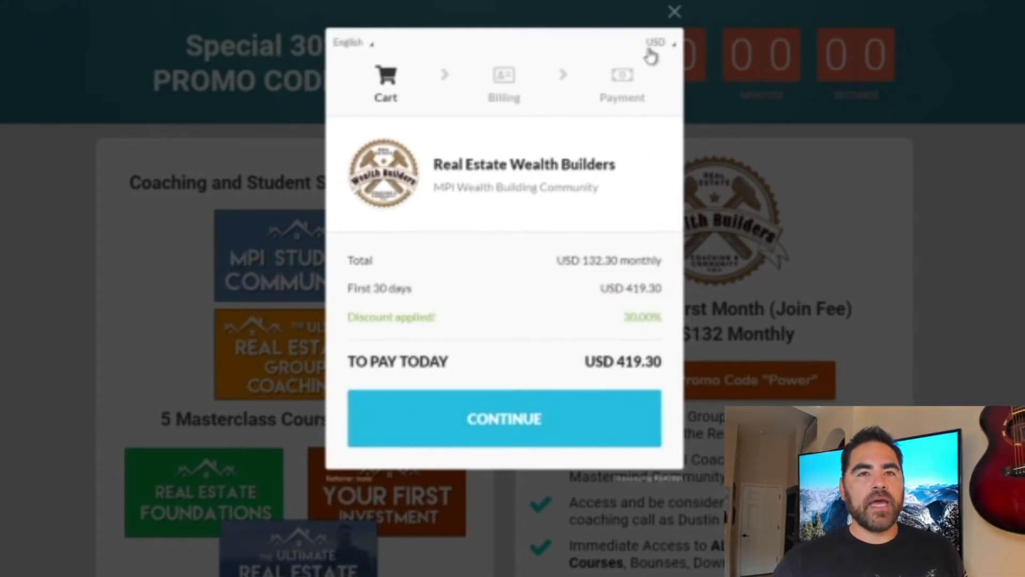
Close the discounted checkout and look through the rest of the published REWB 4 Day Cash Machine sales page.
click(672, 12)
scroll(607, 229, down, 10)
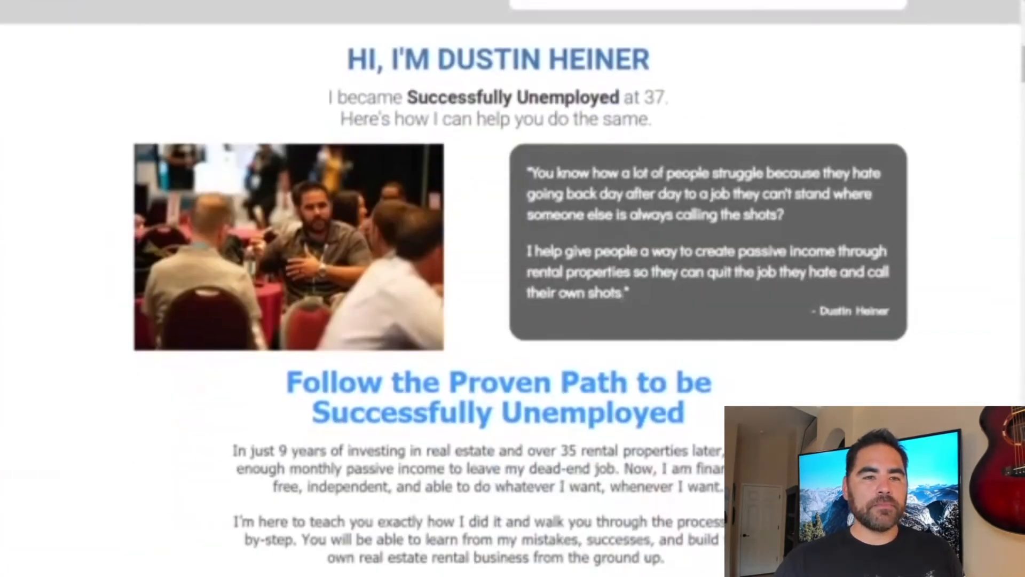
scroll(634, 302, down, 16)
scroll(634, 303, up, 15)
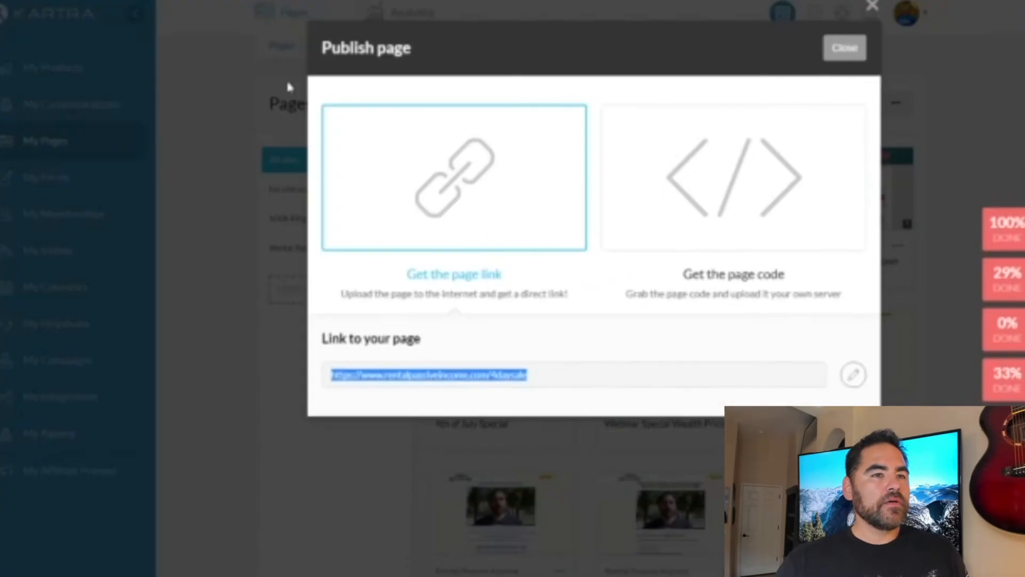
Open the REWB 4 Day Cash Machine page in the page editor and look over its layout.
click(847, 47)
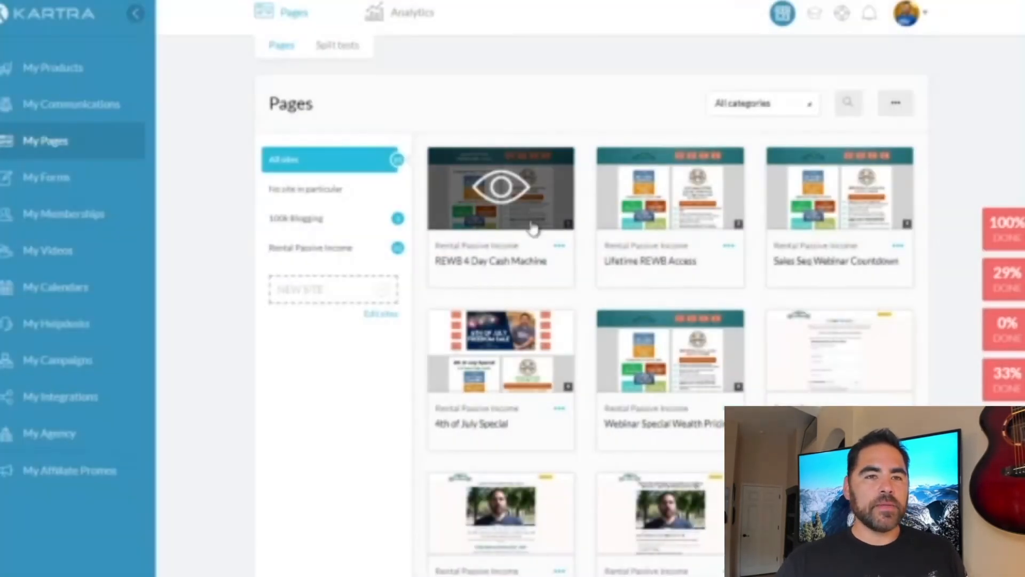
click(560, 247)
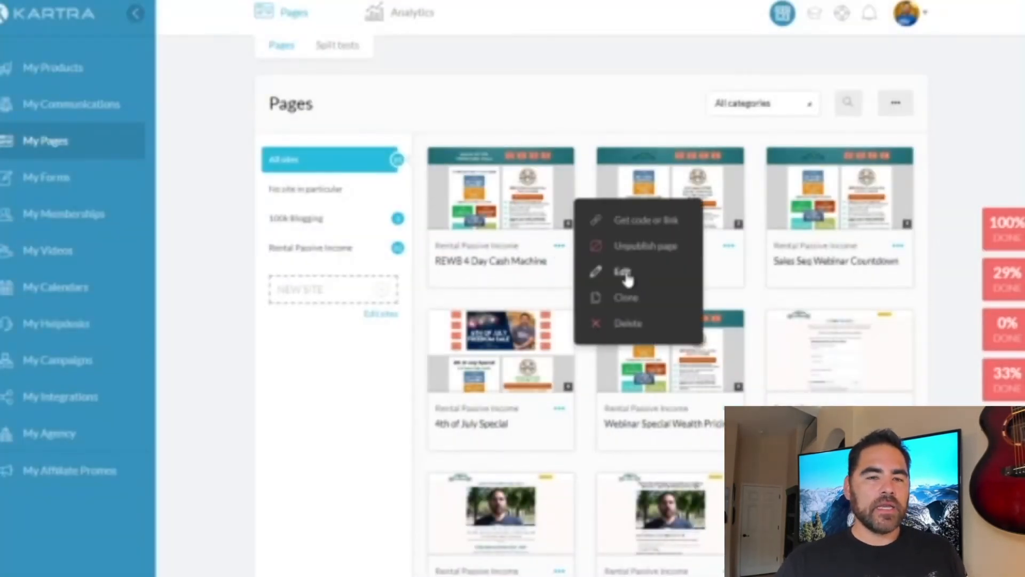
click(624, 274)
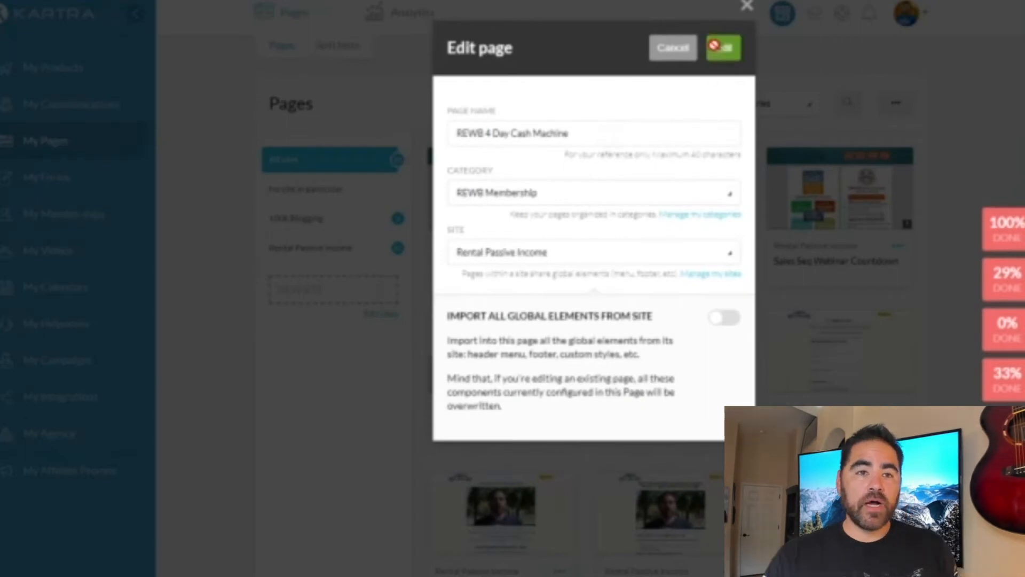
click(716, 47)
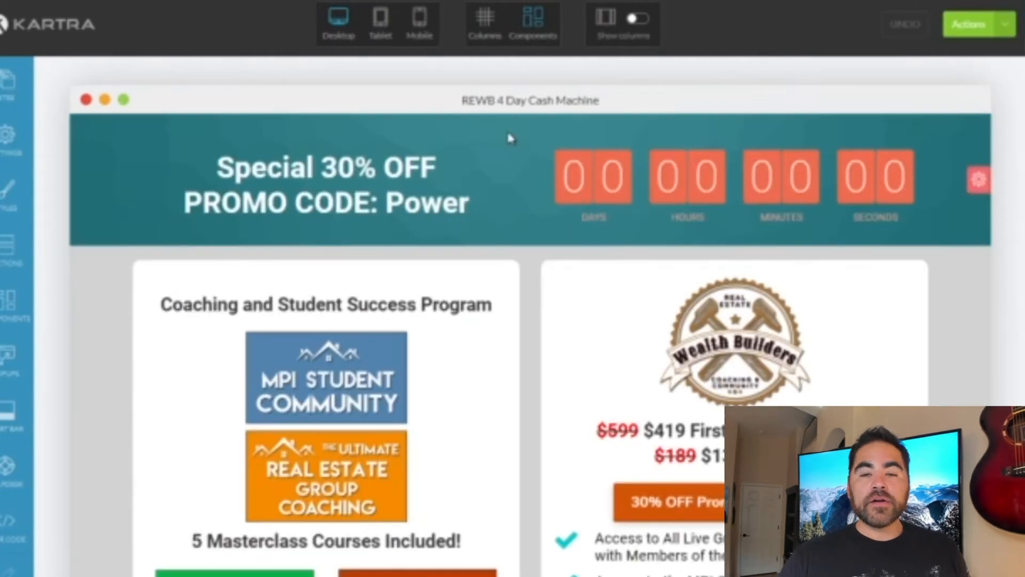
scroll(514, 142, down, 5)
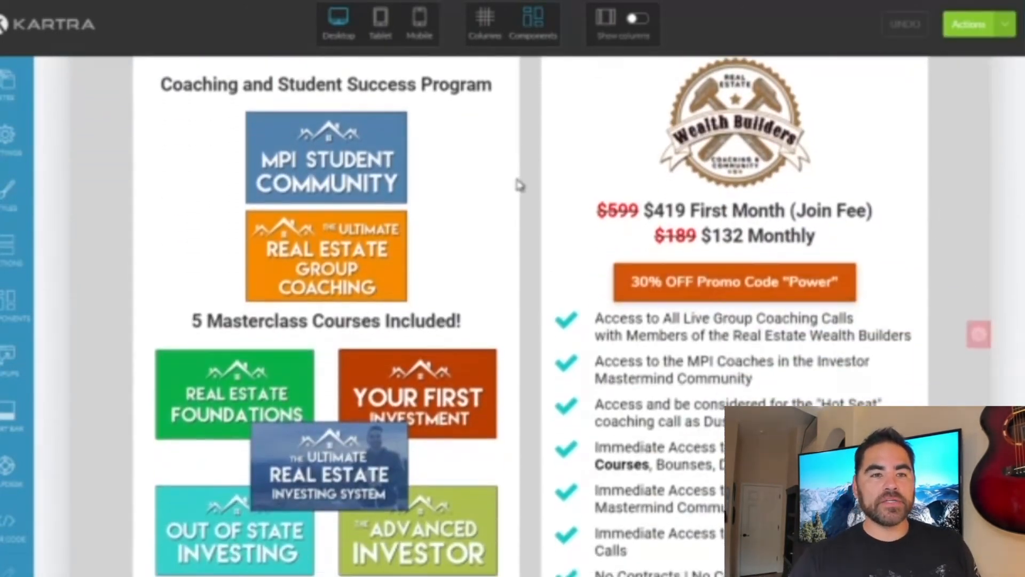
scroll(351, 216, up, 4)
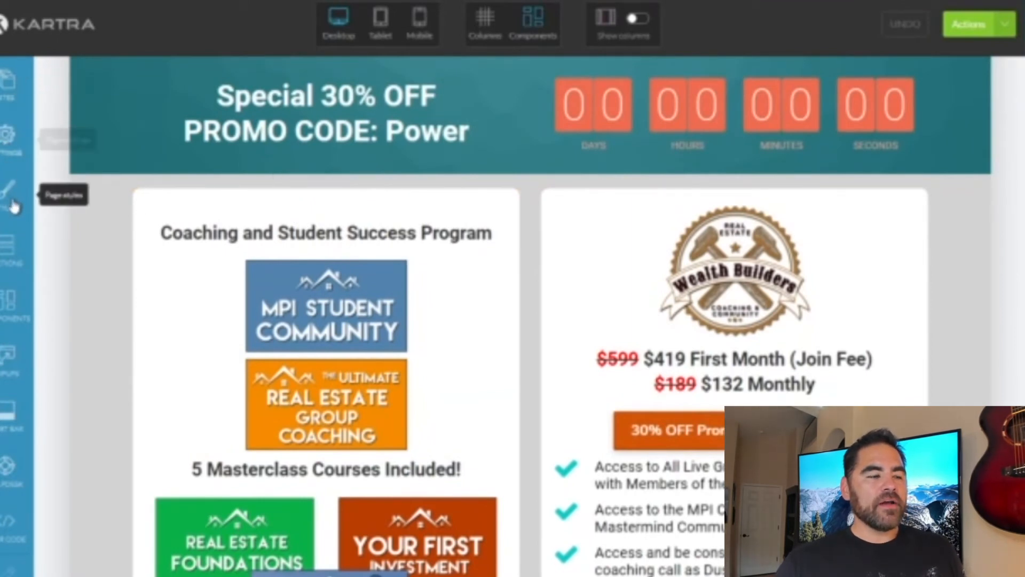
Insert the white Double Your Traffic in 30 Days! block from the Call To Action templates directly below the promo code banner.
click(5, 263)
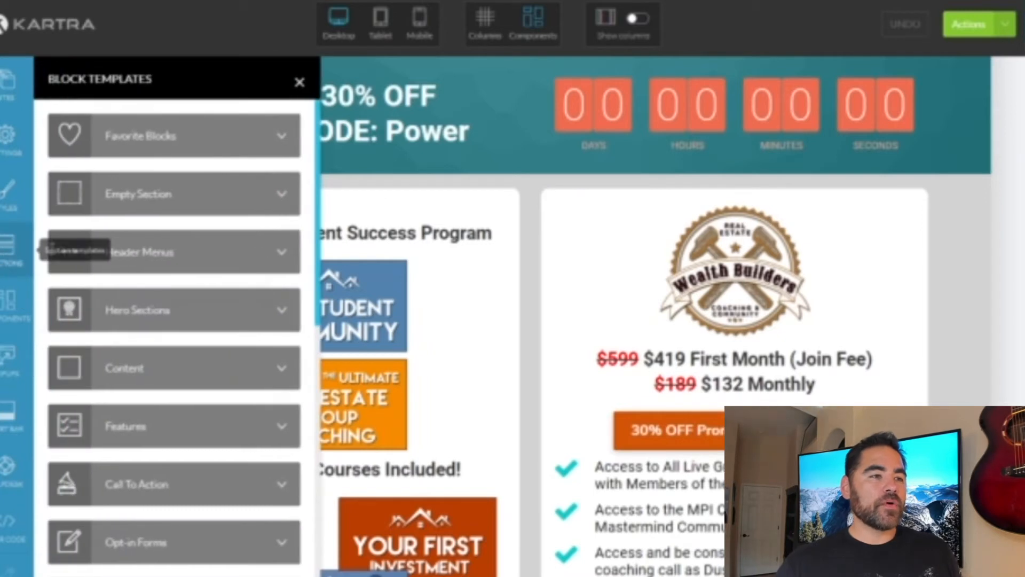
scroll(160, 256, down, 3)
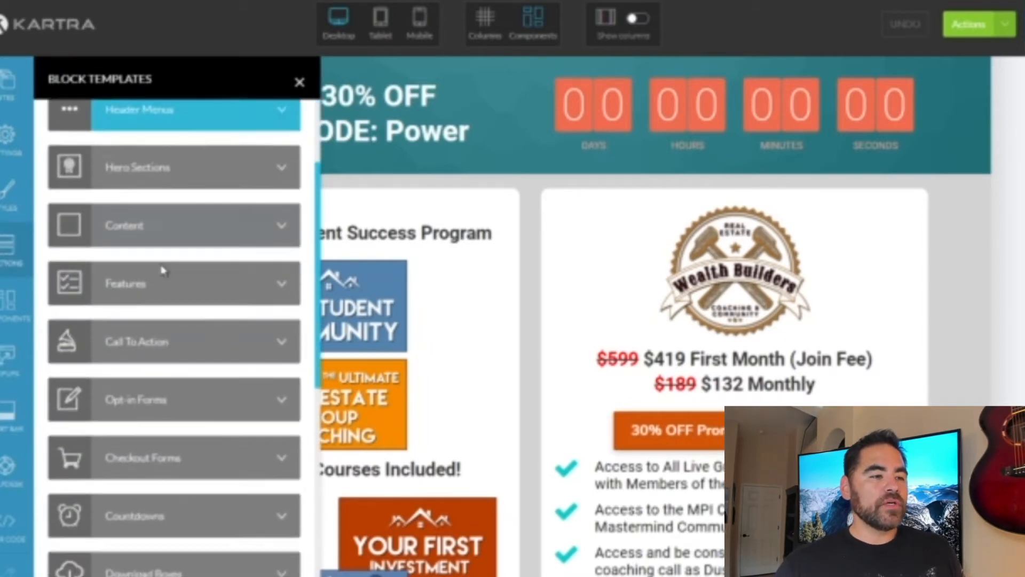
click(137, 344)
scroll(160, 267, down, 3)
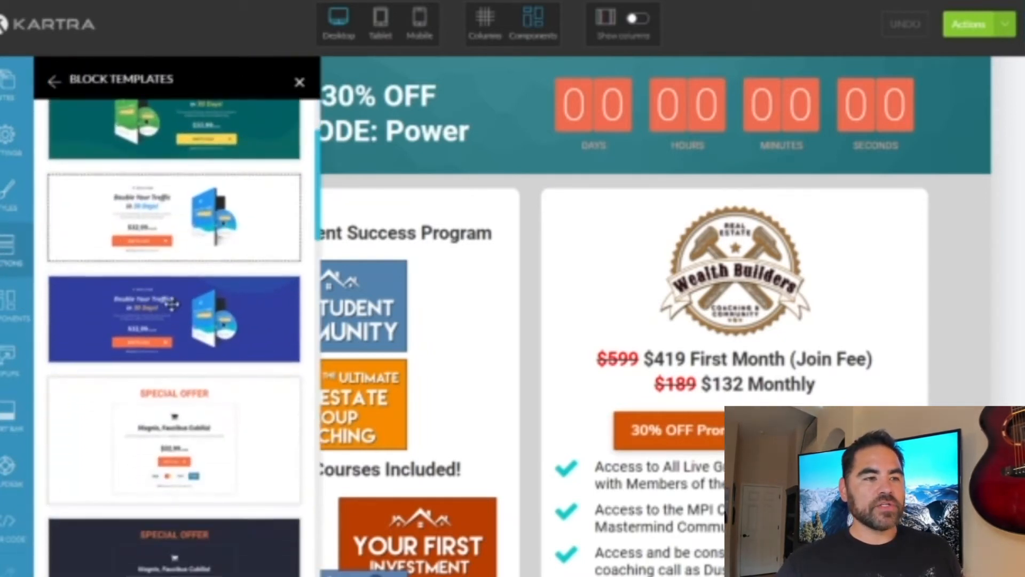
drag(170, 235, 582, 238)
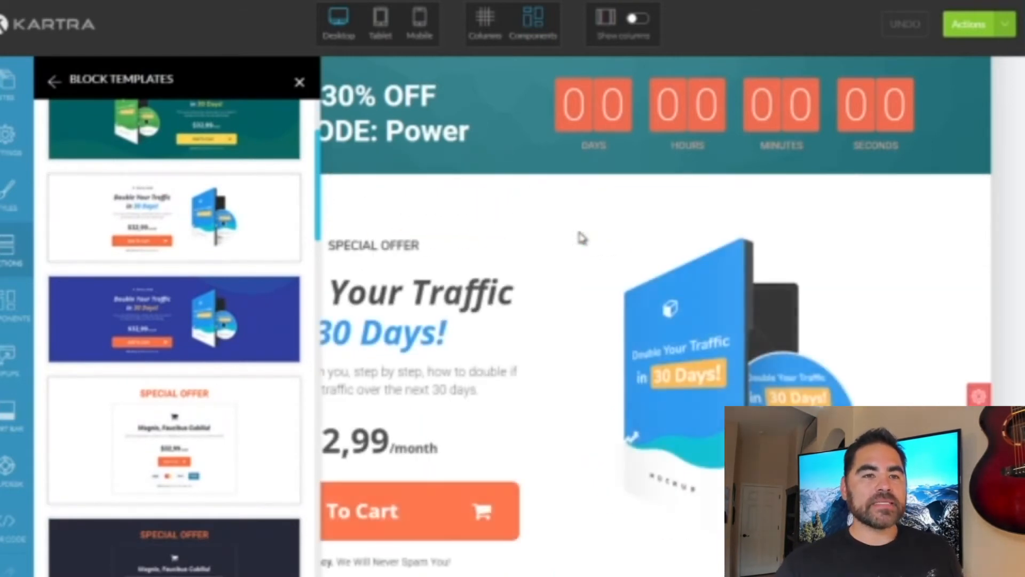
click(297, 83)
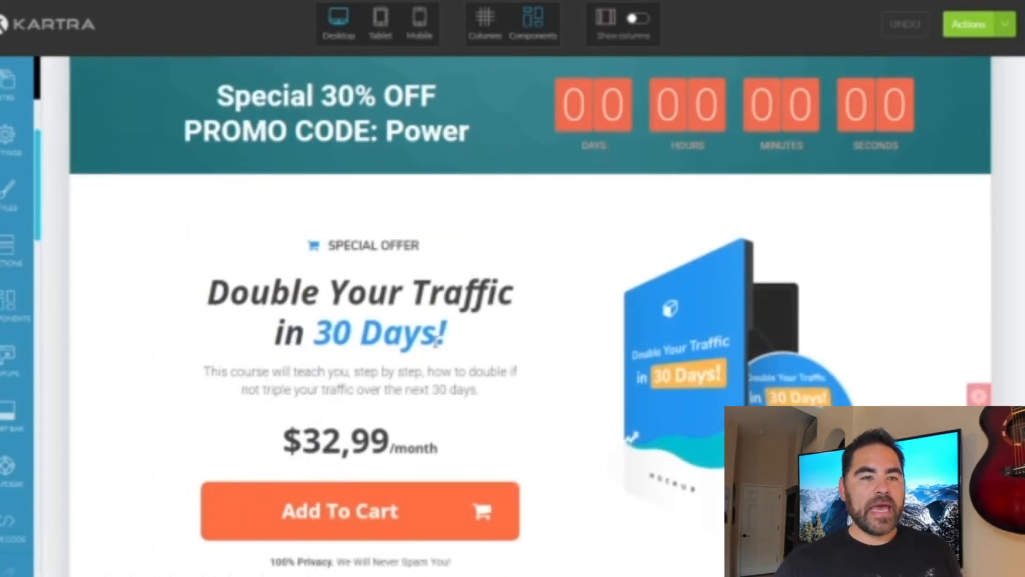
Replace the new section's product mockup with the 4th of July Freedom Sale image from the image library.
scroll(427, 331, down, 3)
mouse_move(703, 219)
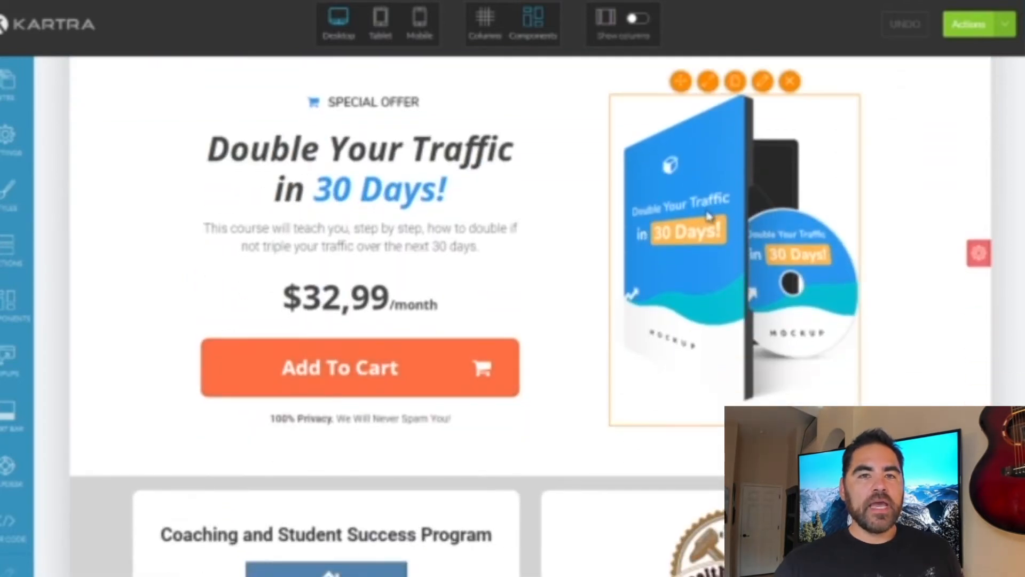
click(768, 82)
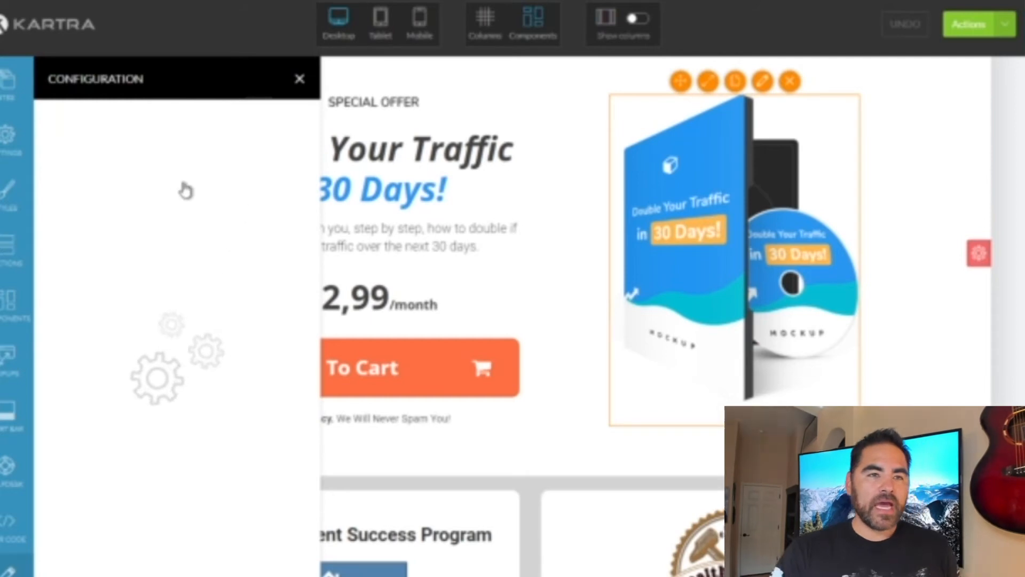
click(161, 176)
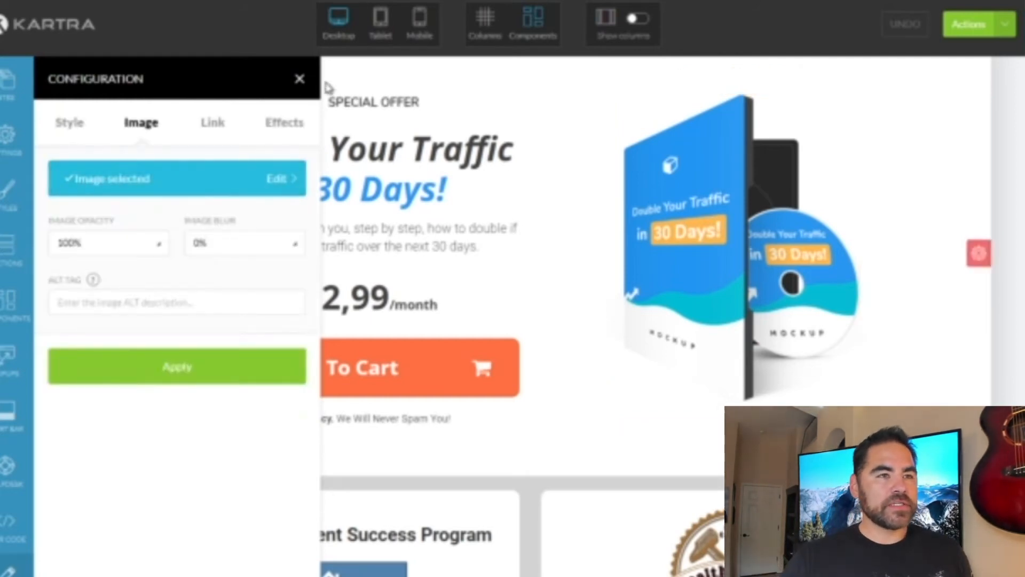
click(260, 182)
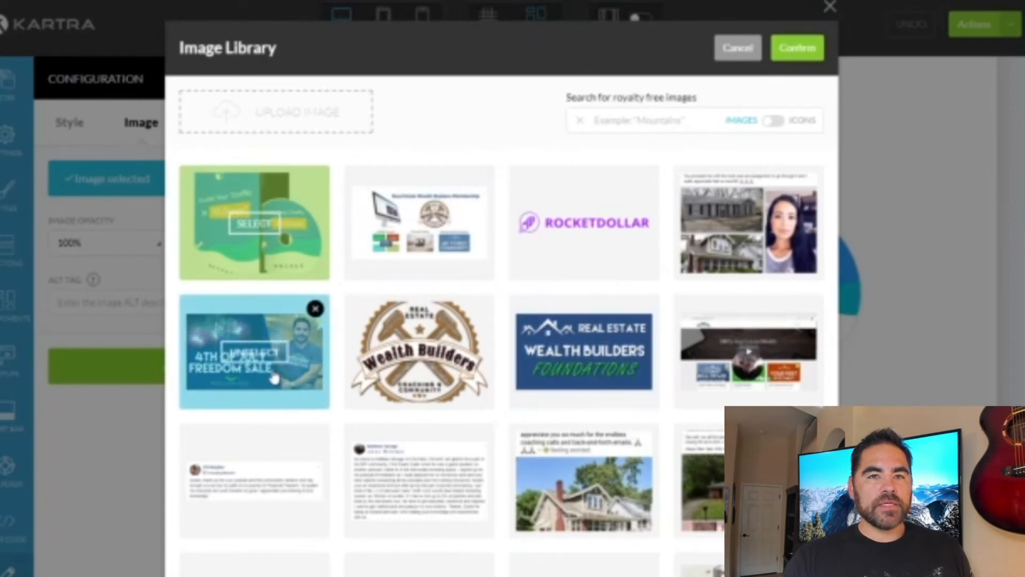
click(270, 384)
click(822, 43)
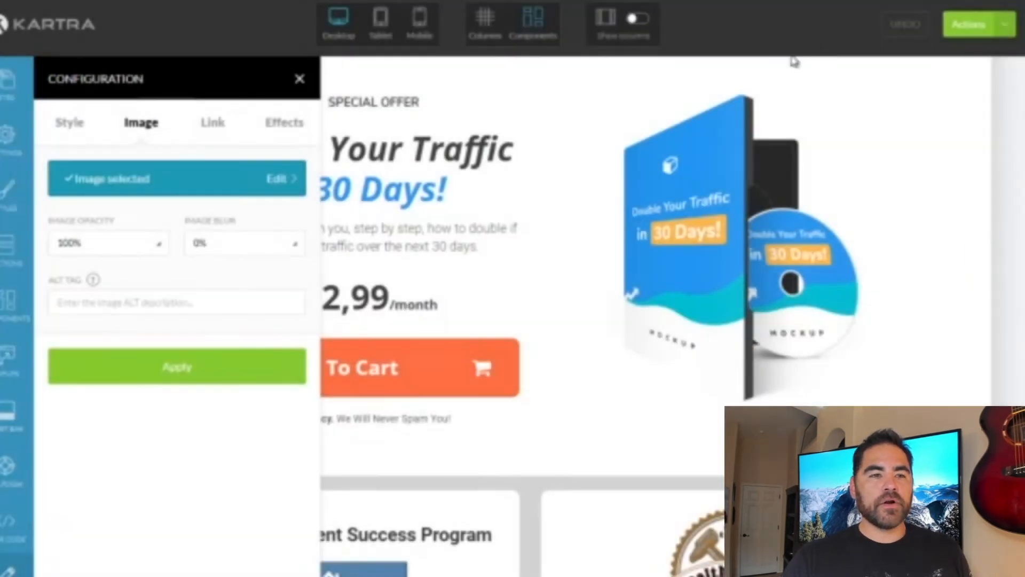
click(223, 361)
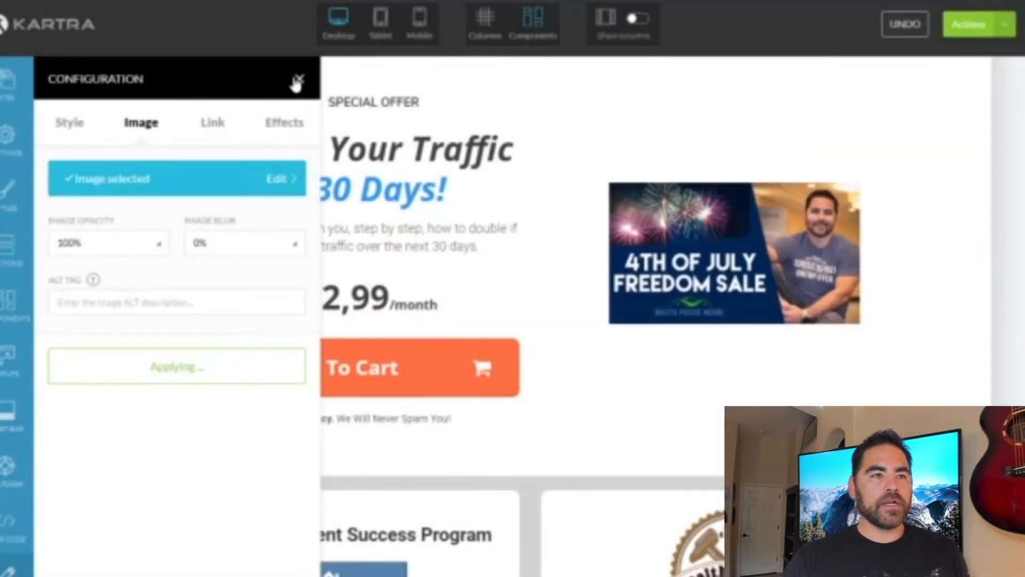
click(298, 80)
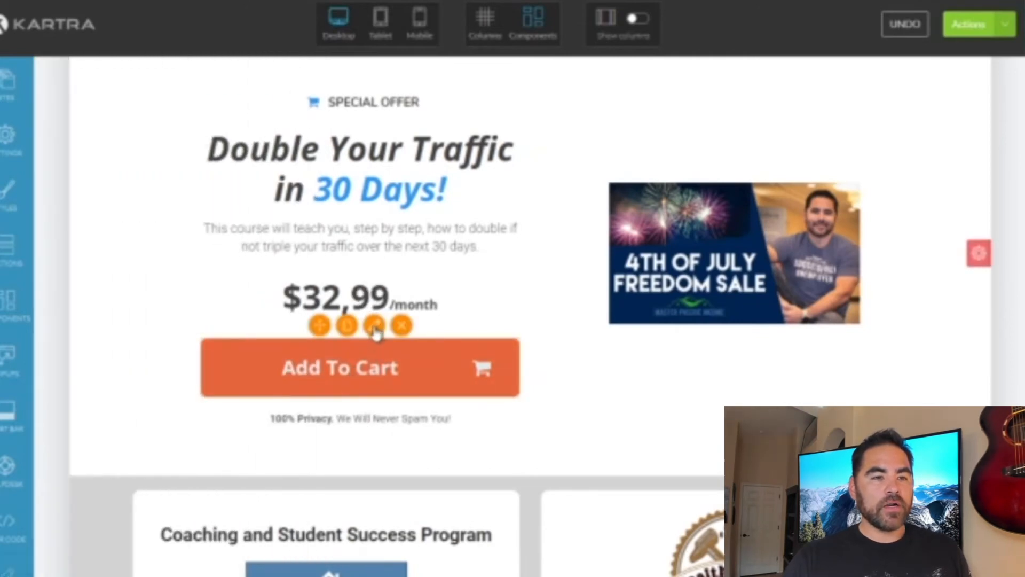
Link the Add To Cart button to a product checkout popup using the Real Estate Wealth Builders product funnel.
click(374, 326)
scroll(175, 403, down, 2)
scroll(174, 404, up, 2)
click(230, 122)
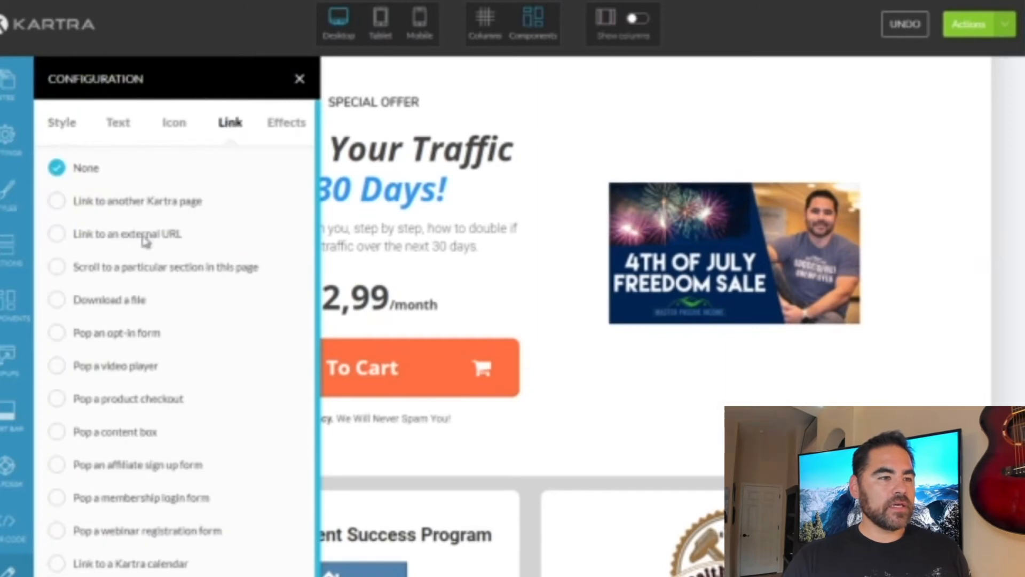
scroll(98, 454, down, 1)
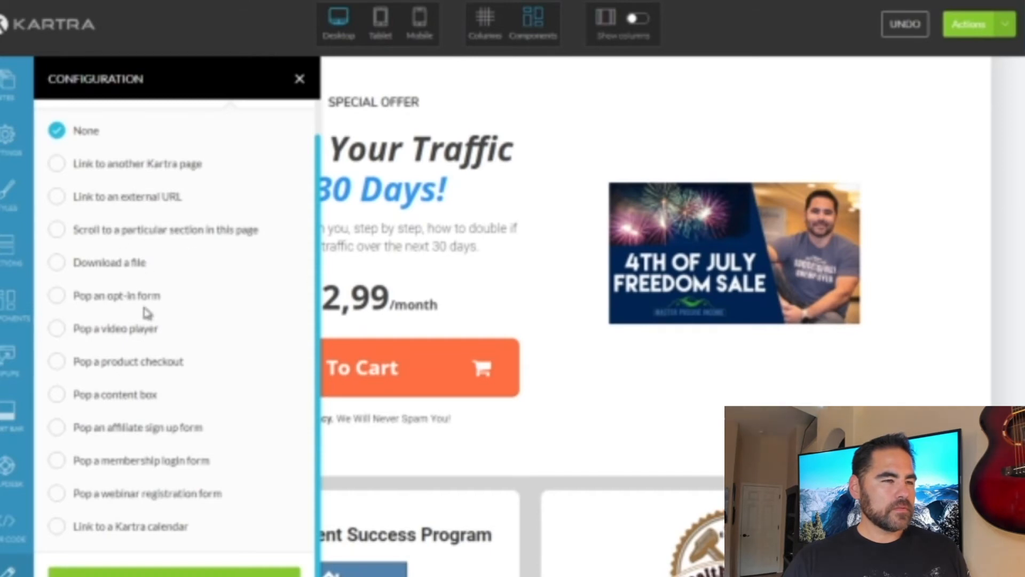
scroll(214, 464, down, 5)
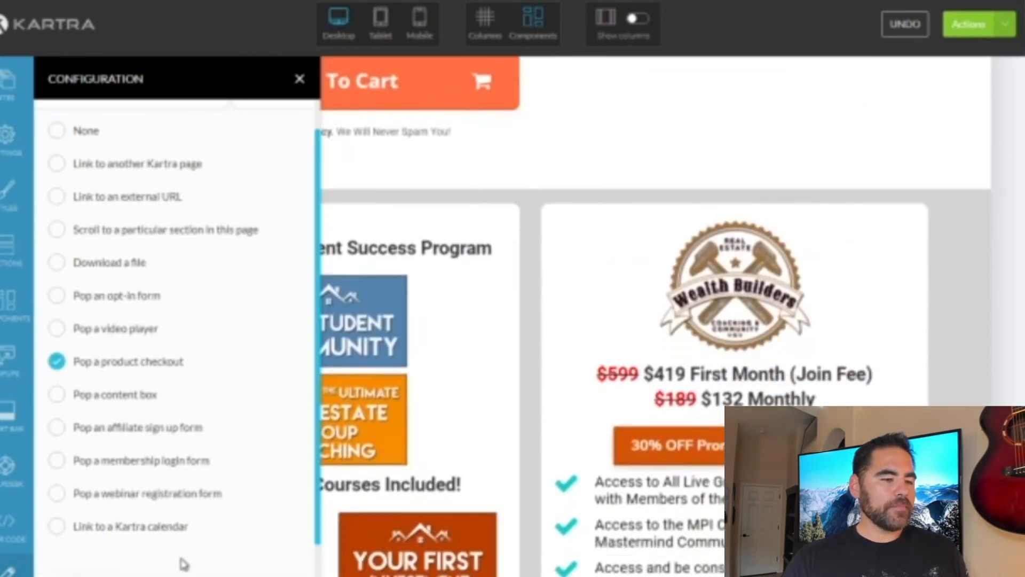
scroll(183, 496, down, 2)
click(178, 507)
scroll(178, 524, down, 3)
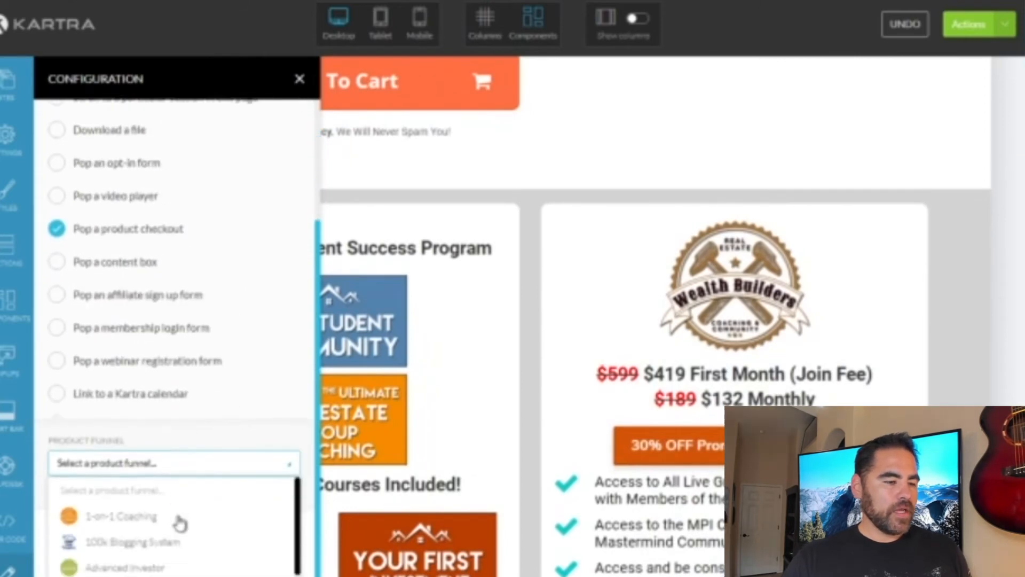
scroll(128, 529, down, 3)
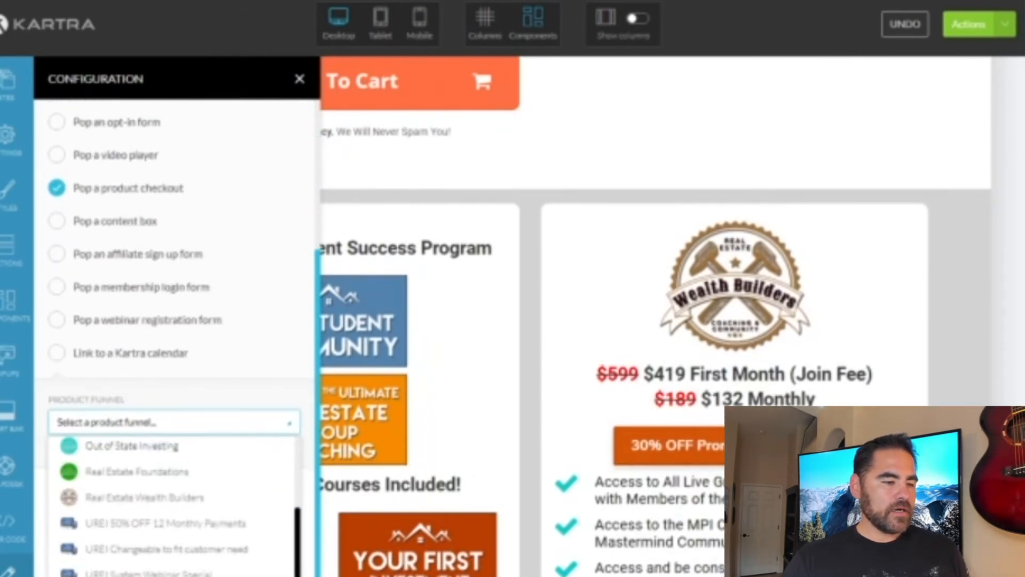
click(121, 487)
Set the button's product to Real Estate Wealth Builders at Price point 4 with the default Kartra checkout page, and apply the link.
scroll(184, 524, down, 5)
click(140, 521)
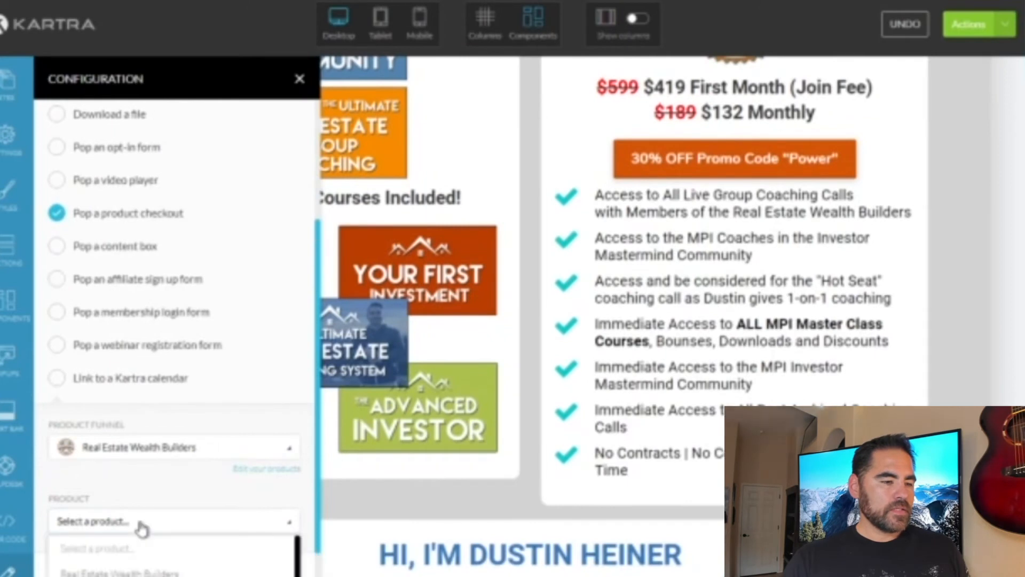
scroll(128, 573, down, 1)
click(119, 549)
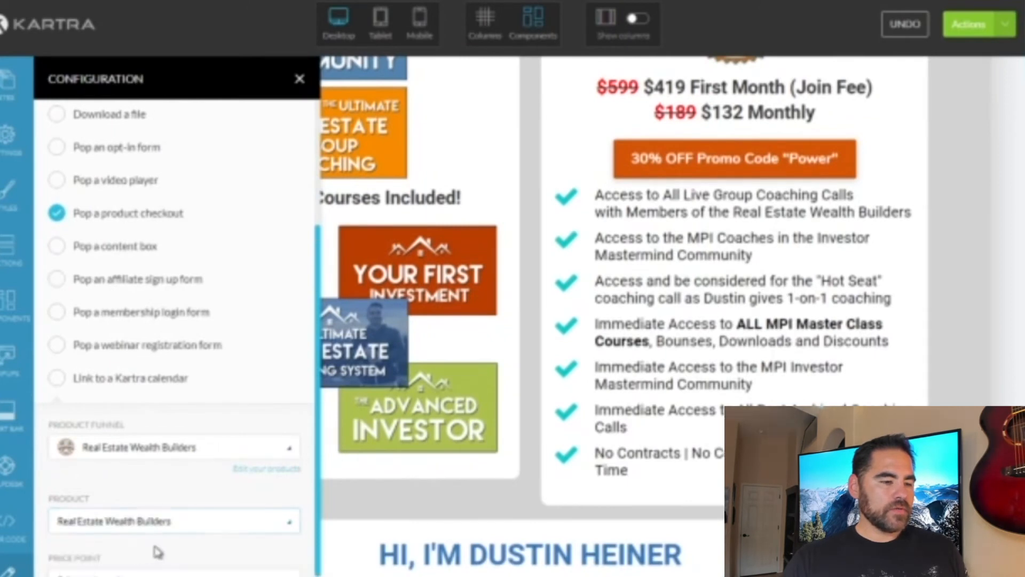
scroll(168, 573, down, 2)
click(163, 526)
click(139, 573)
scroll(160, 555, down, 2)
click(174, 504)
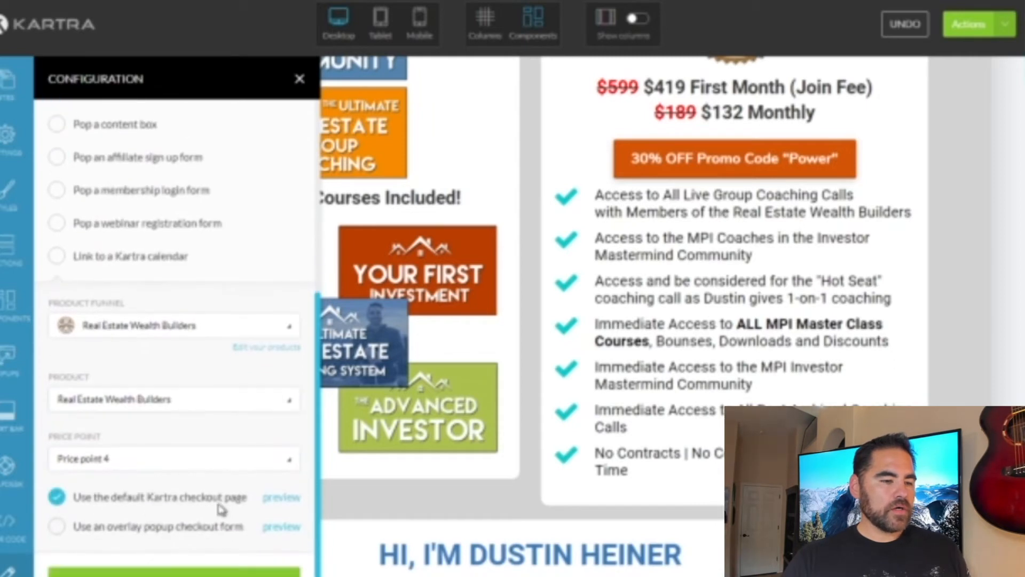
click(279, 501)
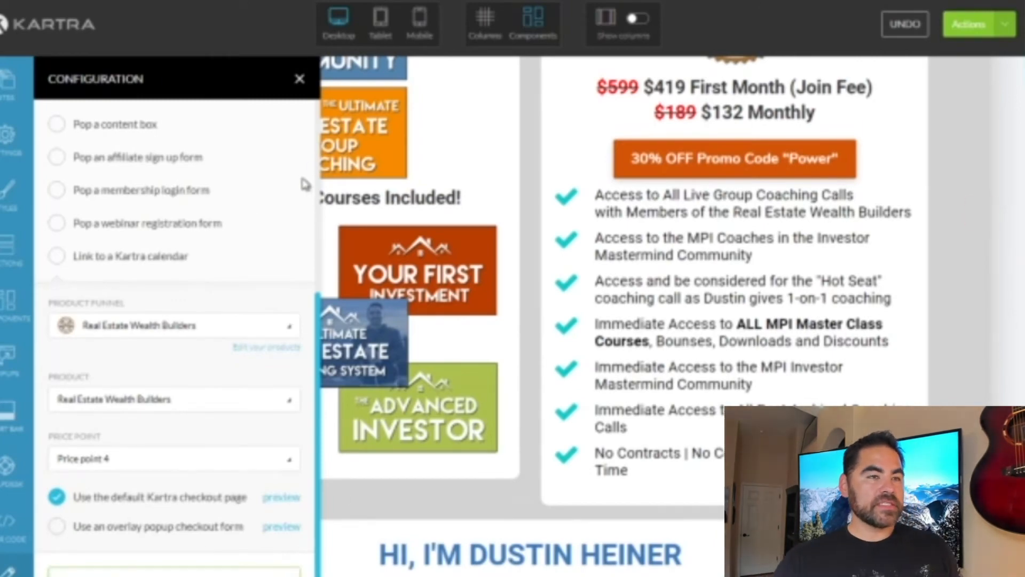
click(300, 80)
Publish the edited page live and test the Add To Cart button on the published page.
scroll(534, 340, up, 8)
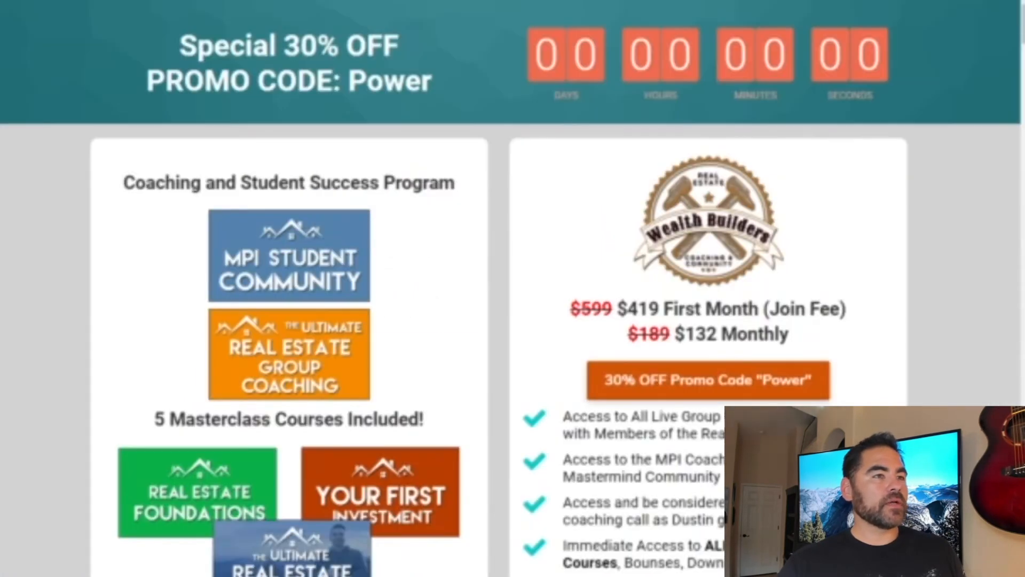
key(F5)
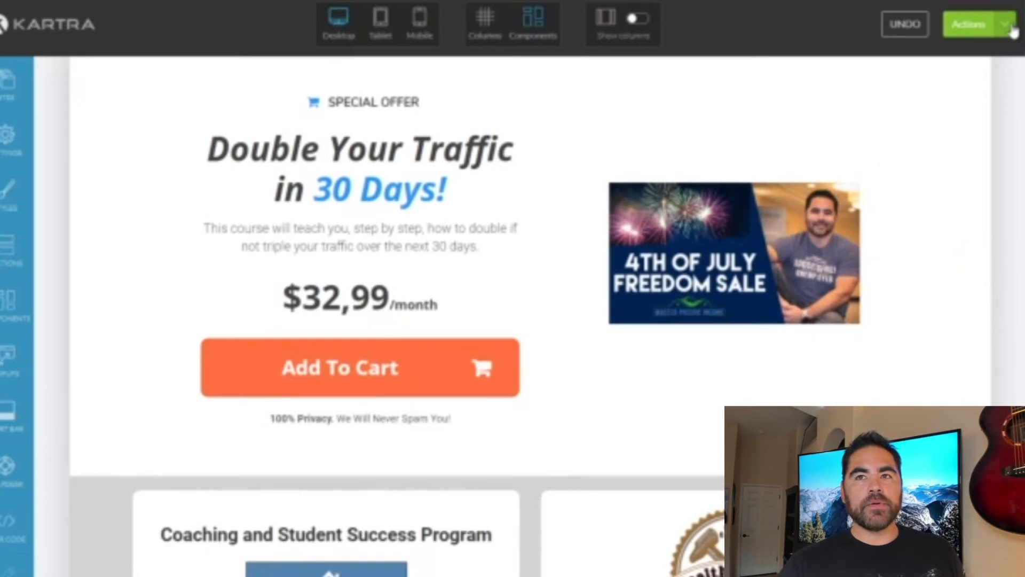
click(1006, 25)
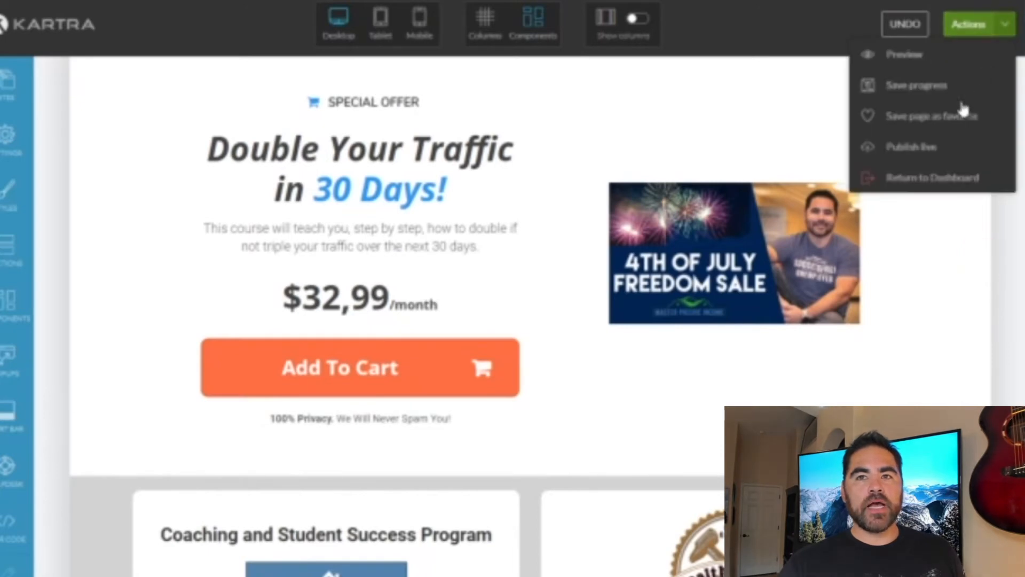
click(926, 147)
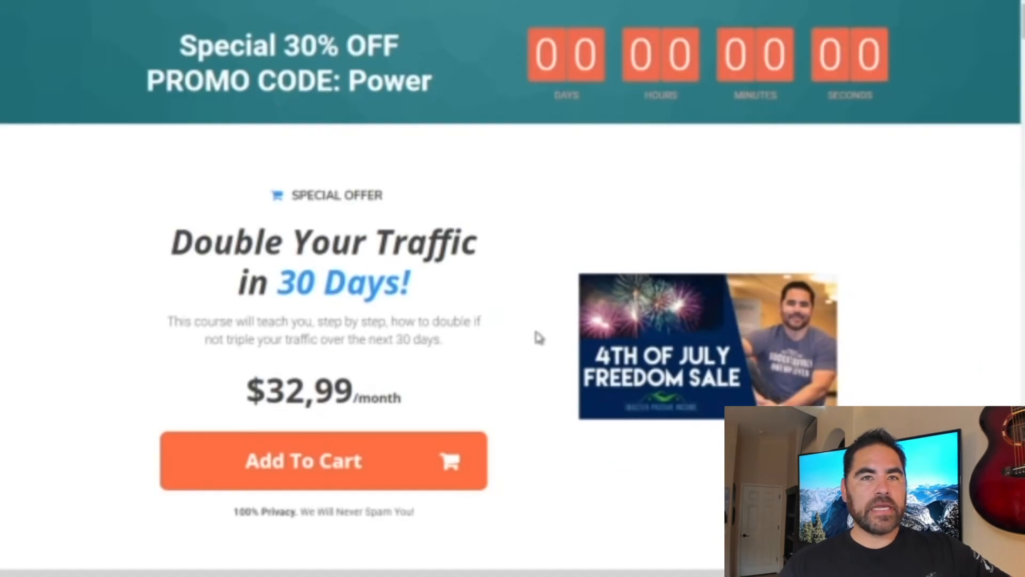
click(335, 478)
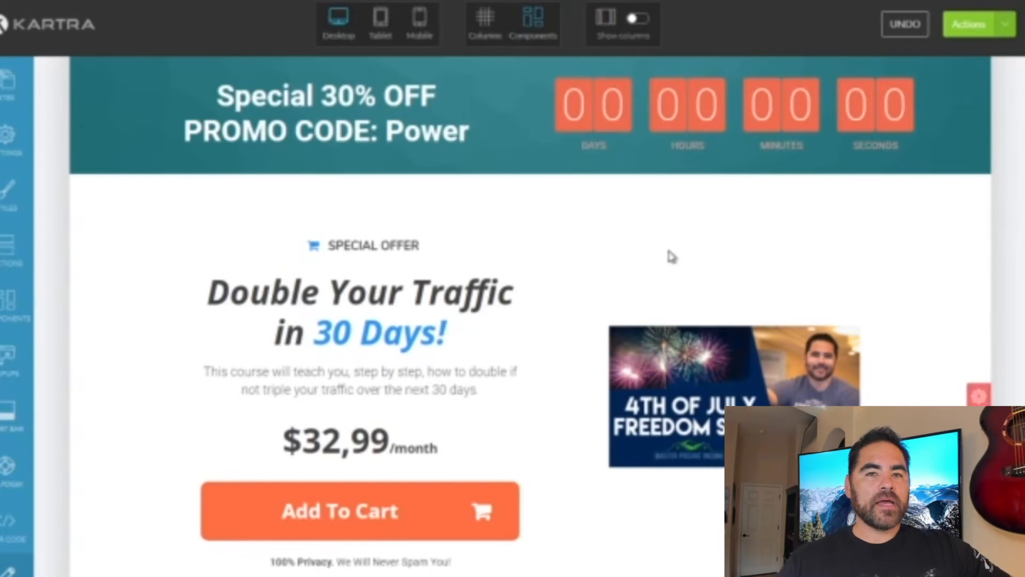
Delete the Double Your Traffic special offer section from the sales page.
mouse_move(981, 396)
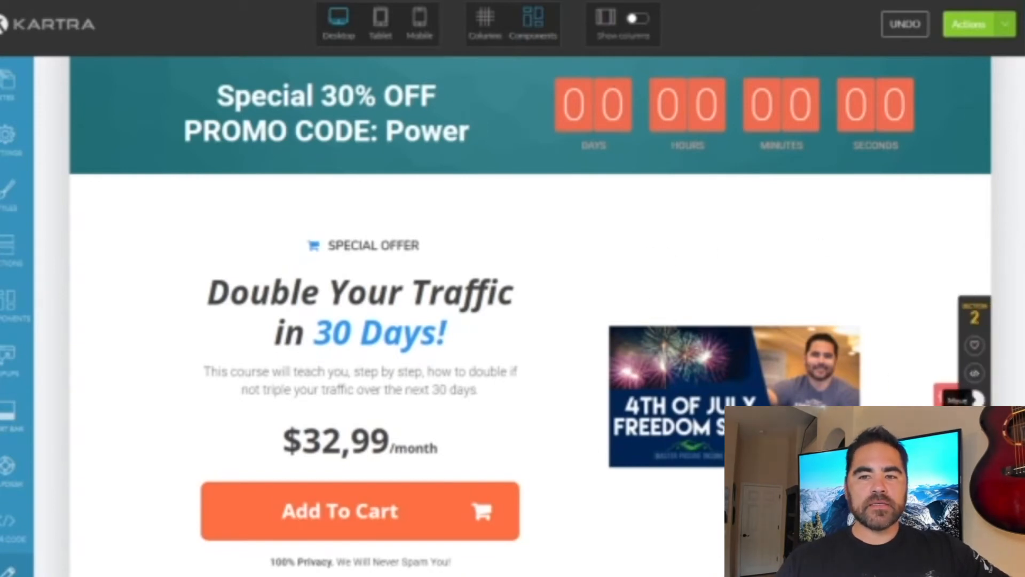
click(975, 481)
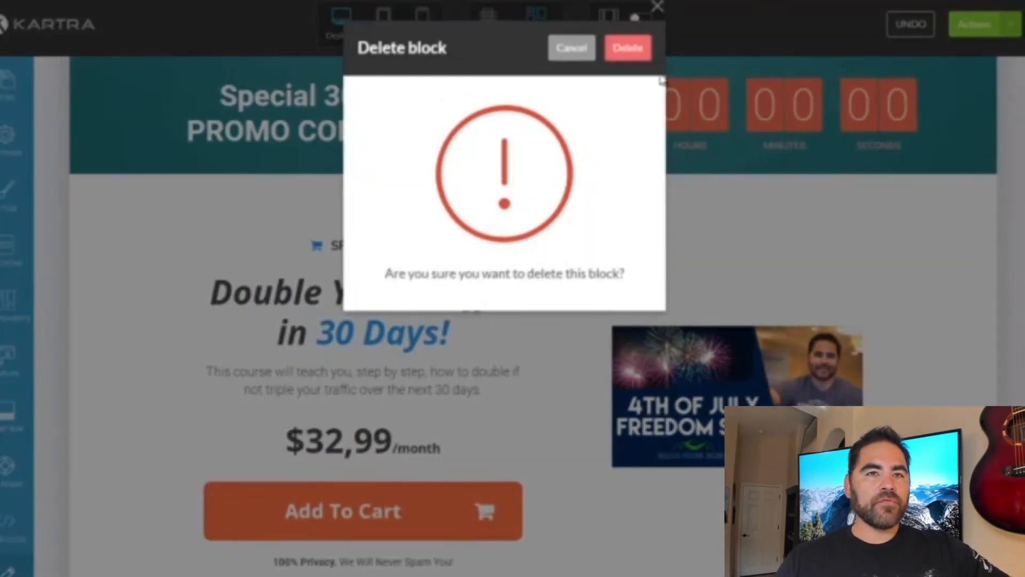
click(635, 54)
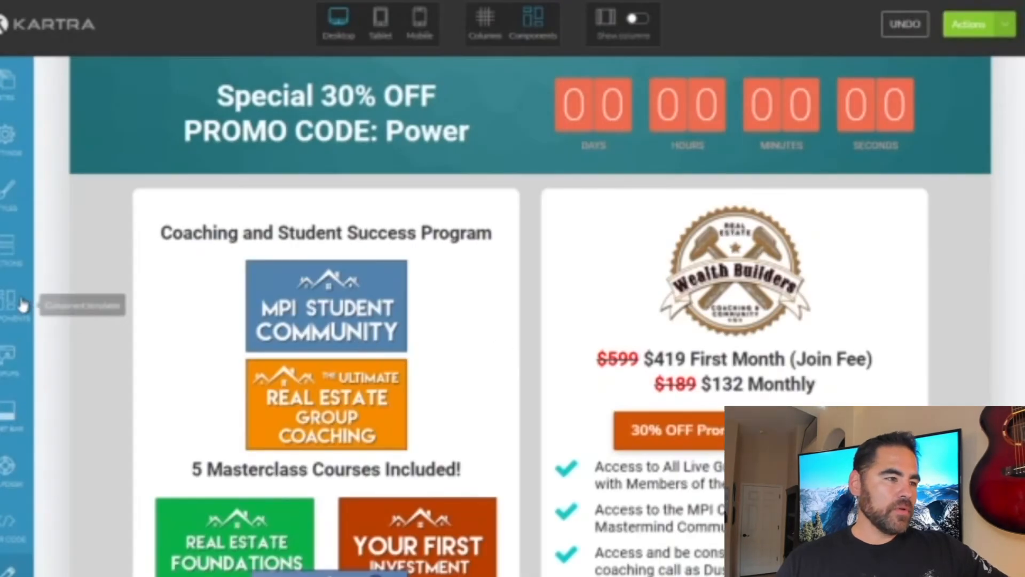
Browse the component templates, checking the mockup composition and accordion designs.
click(12, 303)
click(140, 343)
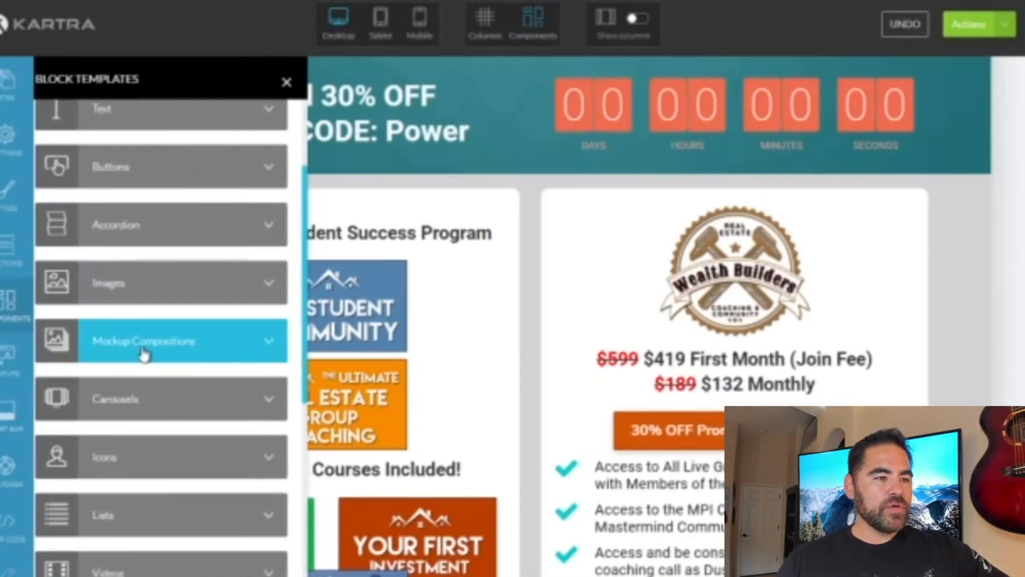
scroll(184, 294, down, 5)
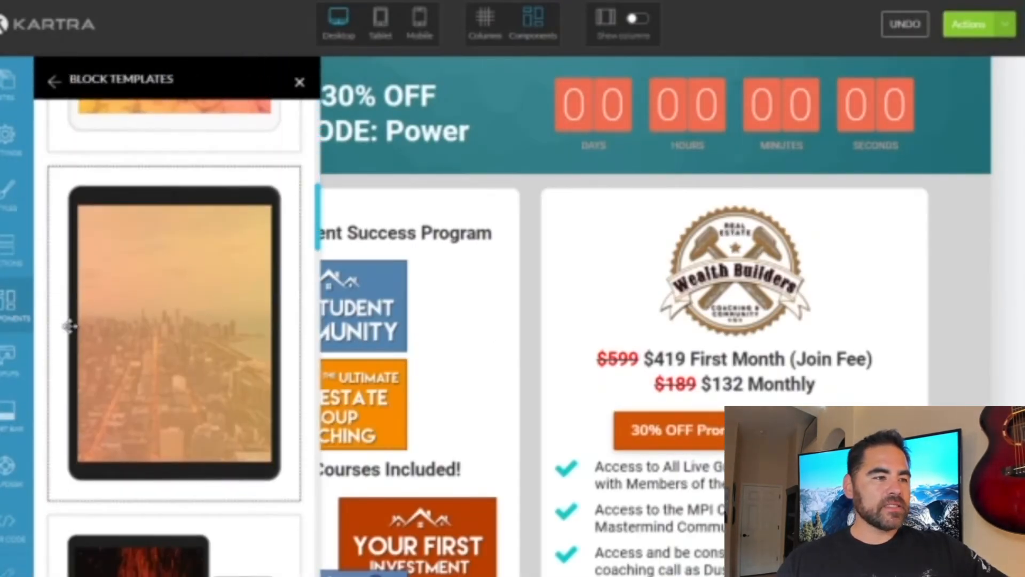
click(9, 315)
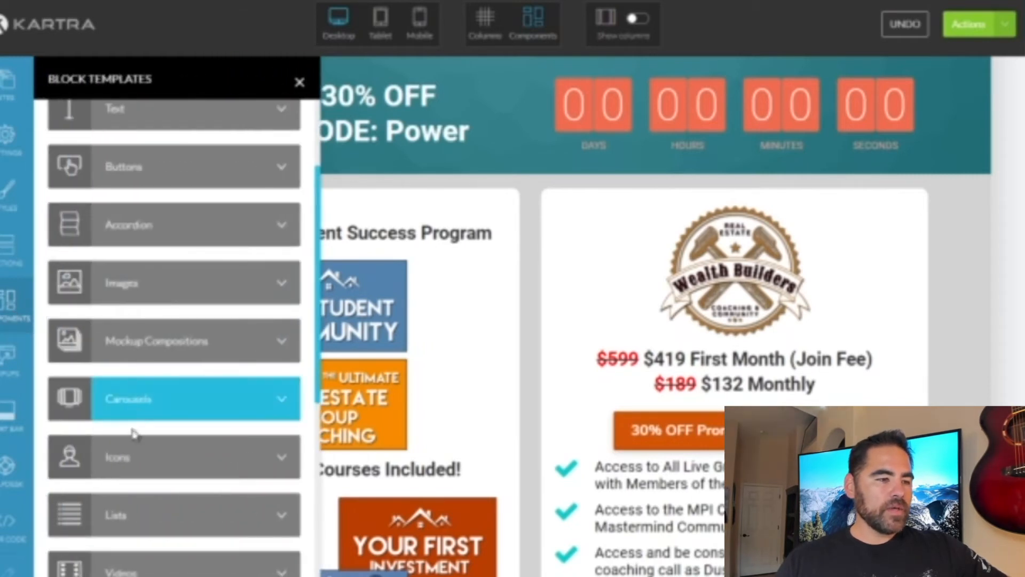
scroll(107, 396, up, 3)
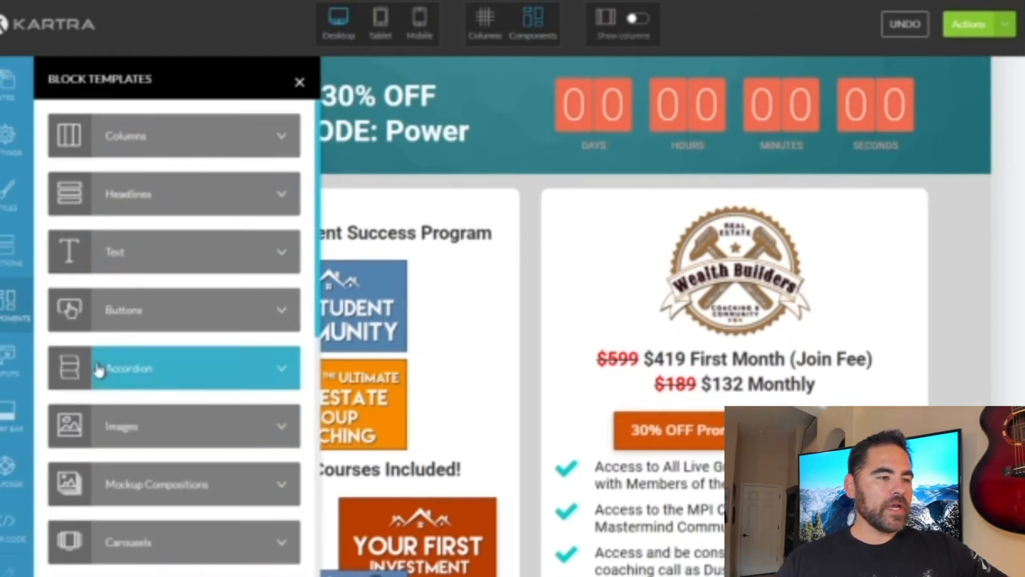
click(94, 368)
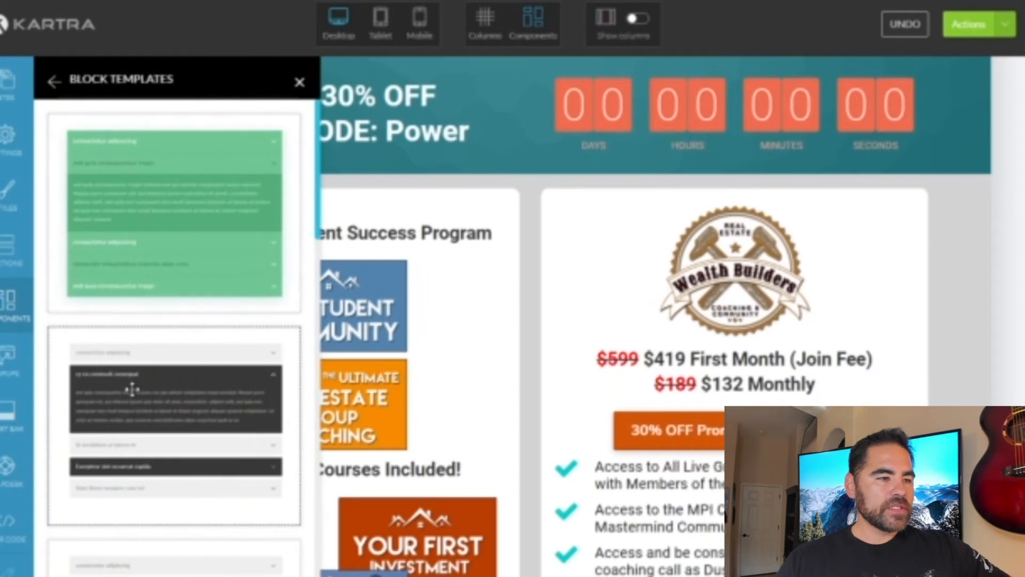
scroll(178, 472, down, 2)
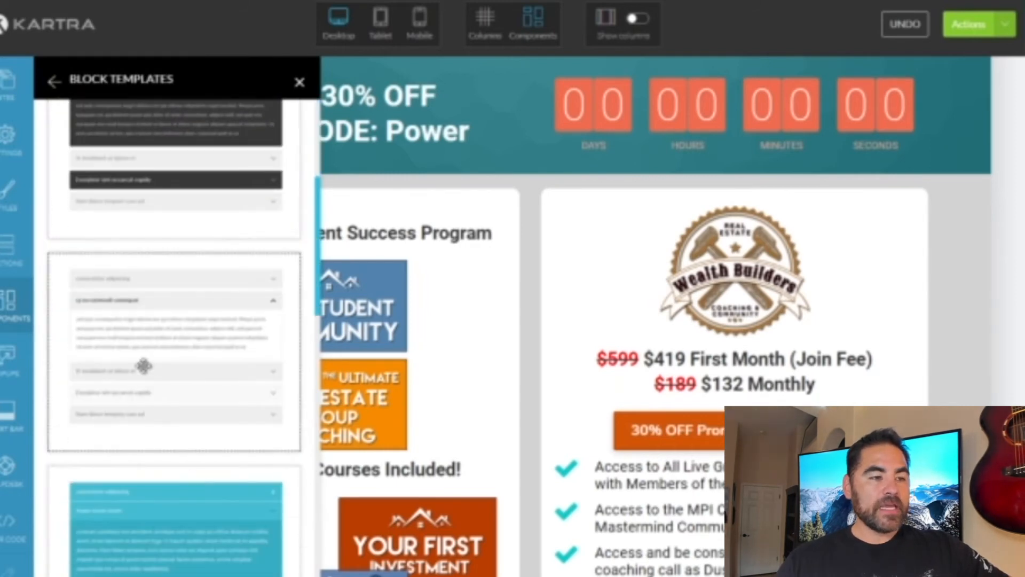
Browse the section templates, looking through the Call To Action designs, and close the template list.
click(11, 261)
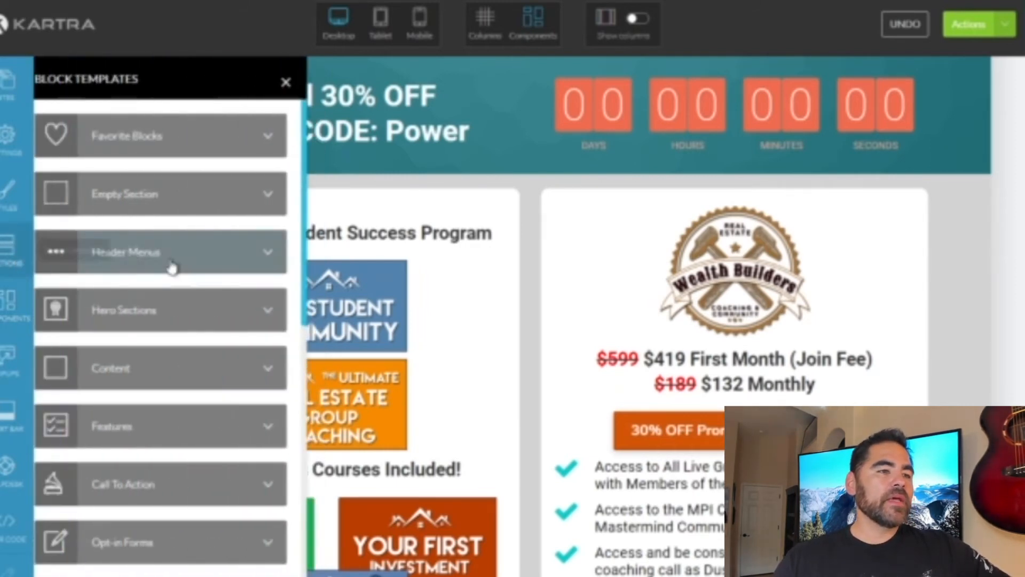
scroll(162, 446, down, 3)
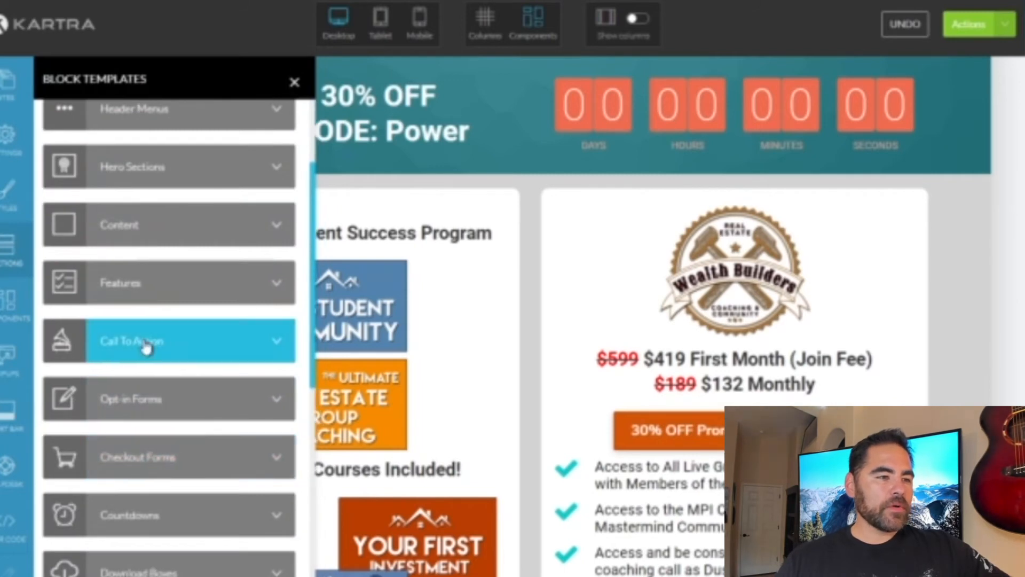
click(143, 342)
scroll(160, 368, down, 6)
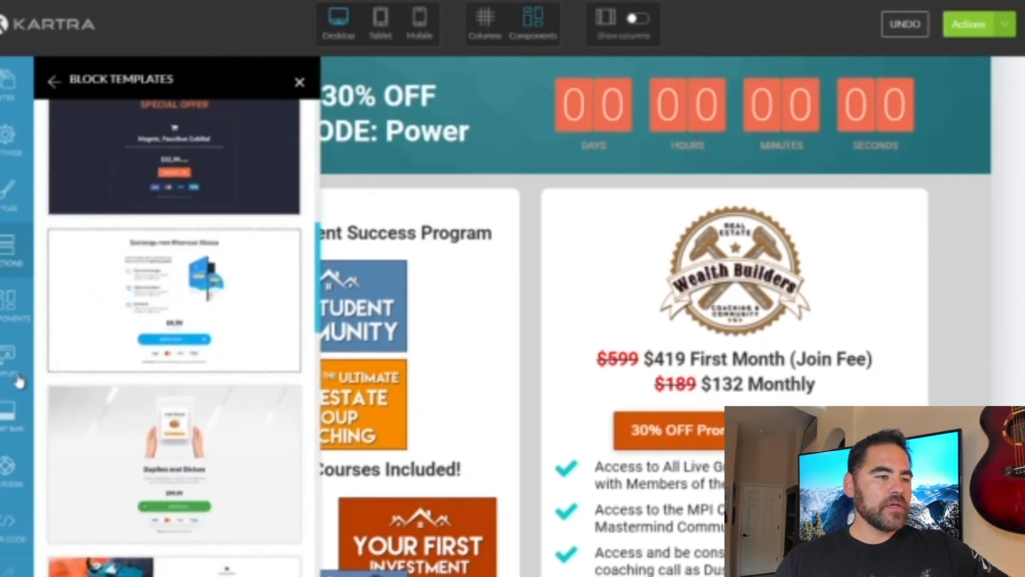
click(10, 246)
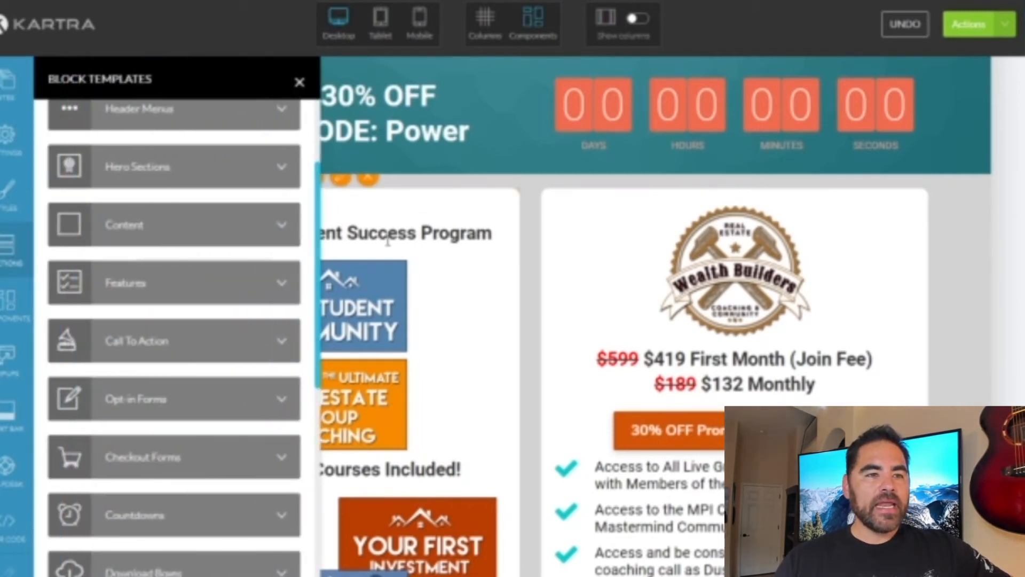
click(297, 85)
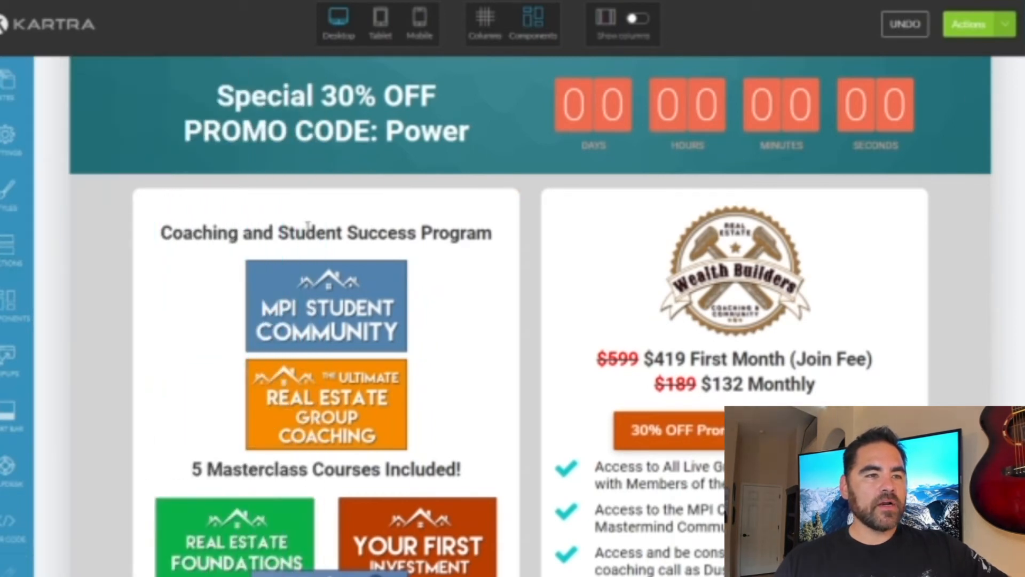
Open the Coaching and Student Success Program heading for text editing.
click(339, 233)
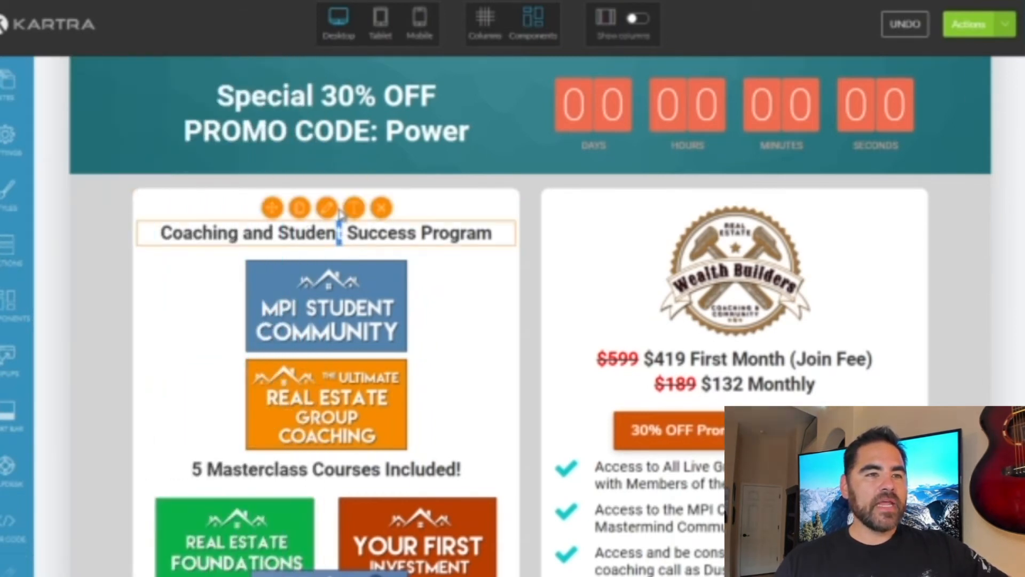
click(356, 209)
drag(277, 233, 275, 233)
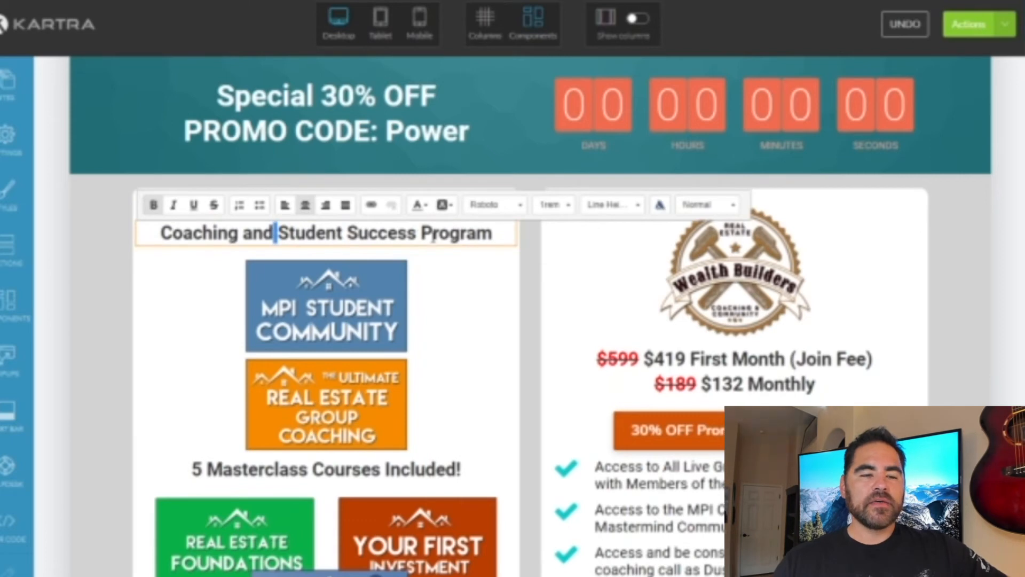
Return from the page editor to the dashboard, confirming the exit, and look over the list of pages.
click(1004, 25)
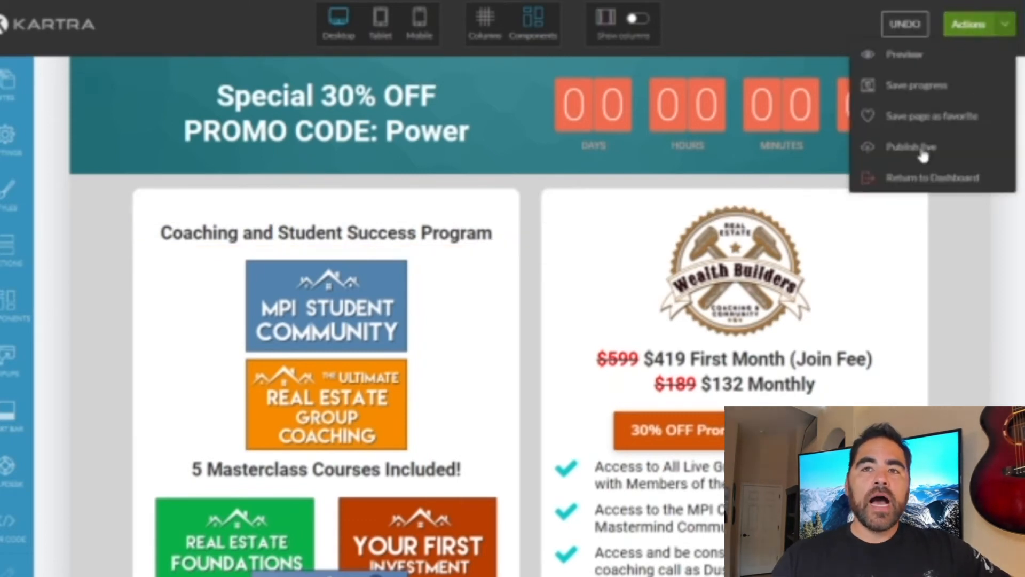
click(918, 148)
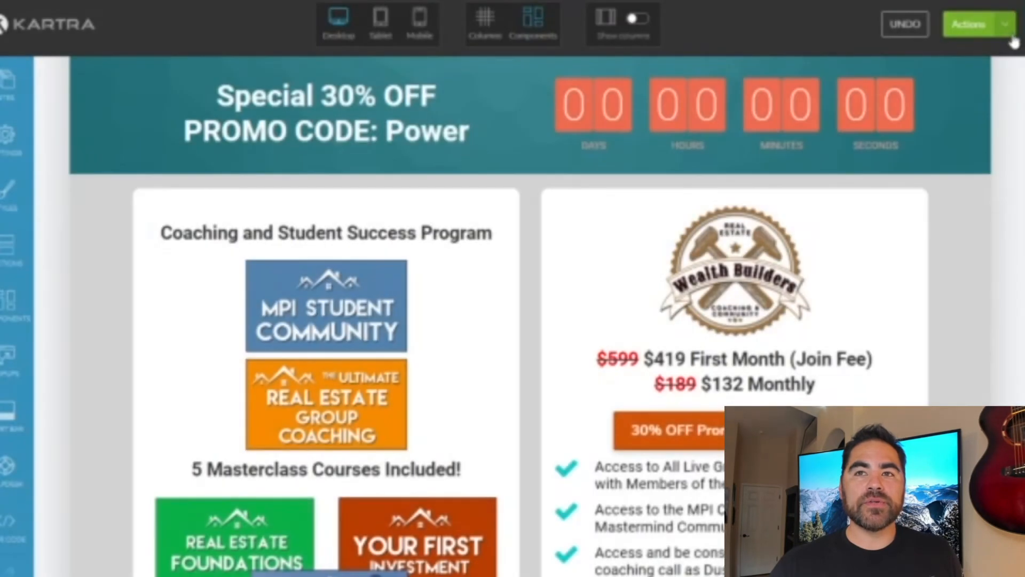
click(979, 24)
click(942, 182)
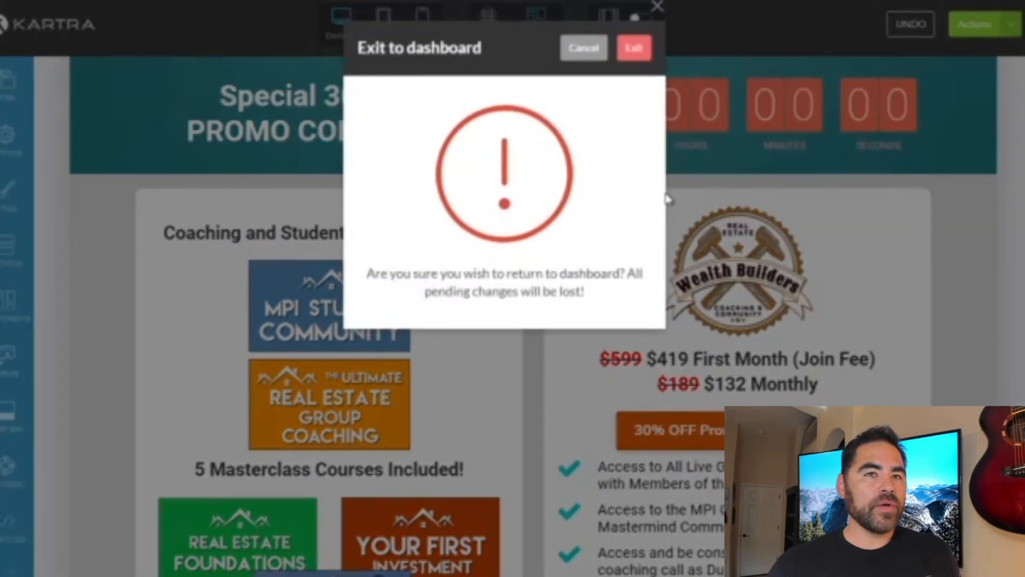
click(643, 53)
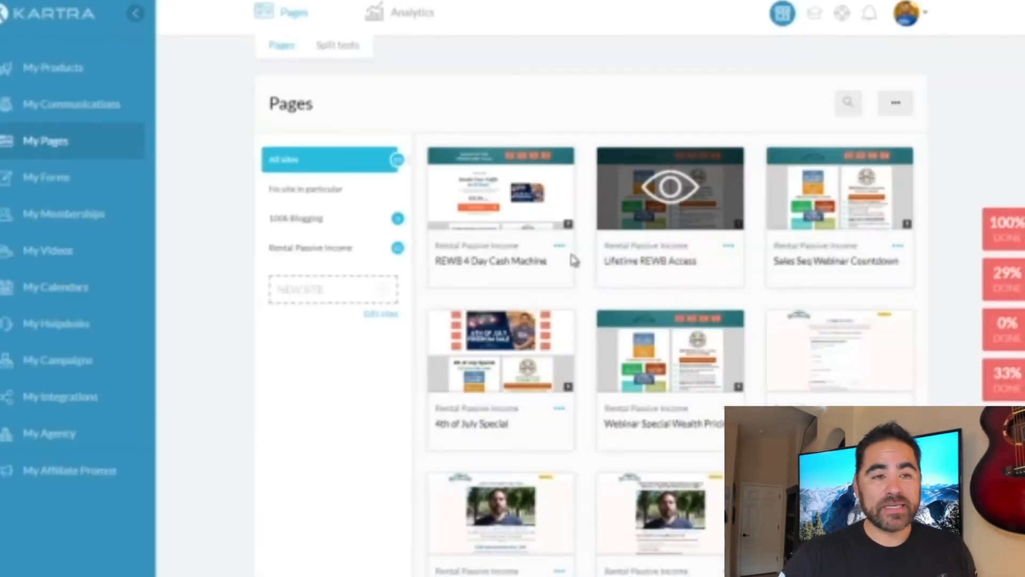
scroll(483, 290, down, 5)
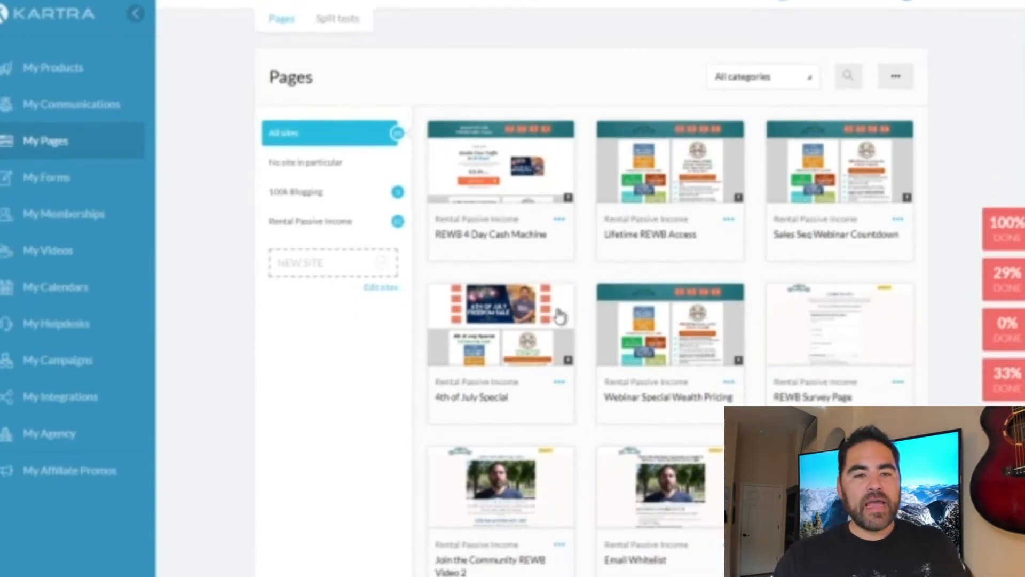
scroll(573, 374, up, 7)
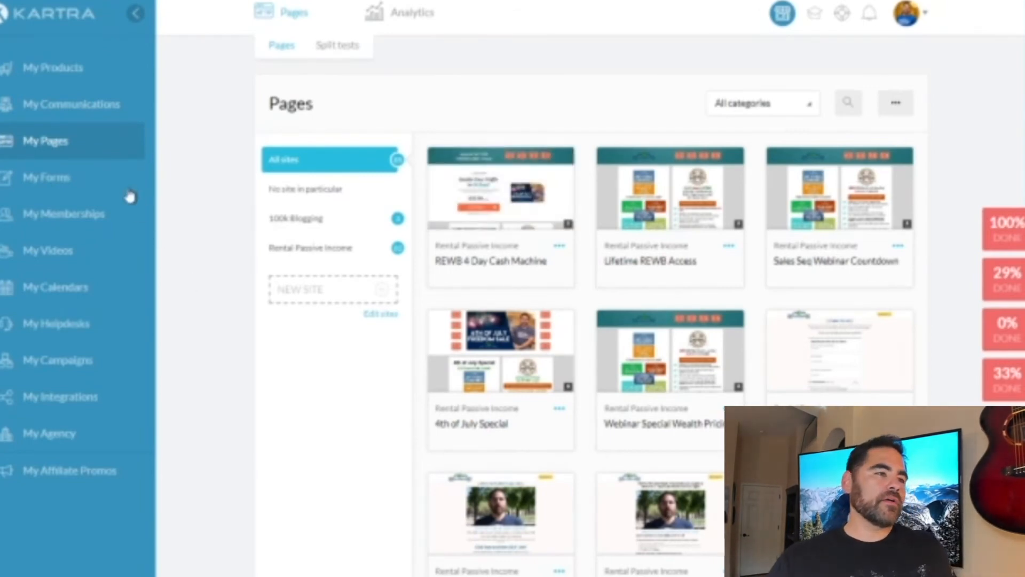
Open the forms list and try the Get the FREE Real Estate Investing Course button on the Master Passive Income website.
click(98, 187)
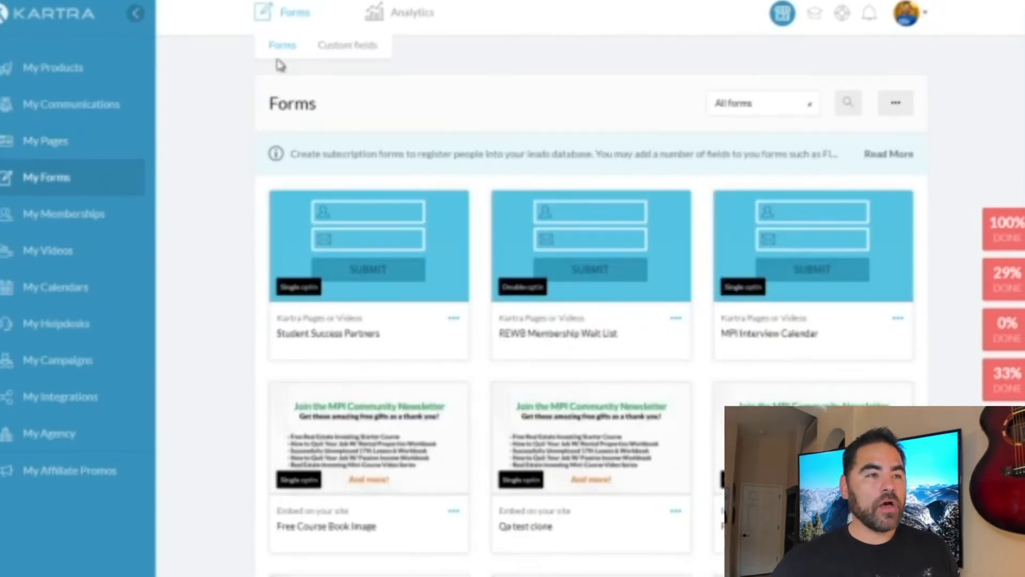
scroll(368, 427, down, 3)
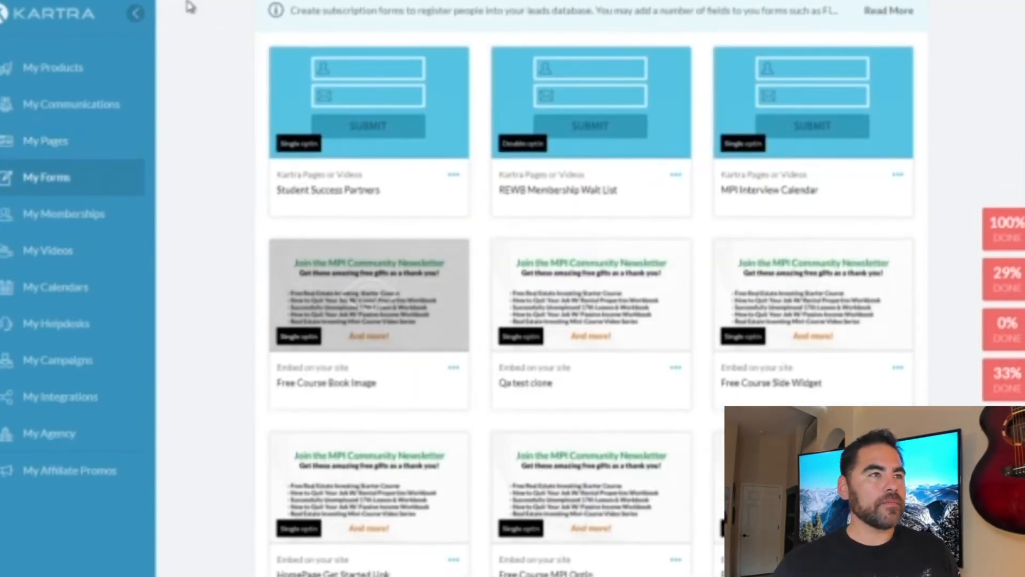
key(ctrl+t)
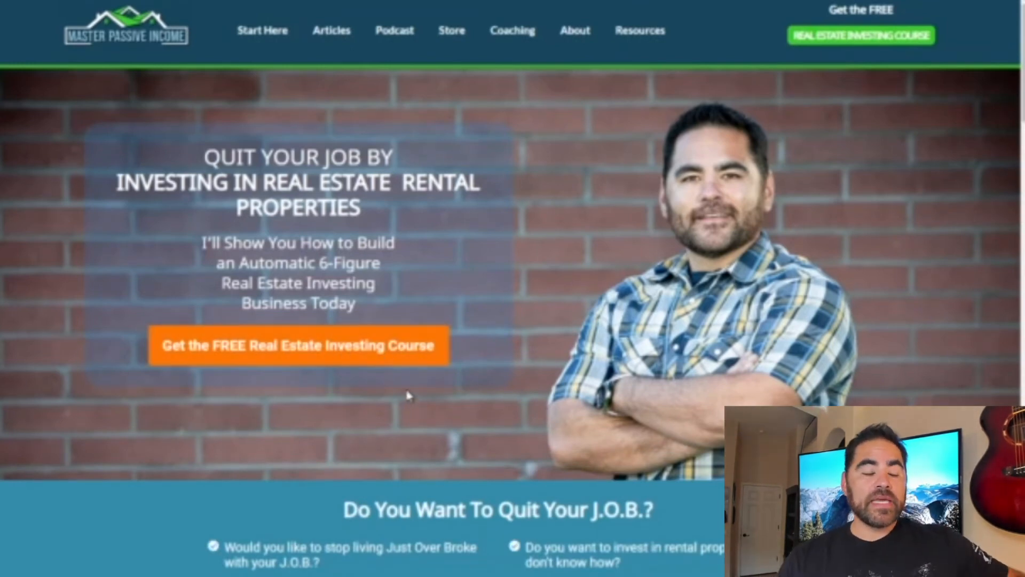
click(373, 351)
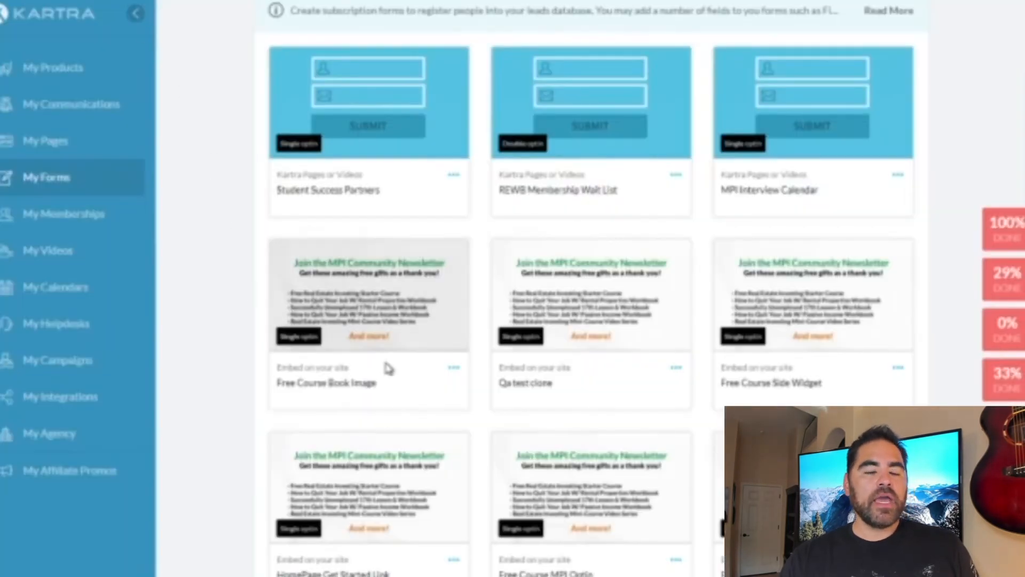
Look through the subscription forms in Kartra, including the embedded newsletter and Kartra page forms.
scroll(521, 400, down, 4)
scroll(539, 412, down, 3)
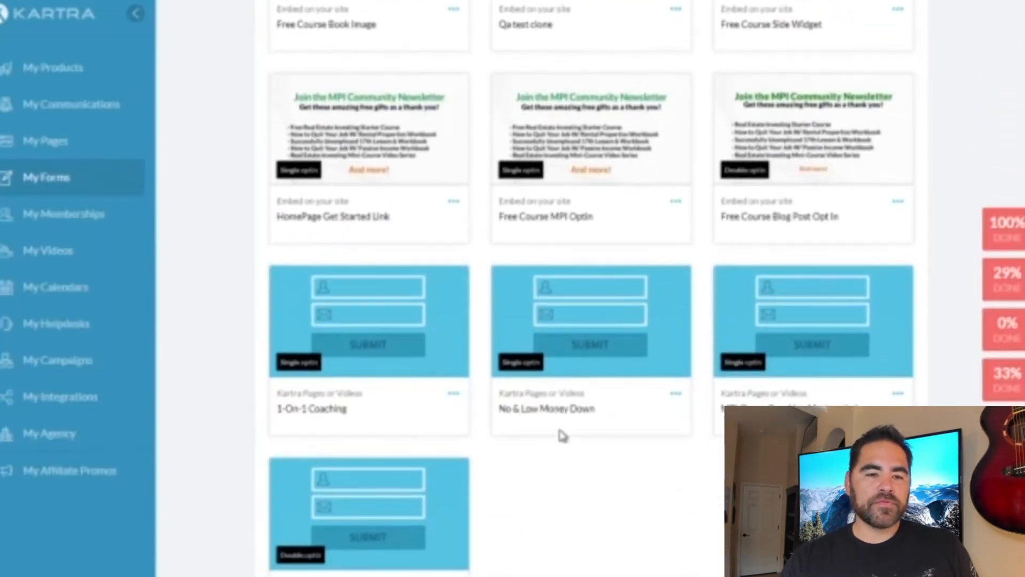
scroll(588, 494, up, 7)
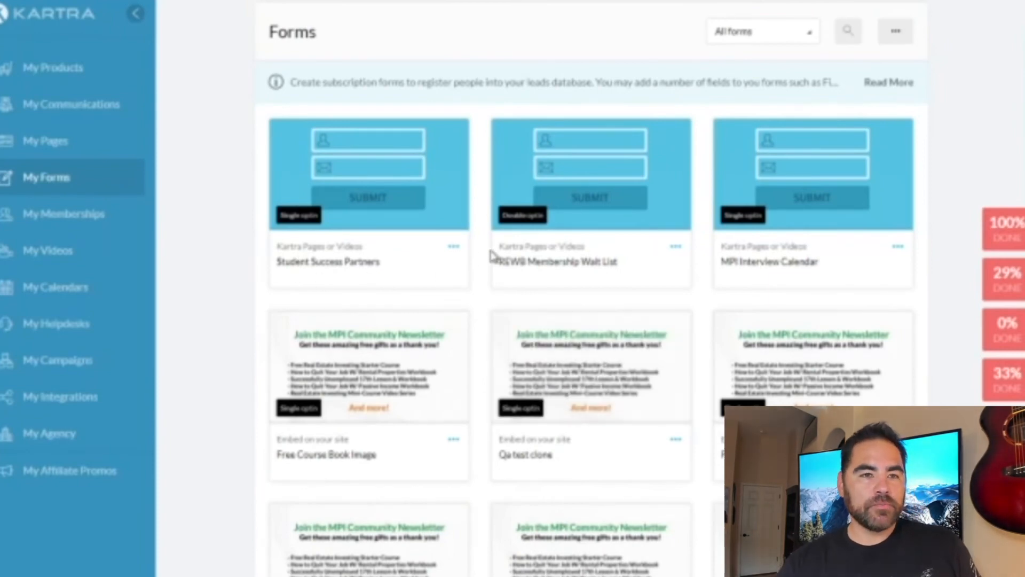
scroll(481, 278, down, 3)
scroll(490, 348, up, 2)
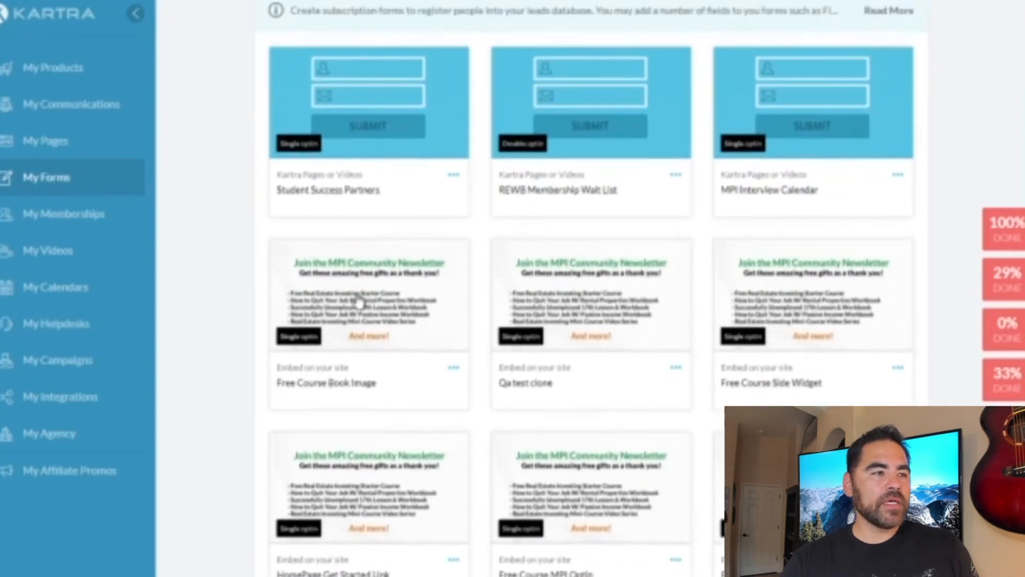
Open the memberships overview and review the listed membership courses.
click(74, 219)
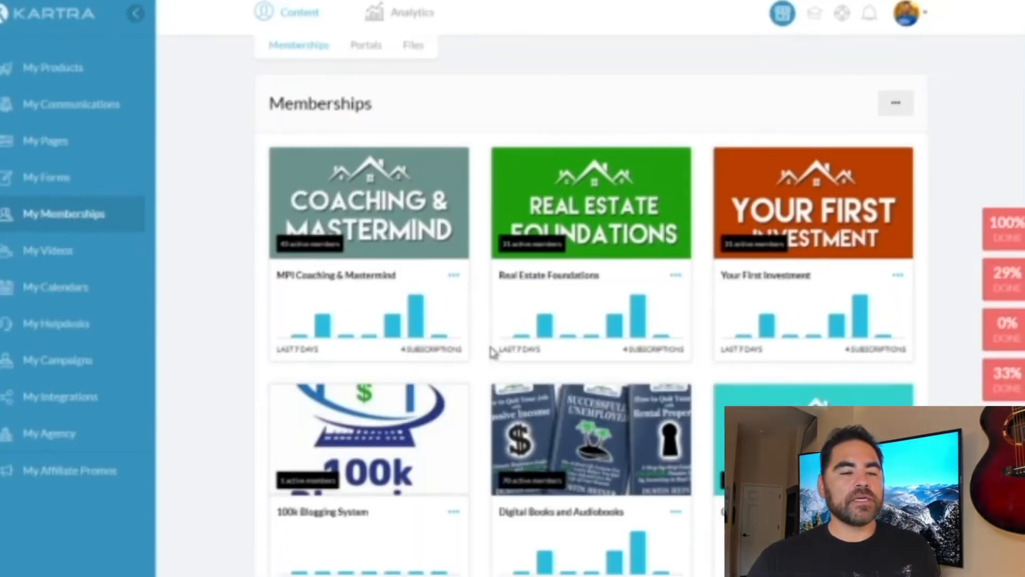
scroll(495, 348, down, 5)
scroll(481, 347, up, 4)
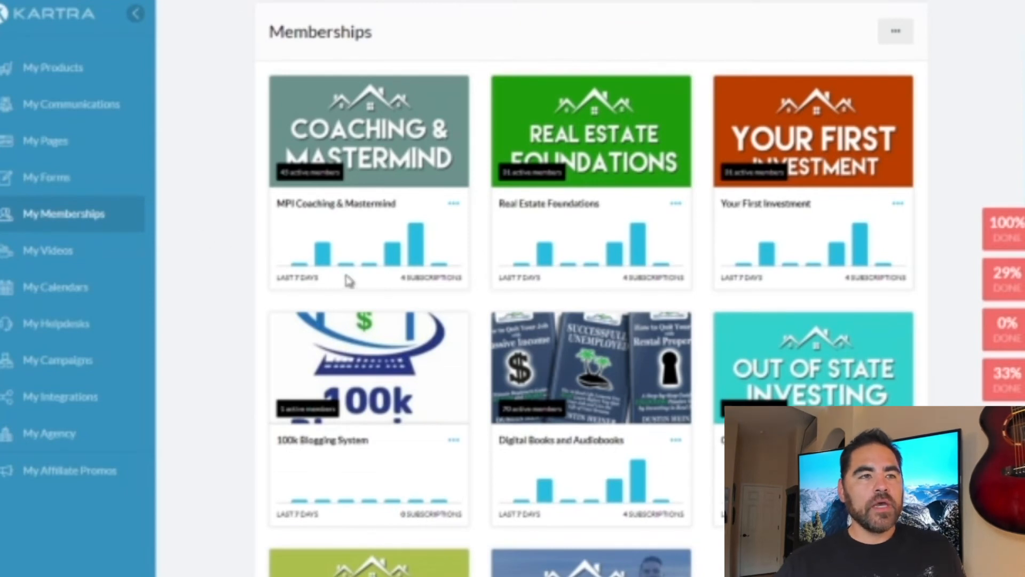
scroll(374, 288, up, 2)
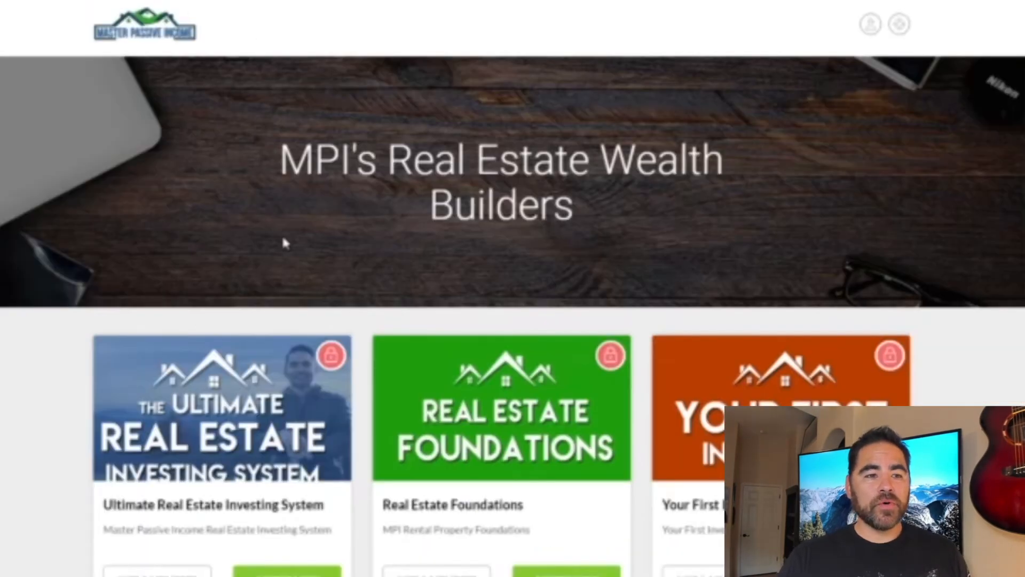
Review the membership courses offered in the MPI's Real Estate Wealth Builders portal.
scroll(351, 276, down, 10)
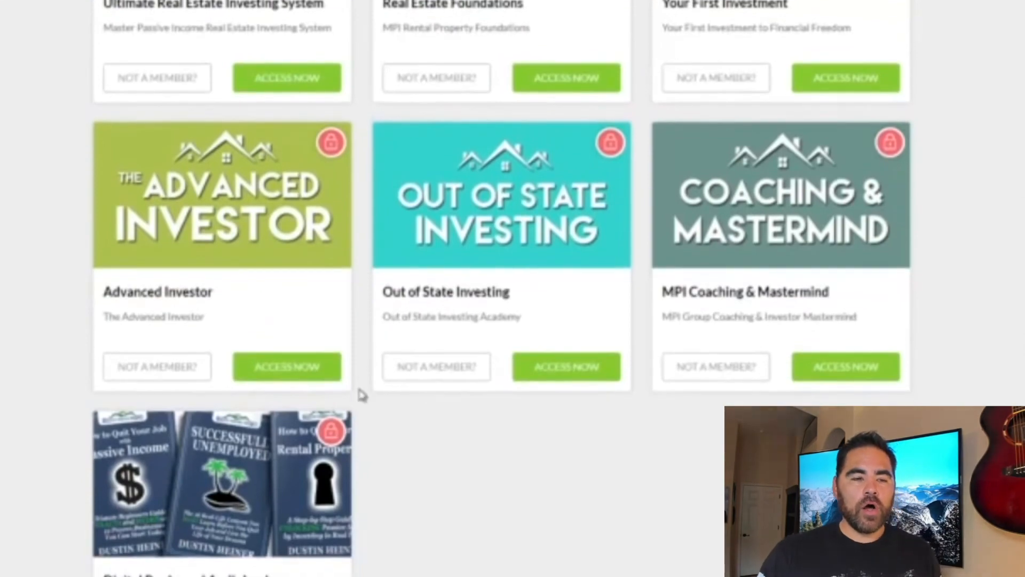
scroll(376, 426, down, 3)
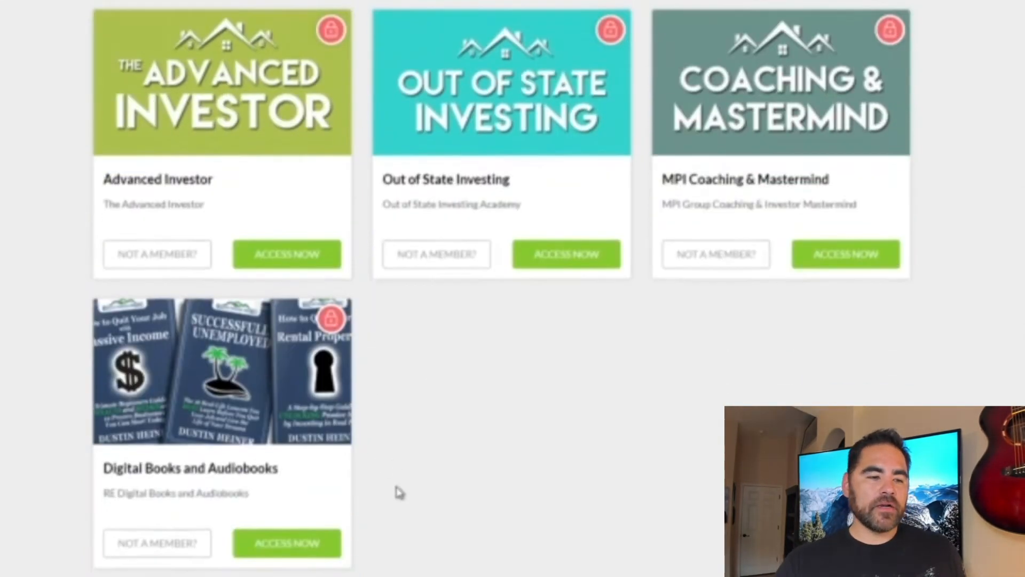
scroll(510, 328, up, 7)
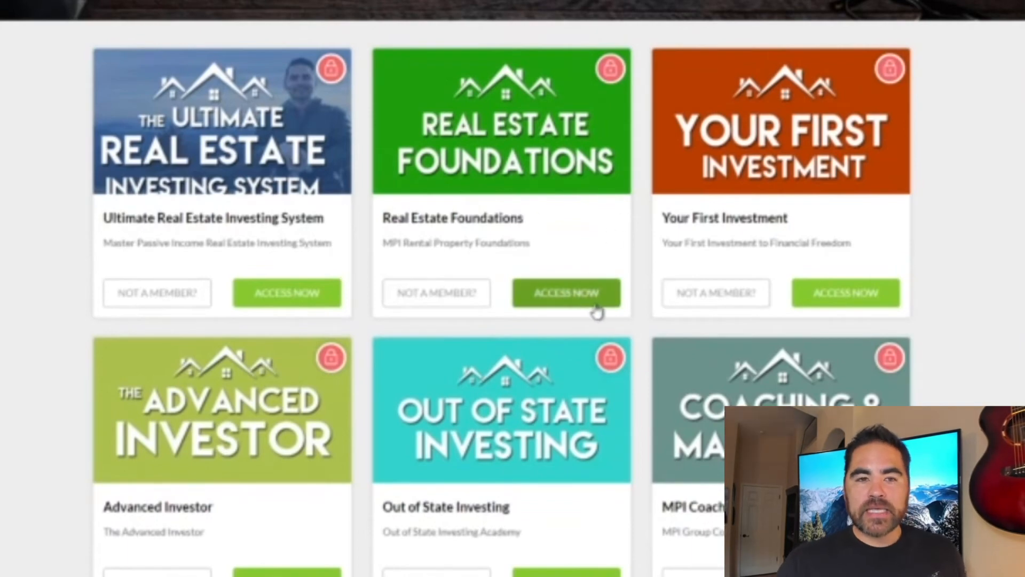
Look over the Ultimate Real Estate Investing System, Real Estate Foundations and neighbouring course cards in the membership portal.
scroll(566, 300, up, 6)
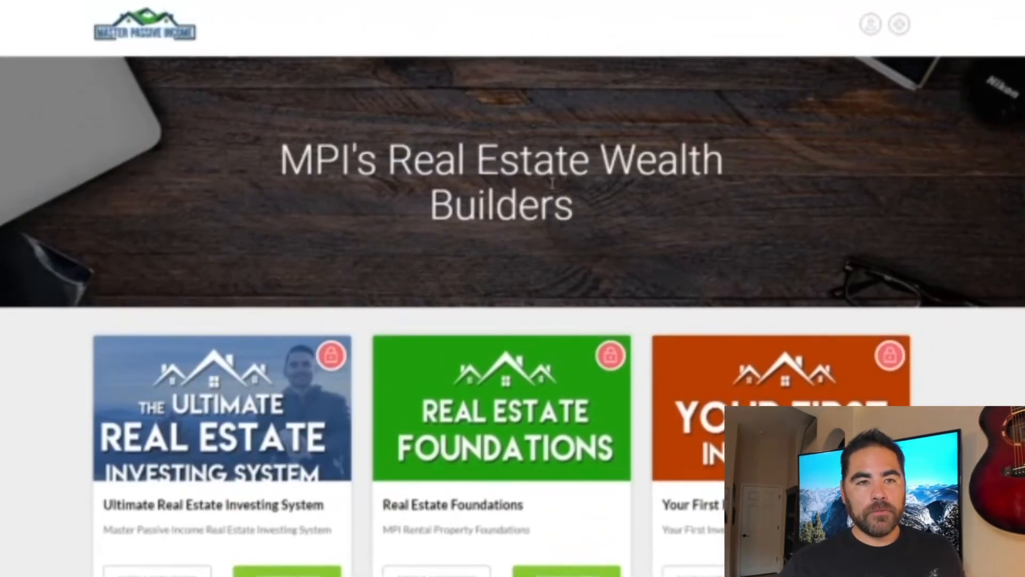
scroll(523, 258, down, 3)
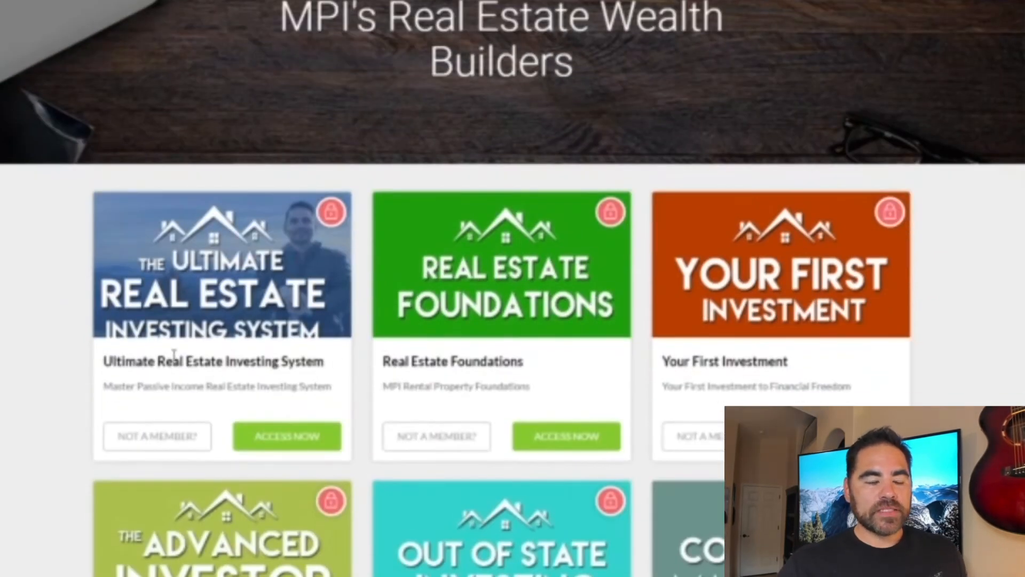
drag(165, 361, 325, 354)
drag(432, 363, 588, 371)
scroll(664, 419, down, 3)
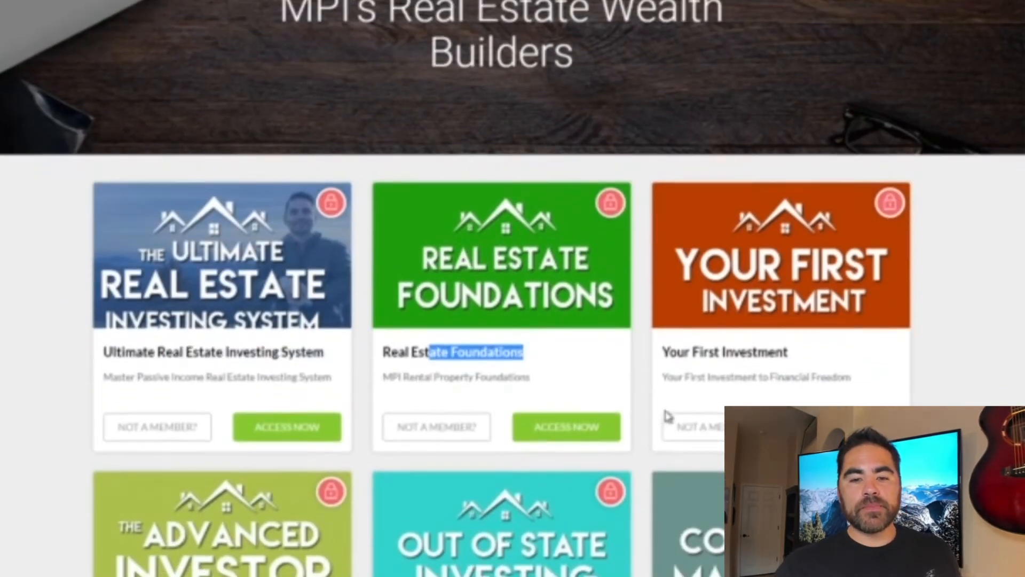
drag(676, 506, 725, 507)
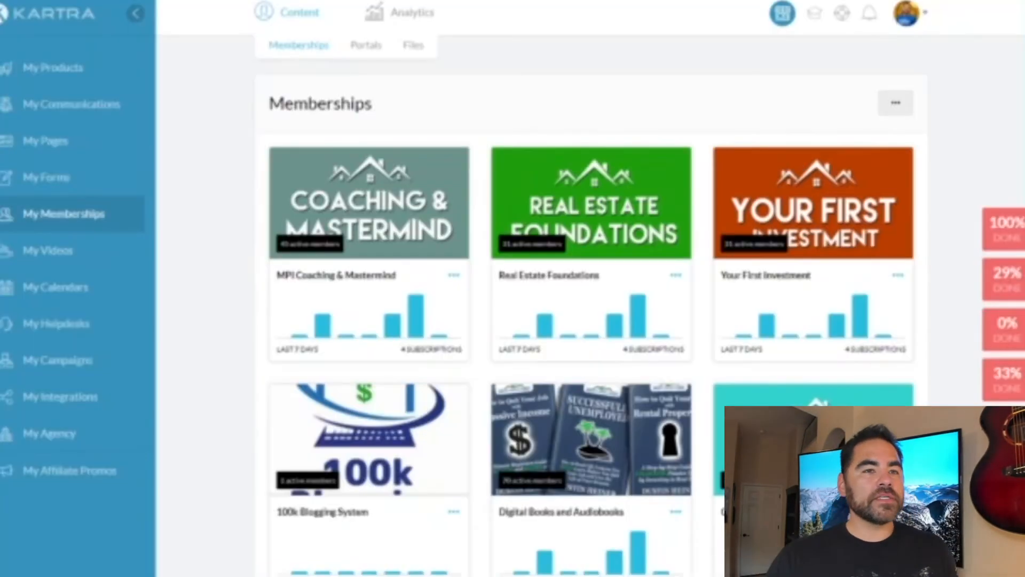
Locate the Ultimate Real Estate Investing System in Kartra's memberships list.
scroll(529, 453, down, 8)
drag(499, 343, 693, 347)
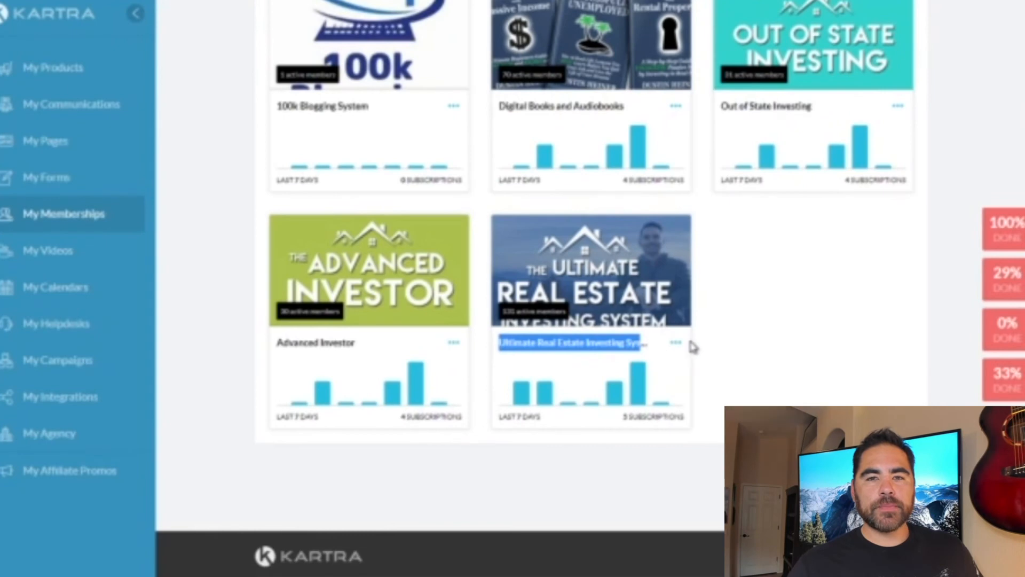
click(730, 346)
scroll(594, 286, up, 6)
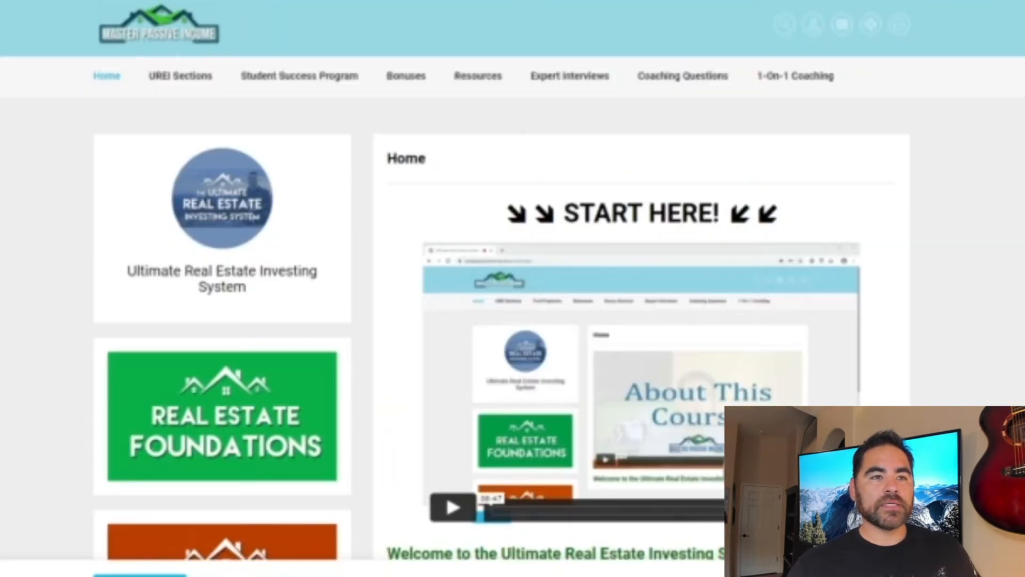
Examine the Ultimate Real Estate Investing System home page, including its welcome video and related course banners.
scroll(355, 199, down, 6)
scroll(372, 301, up, 4)
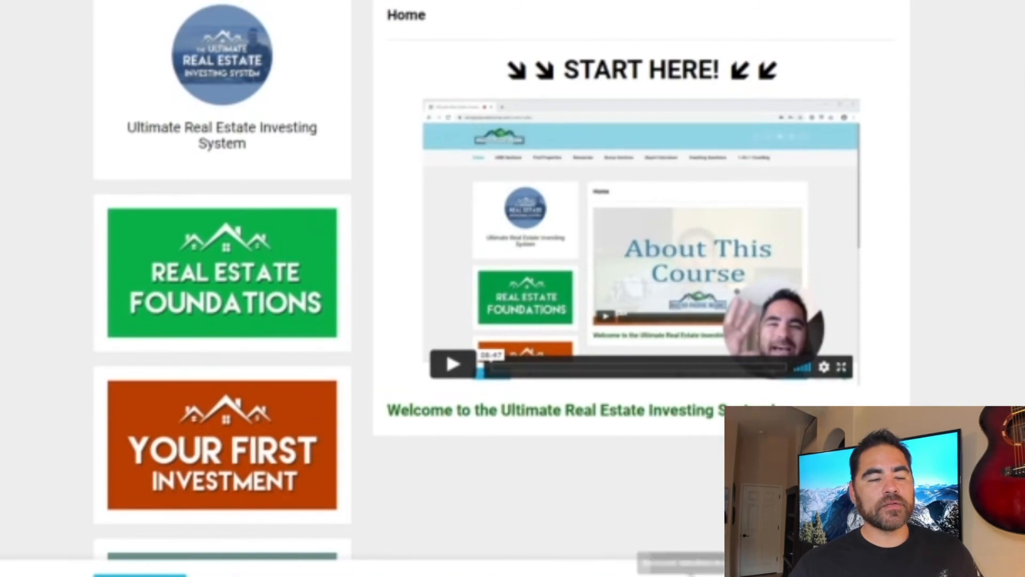
scroll(374, 412, up, 3)
scroll(359, 349, down, 8)
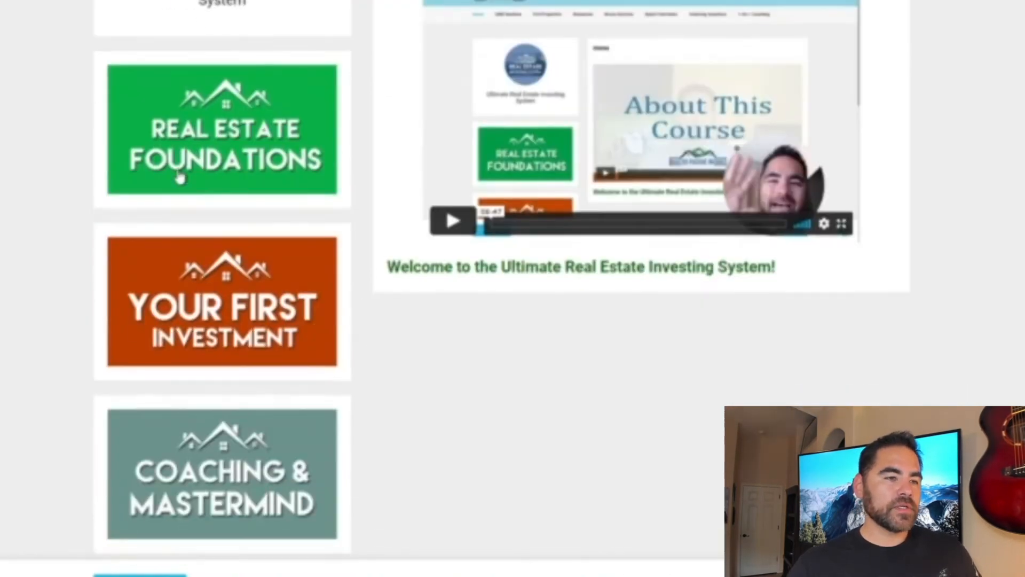
scroll(238, 289, down, 5)
scroll(459, 313, up, 15)
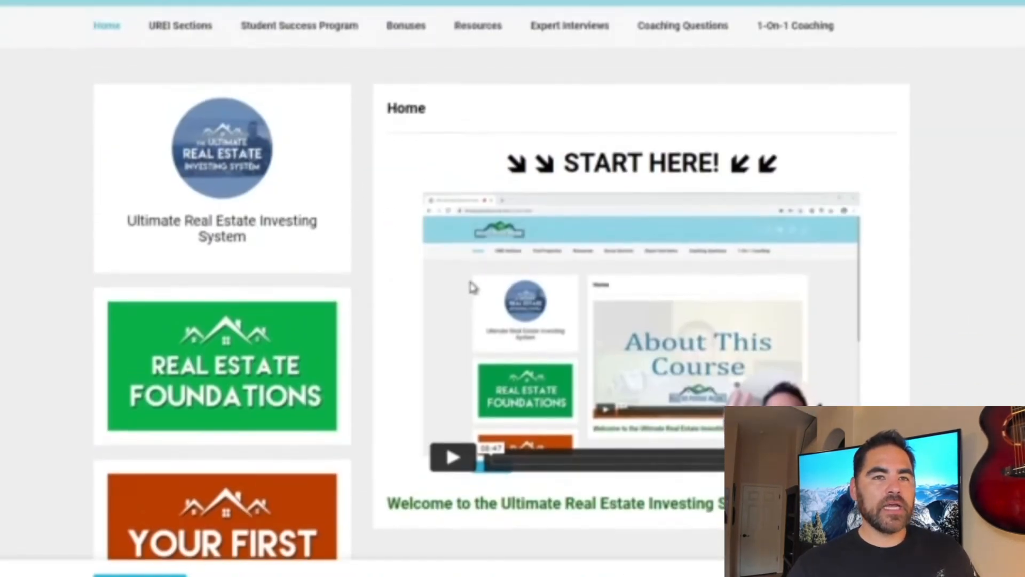
Open section 1 - Your Key to Passive Income and look through the course's UREI Sections, Student Success Program and Bonuses categories.
mouse_move(176, 76)
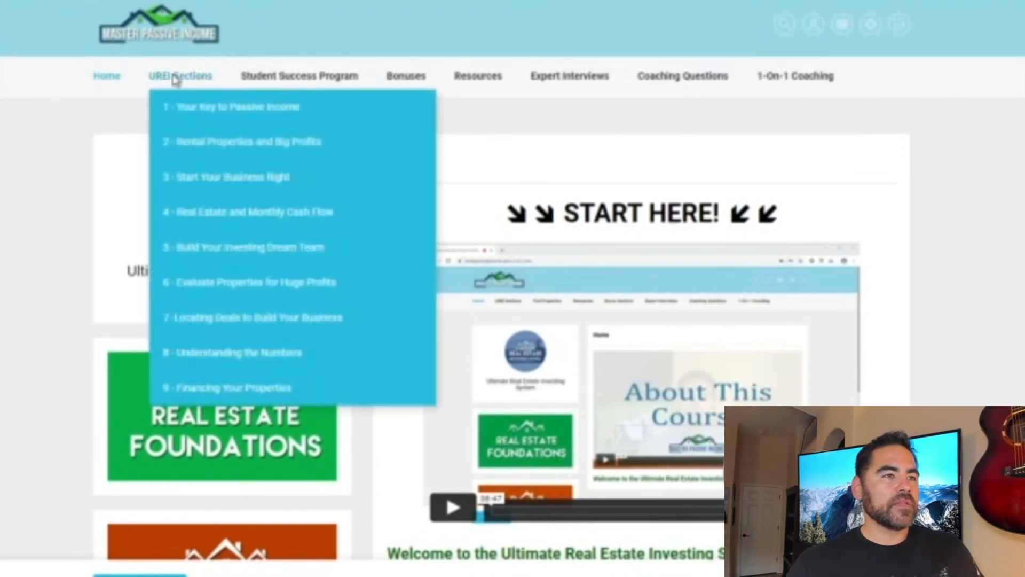
click(200, 121)
scroll(259, 383, down, 4)
scroll(259, 387, up, 4)
mouse_move(166, 14)
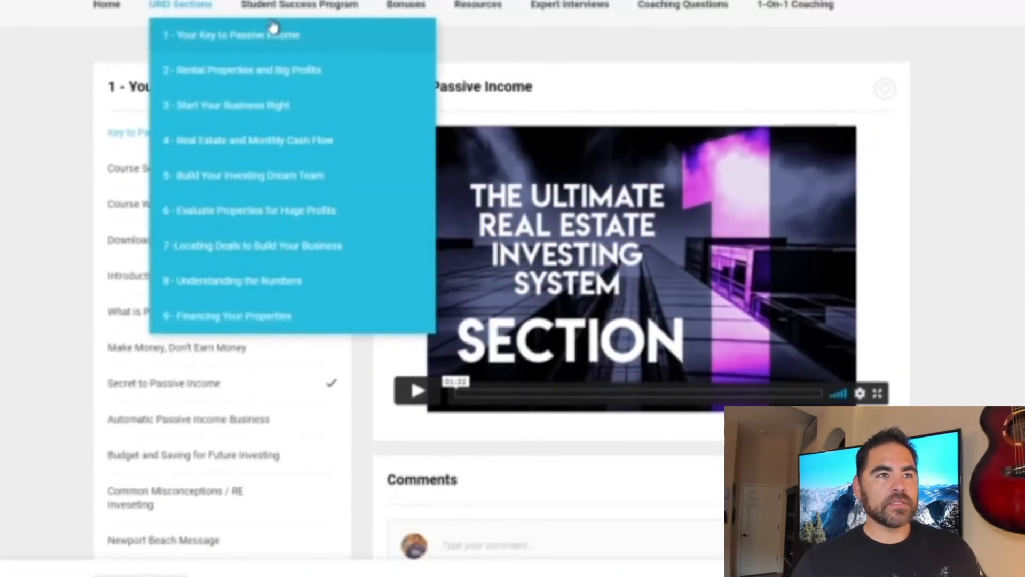
mouse_move(286, 16)
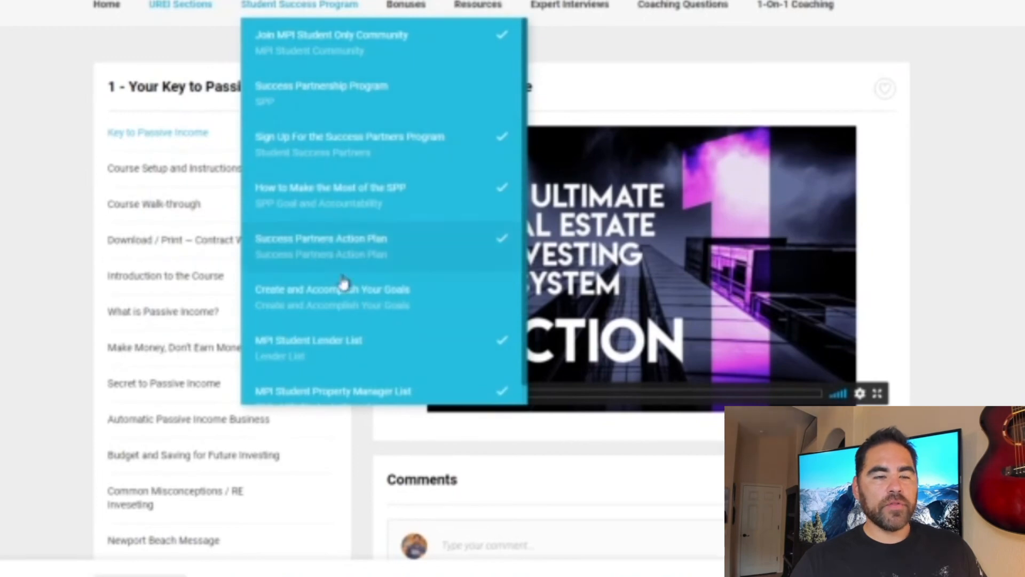
mouse_move(404, 11)
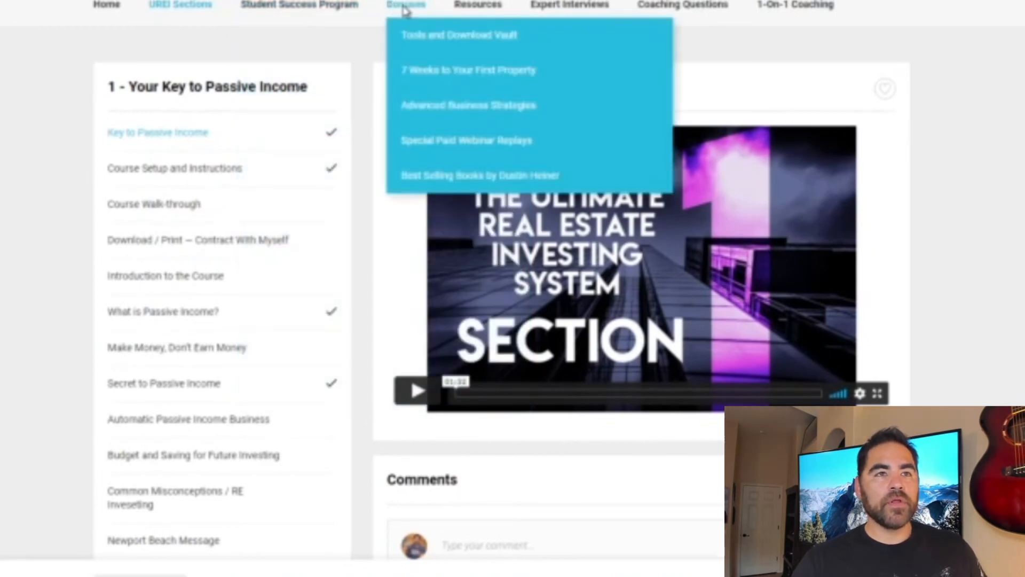
mouse_move(481, 20)
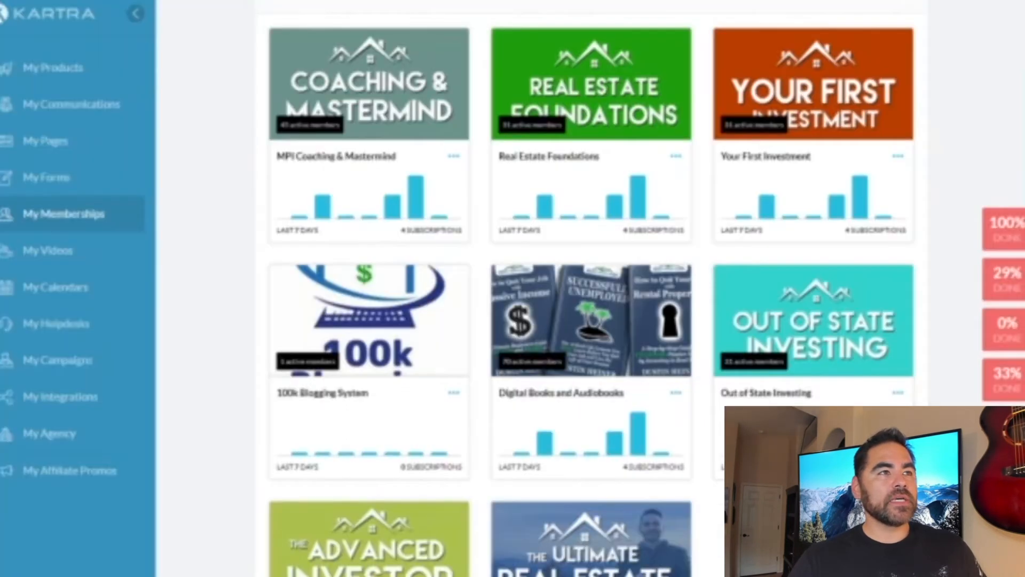
Open the Ultimate Real Estate Investing System membership for editing, proceed to its contents and launch the builder.
scroll(710, 427, down, 3)
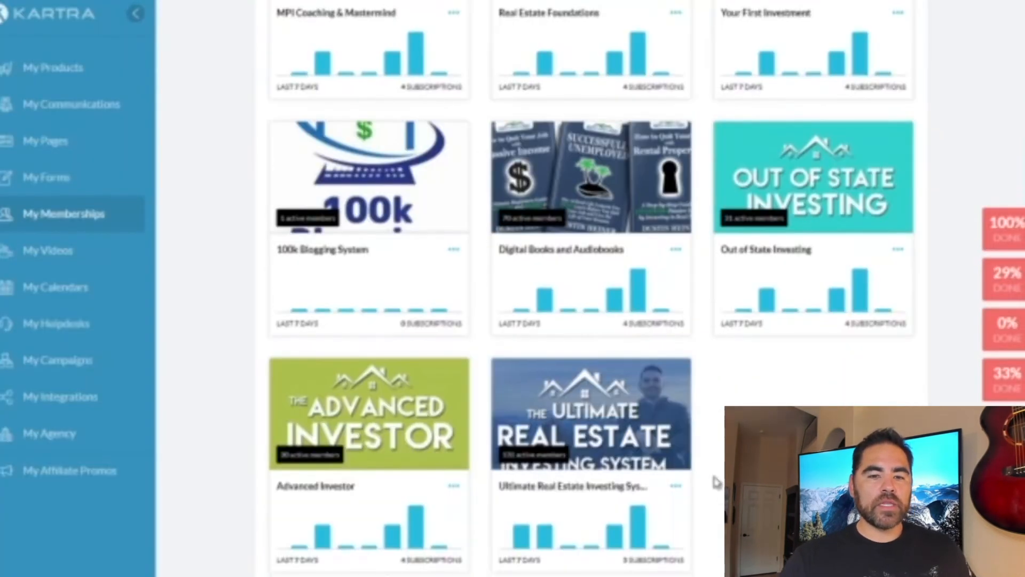
click(676, 487)
click(714, 494)
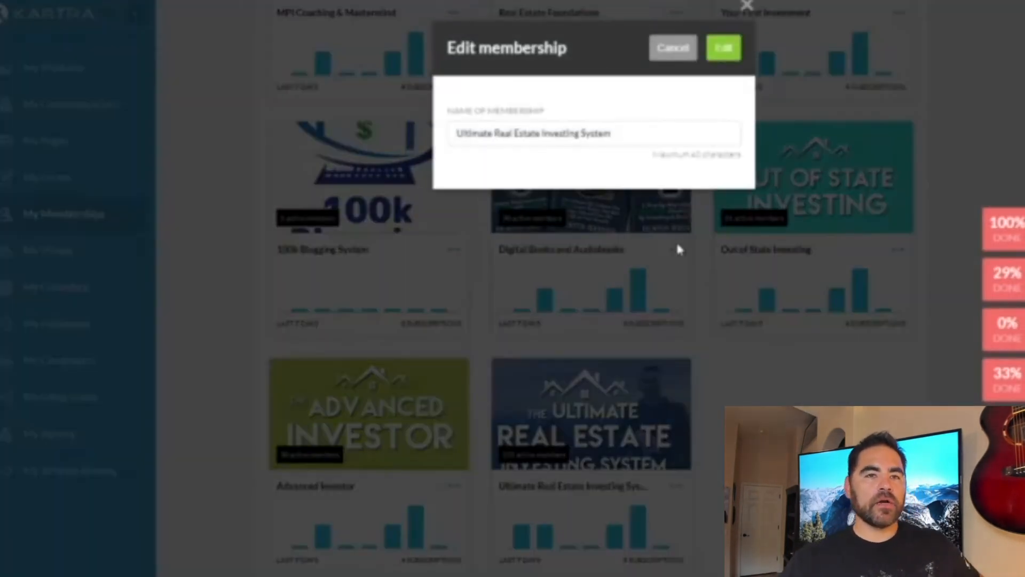
click(726, 49)
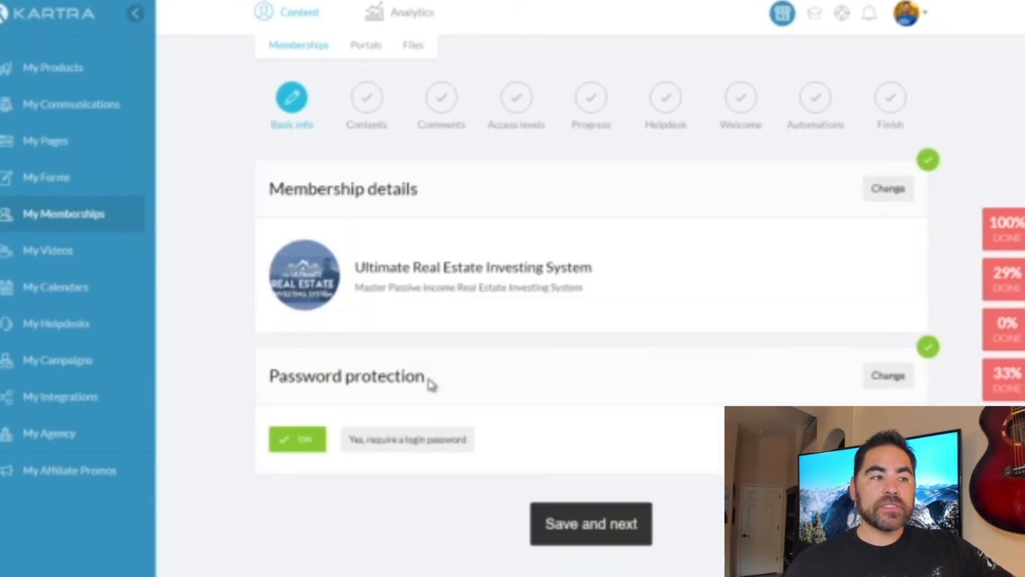
click(588, 526)
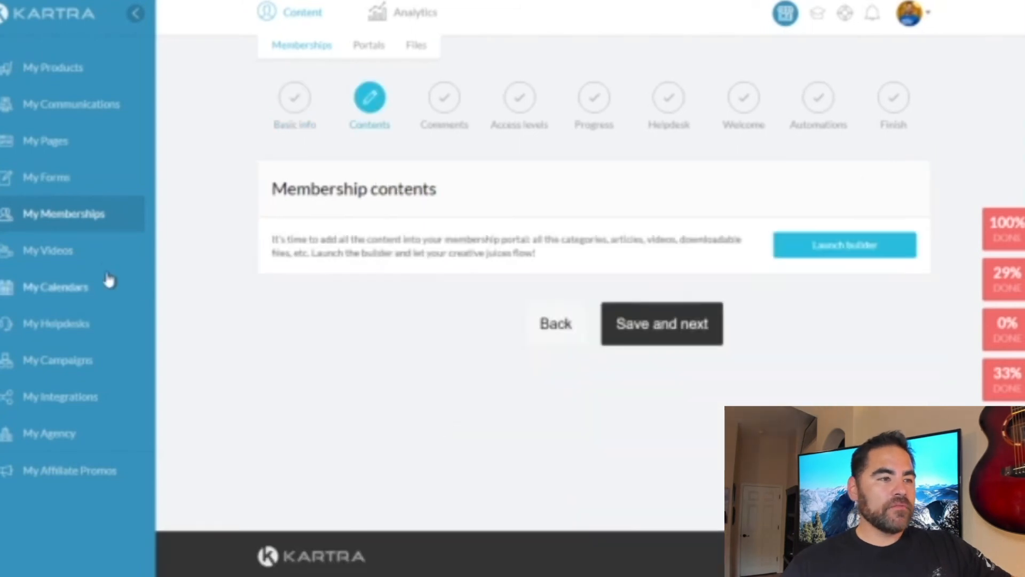
click(679, 332)
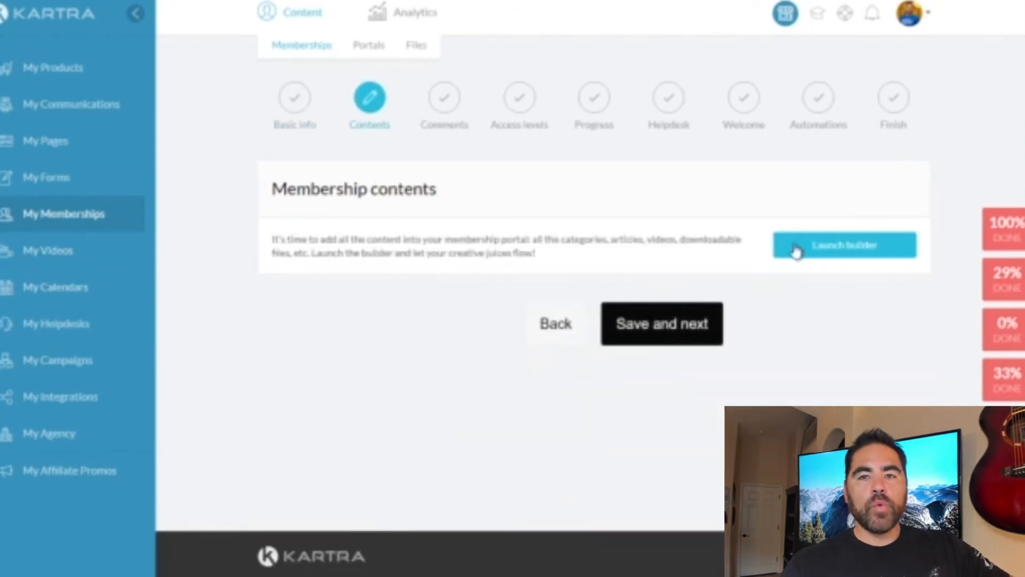
click(870, 254)
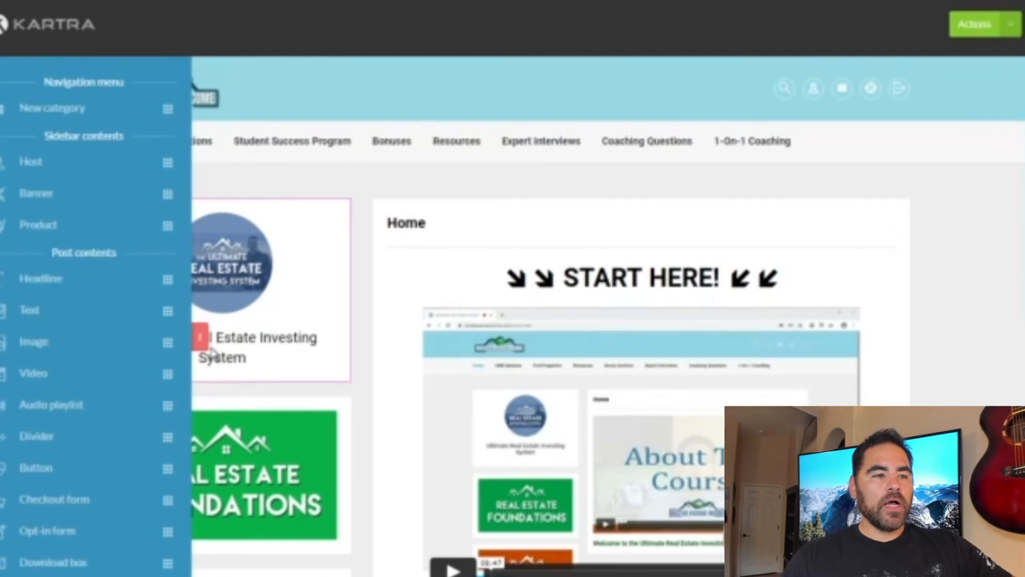
Open the 1 - Your Key to Passive Income category in the builder and add a new post above its existing posts.
scroll(386, 345, down, 6)
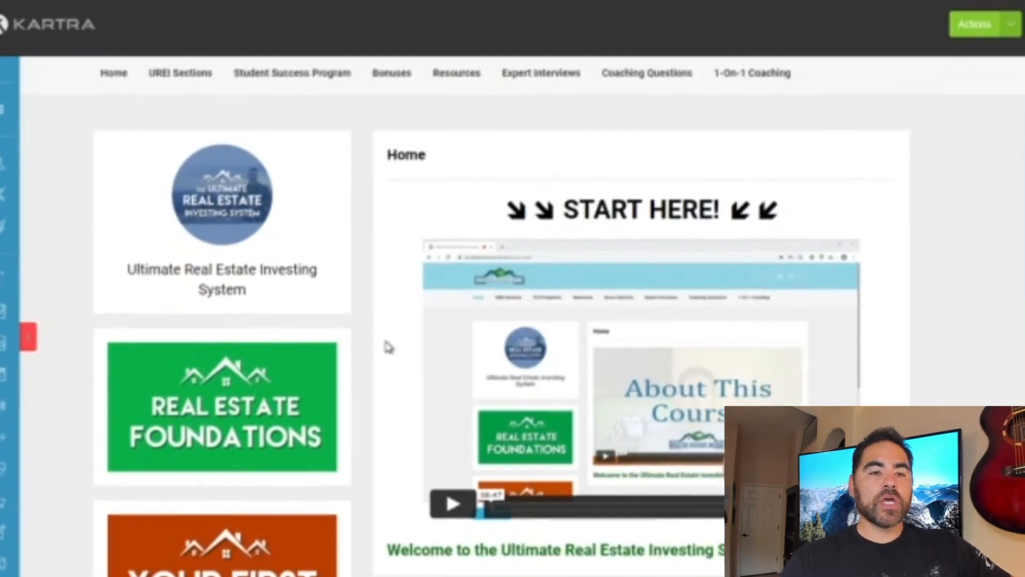
scroll(379, 339, up, 6)
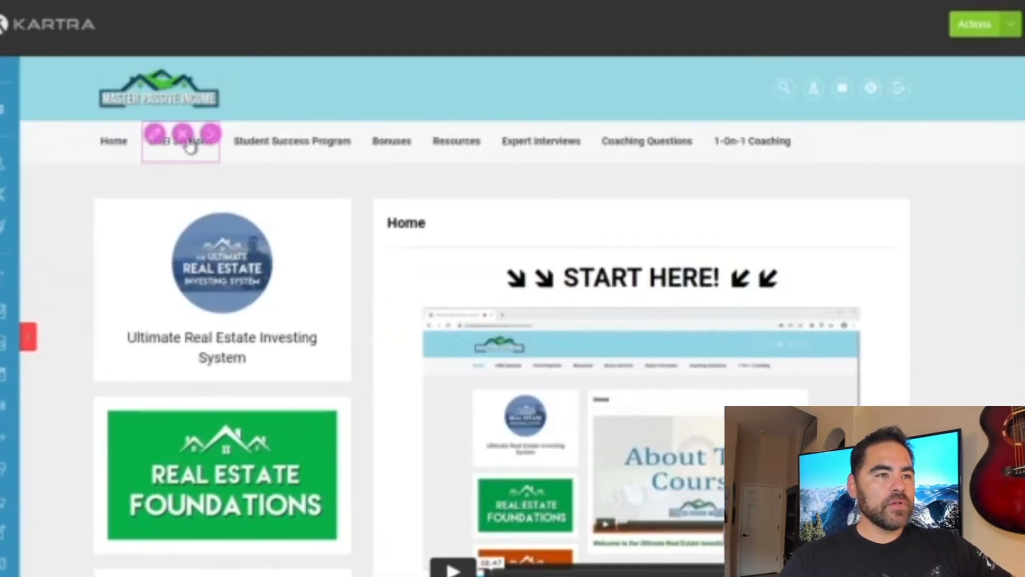
mouse_move(181, 141)
click(176, 177)
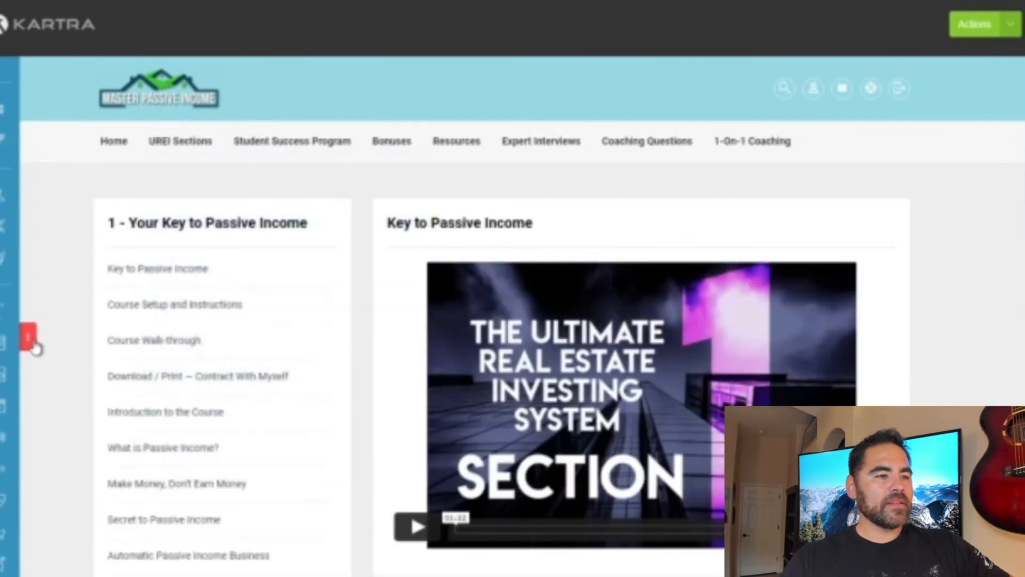
click(33, 345)
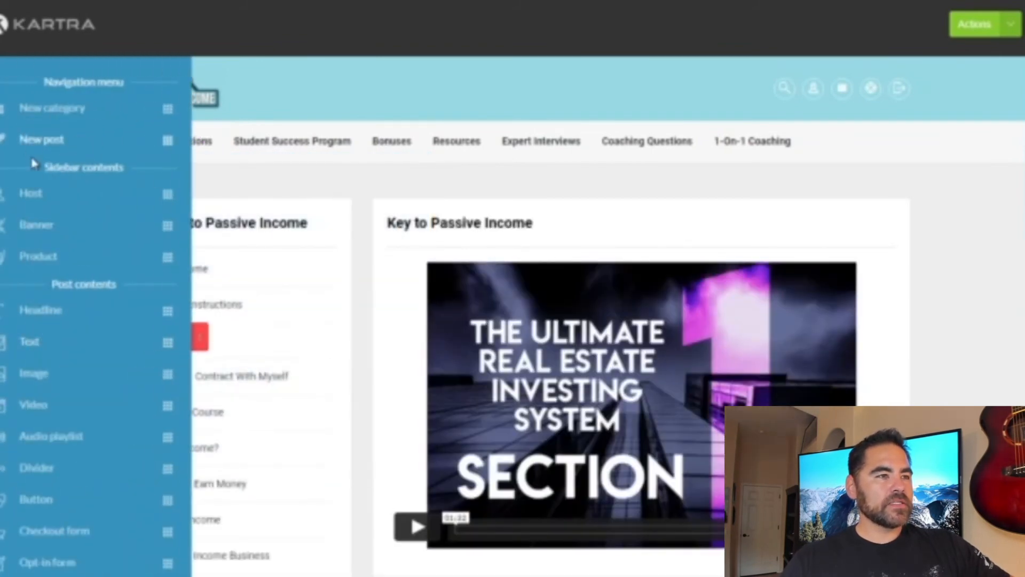
drag(28, 139, 258, 293)
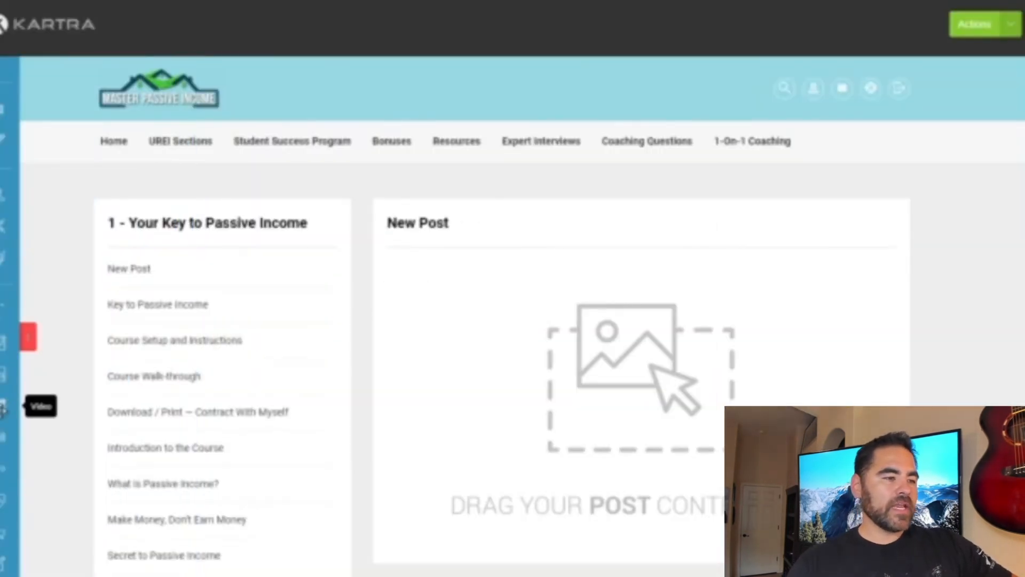
Insert the Kartra video UREIS 4 Day Cash Machine Welcome from the 4 Day Cash Machine category into the new post.
drag(6, 409, 567, 288)
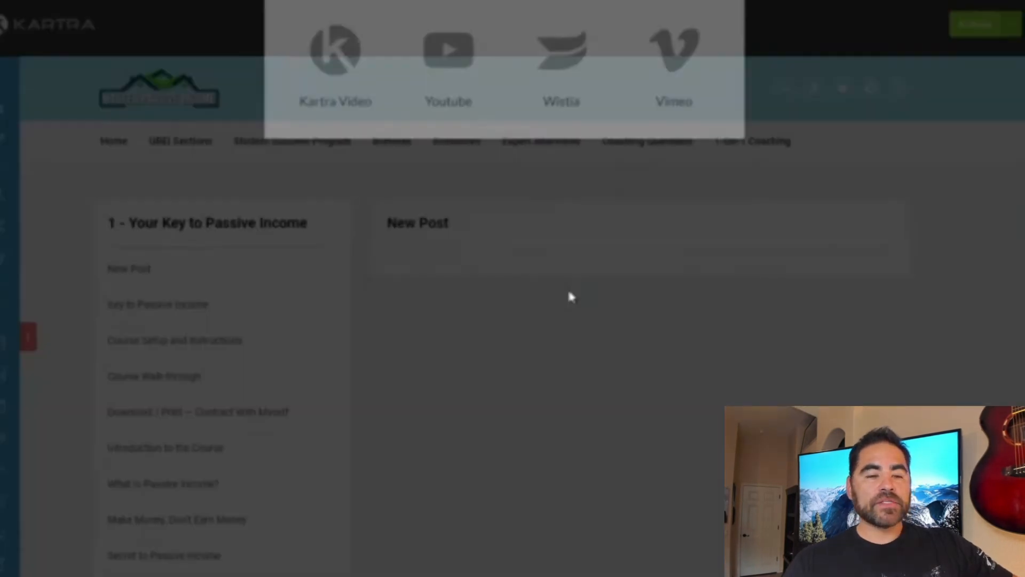
click(343, 146)
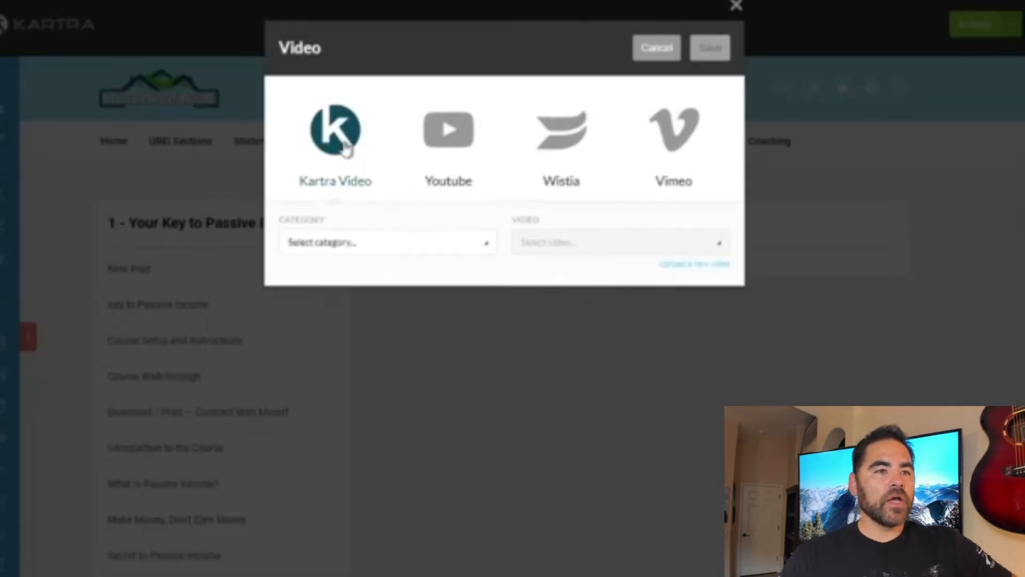
click(353, 255)
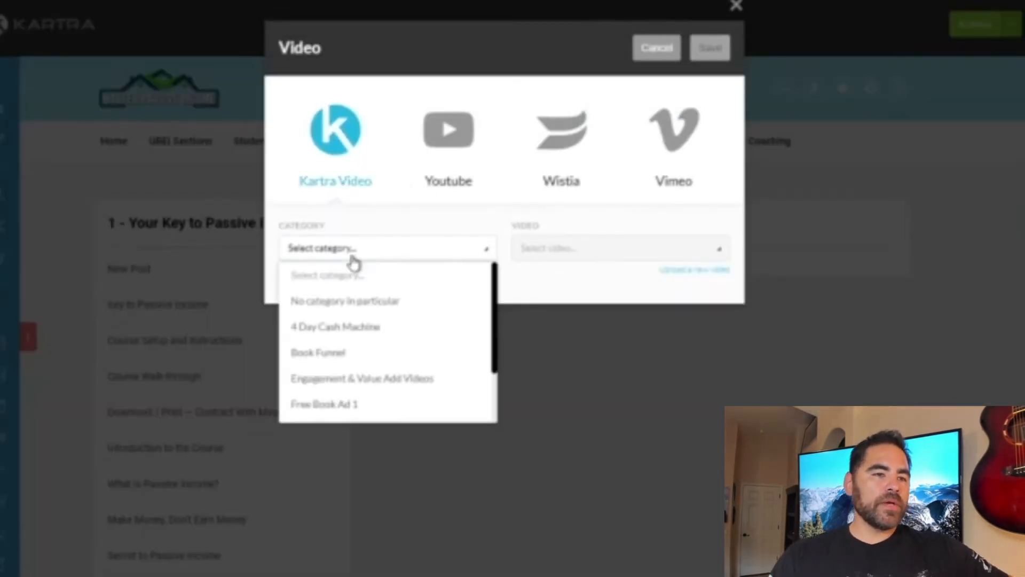
click(351, 334)
click(562, 251)
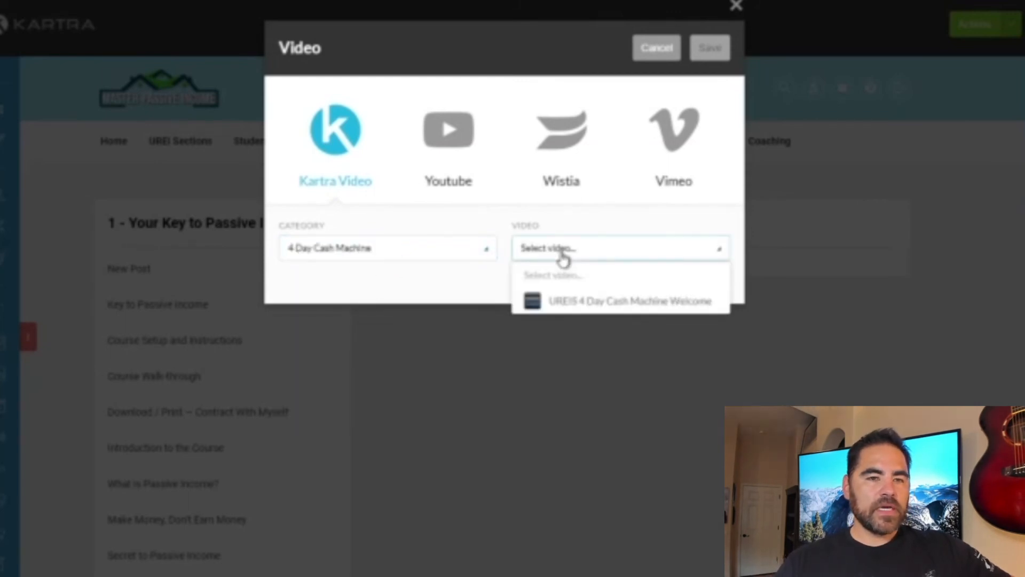
click(569, 302)
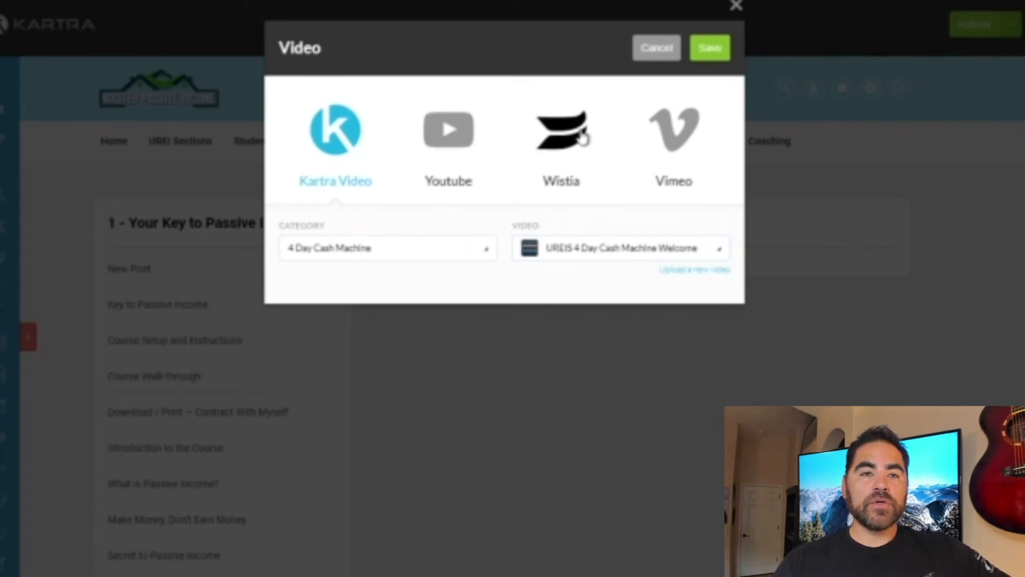
click(710, 48)
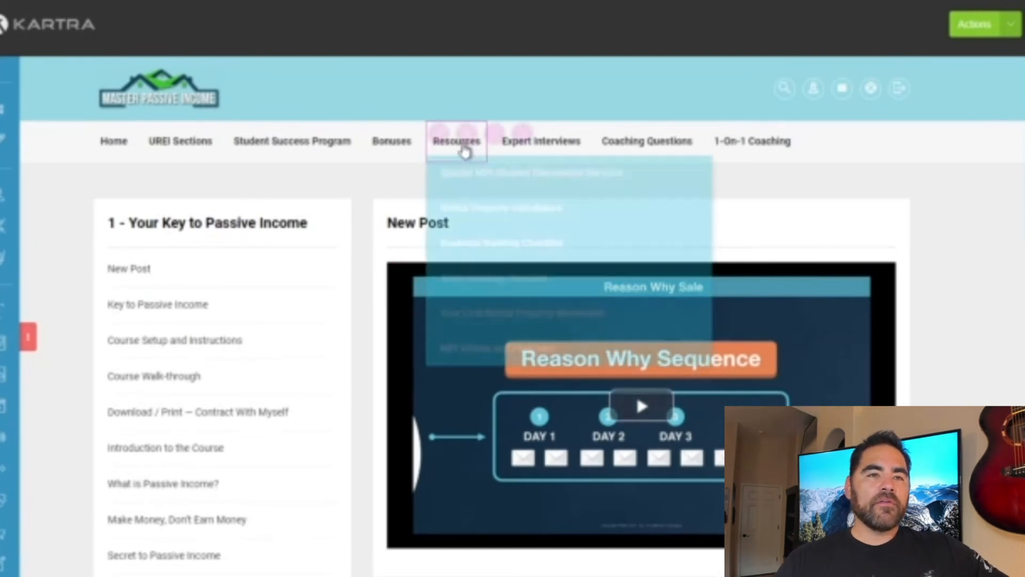
Look through the post content elements available in the builder, such as audio playlist, checkout form and download box.
click(31, 347)
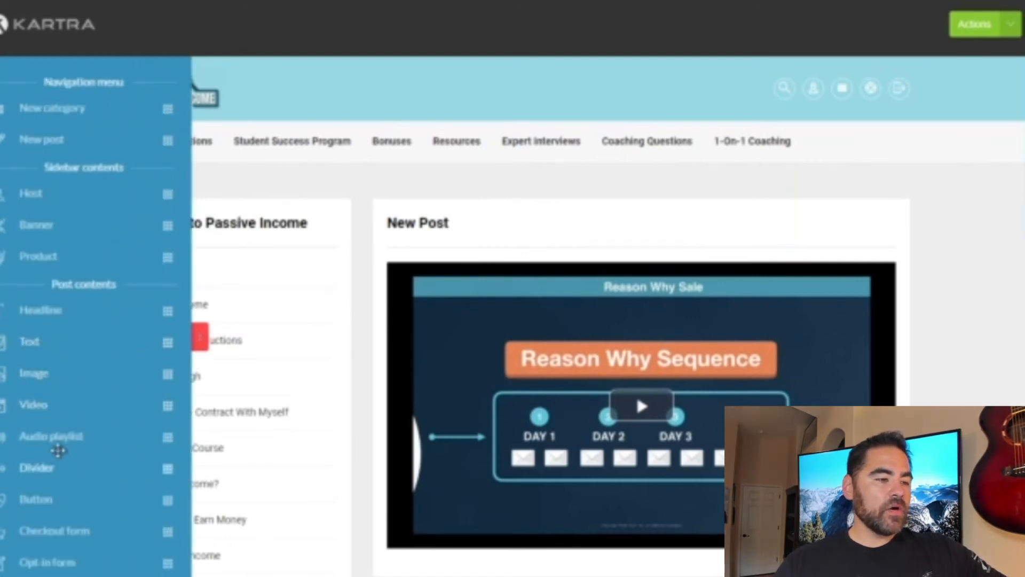
scroll(70, 449, down, 3)
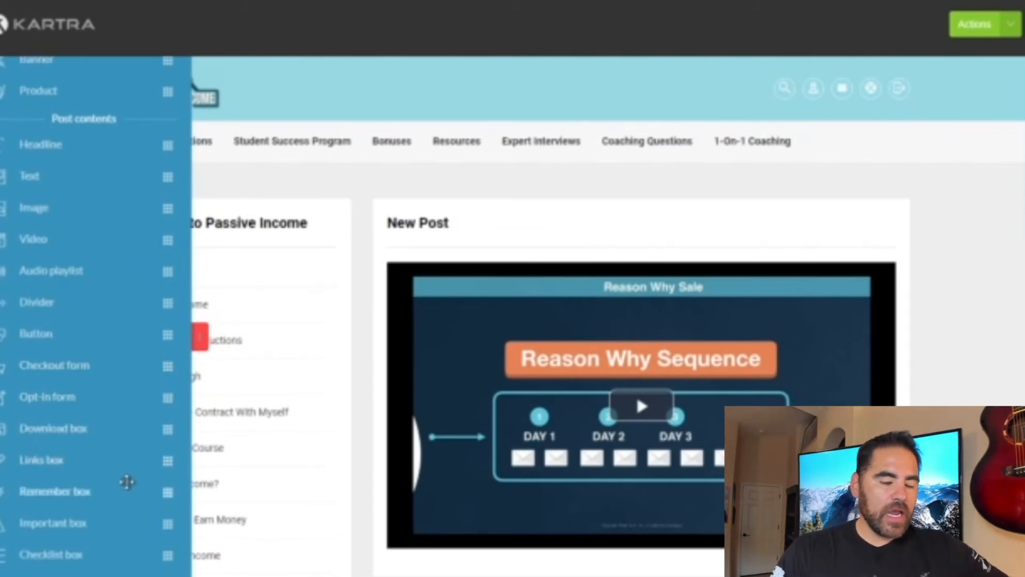
click(200, 337)
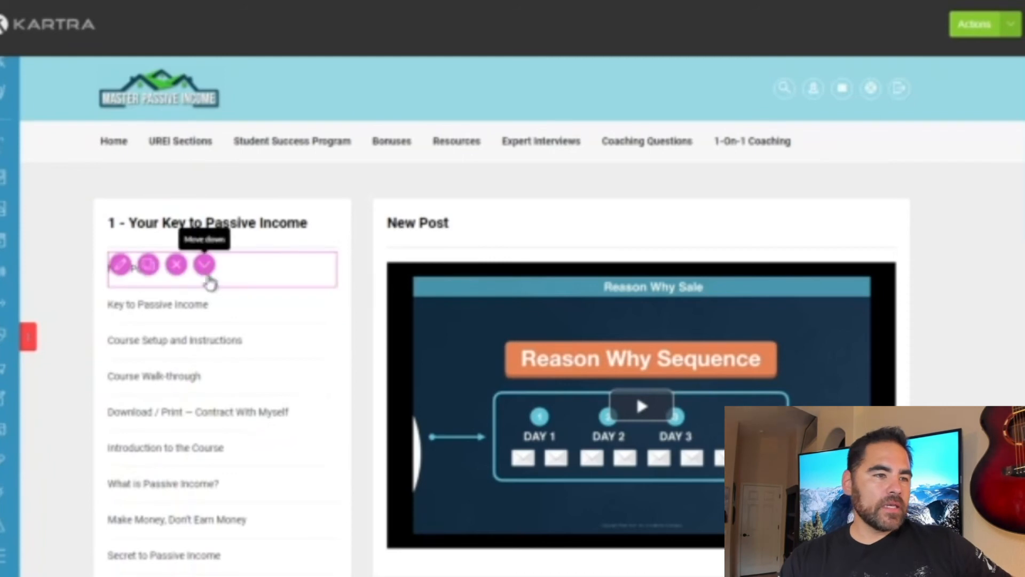
Delete the new post from the 1 - Your Key to Passive Income category and confirm its removal.
click(176, 266)
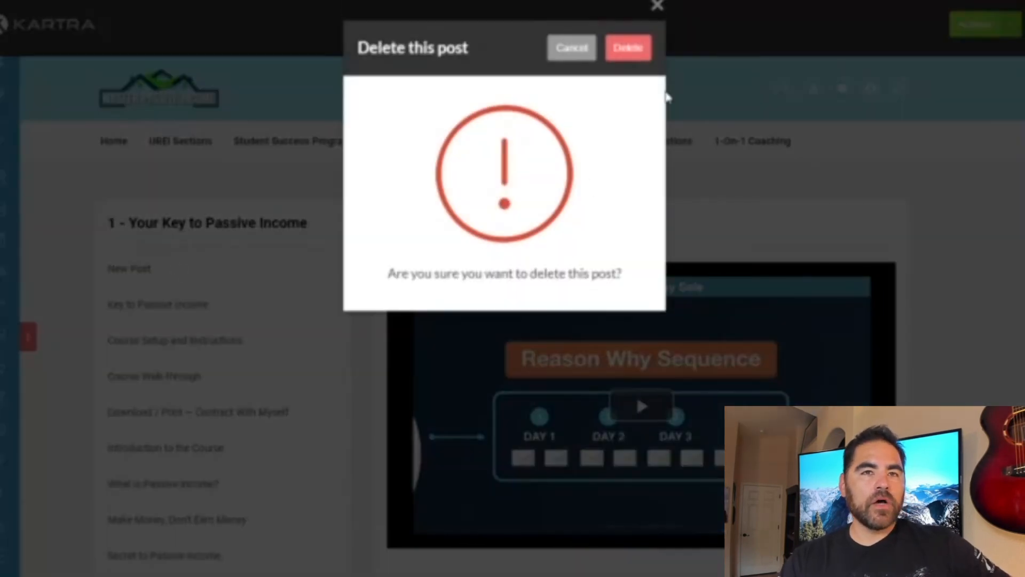
click(628, 37)
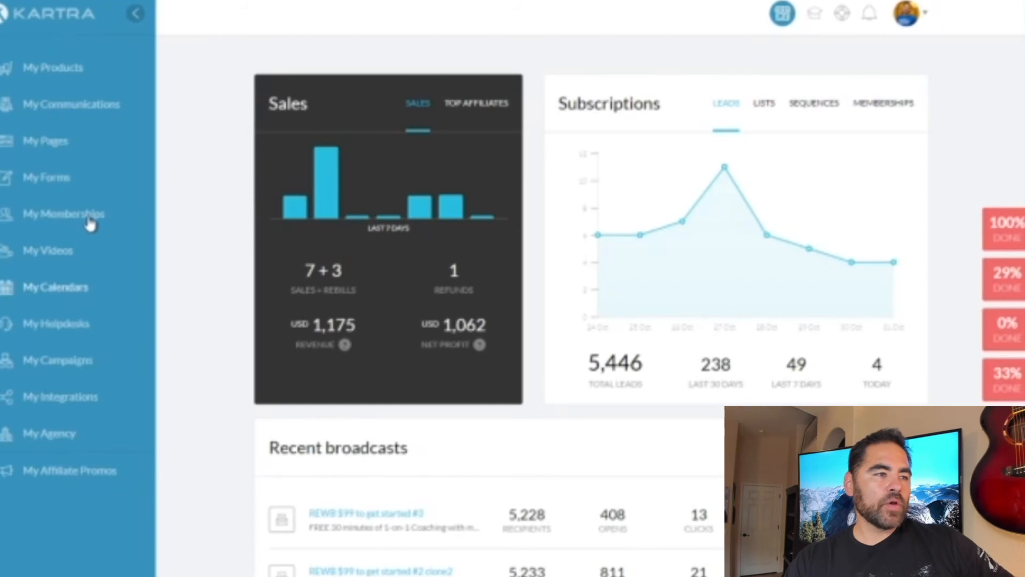
Open the memberships section and look through the list of existing memberships.
click(89, 219)
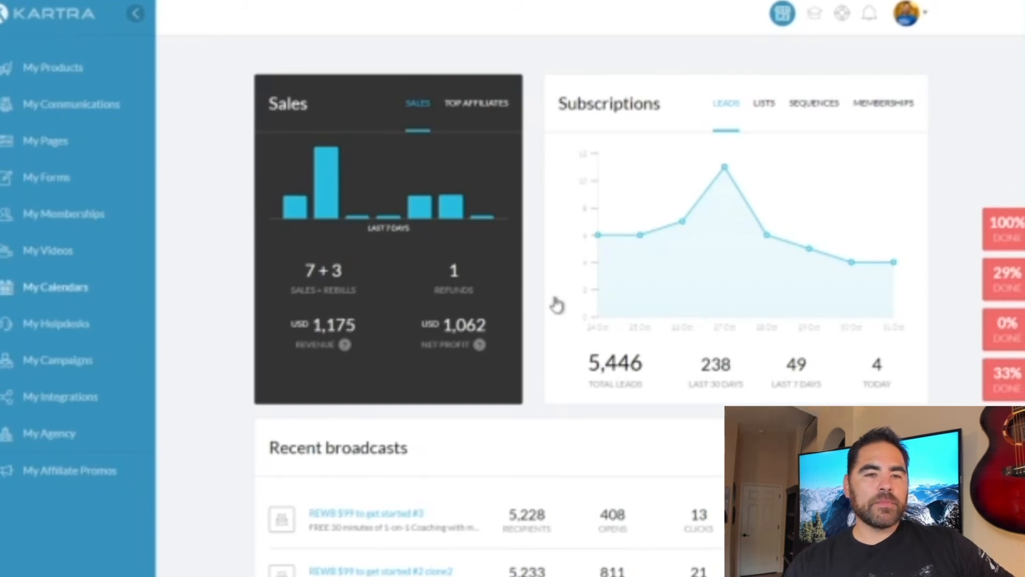
scroll(704, 404, down, 3)
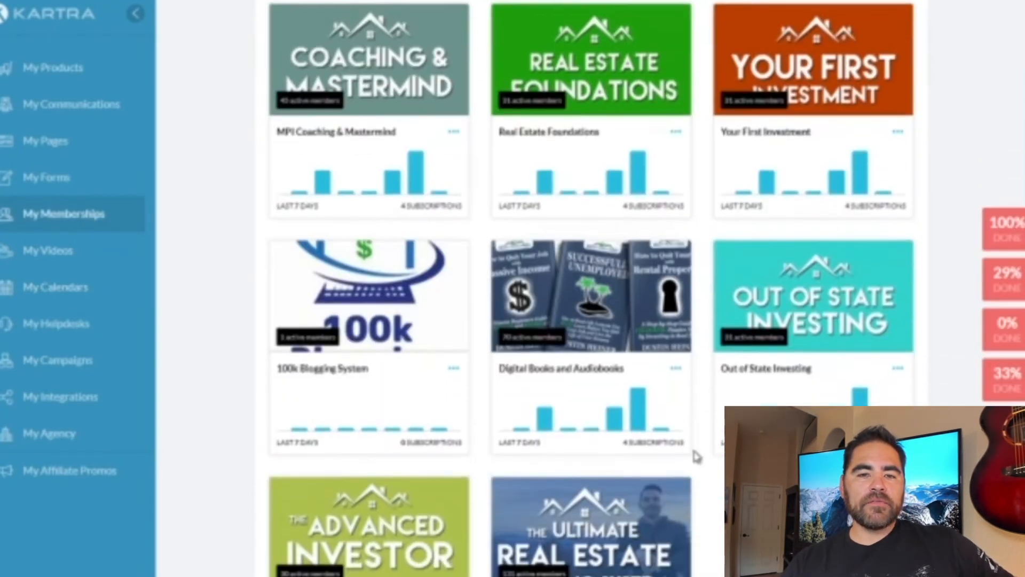
scroll(630, 501, up, 3)
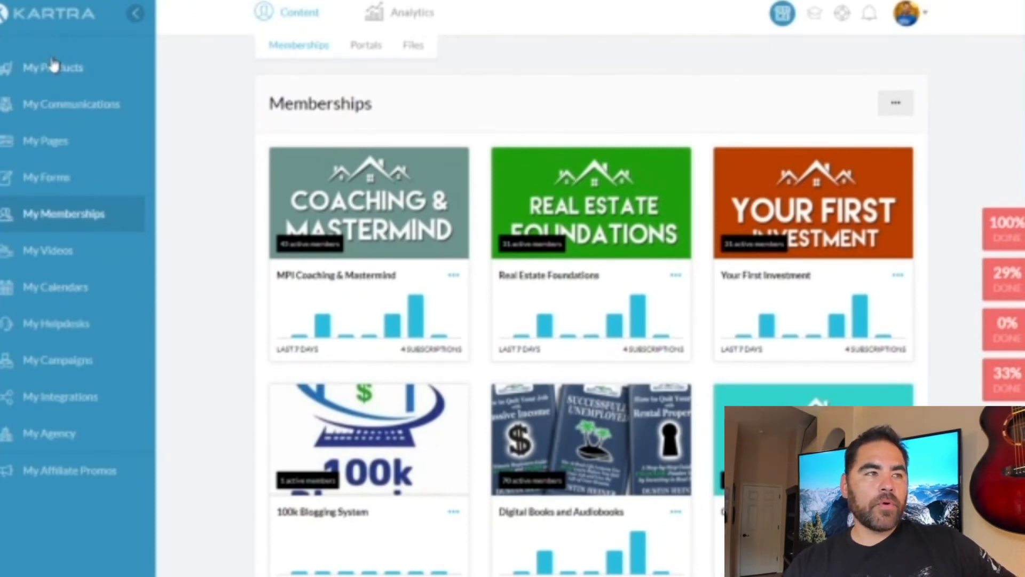
Look through the hosted videos in the video library across all categories.
scroll(477, 259, down, 4)
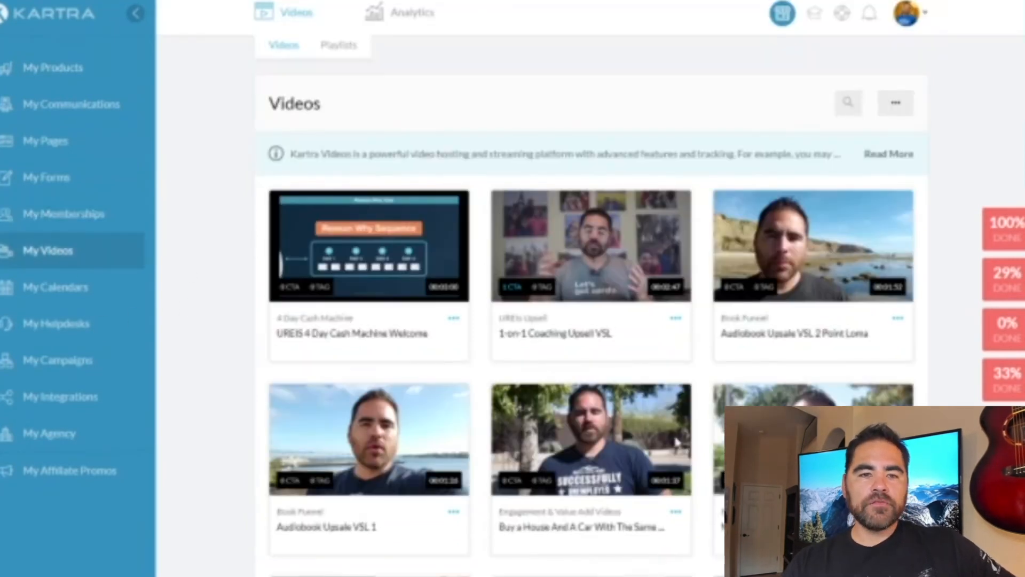
scroll(682, 504, down, 10)
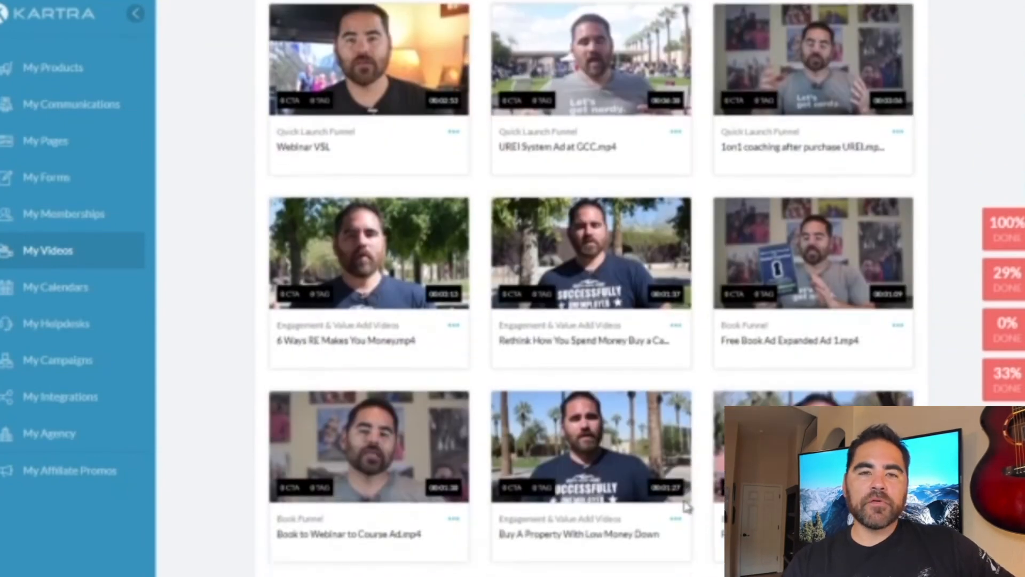
scroll(689, 507, down, 7)
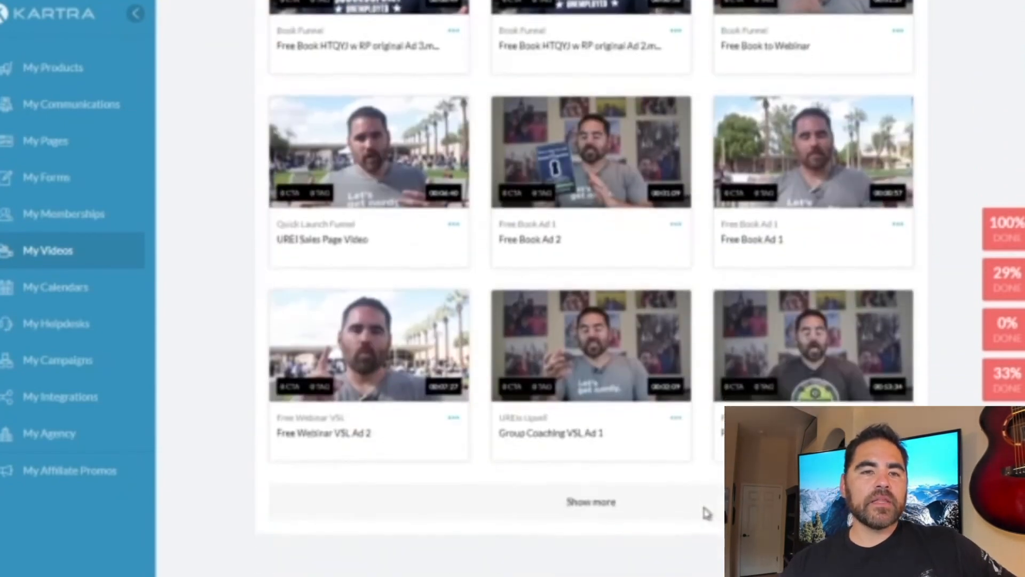
scroll(708, 513, up, 17)
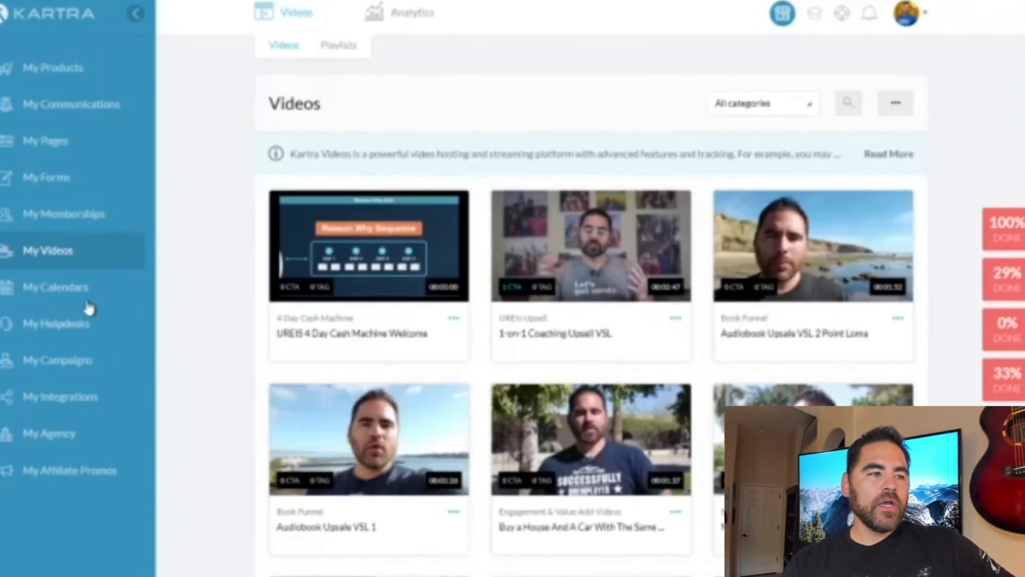
View the list of booking calendars and the list of helpdesks.
click(86, 288)
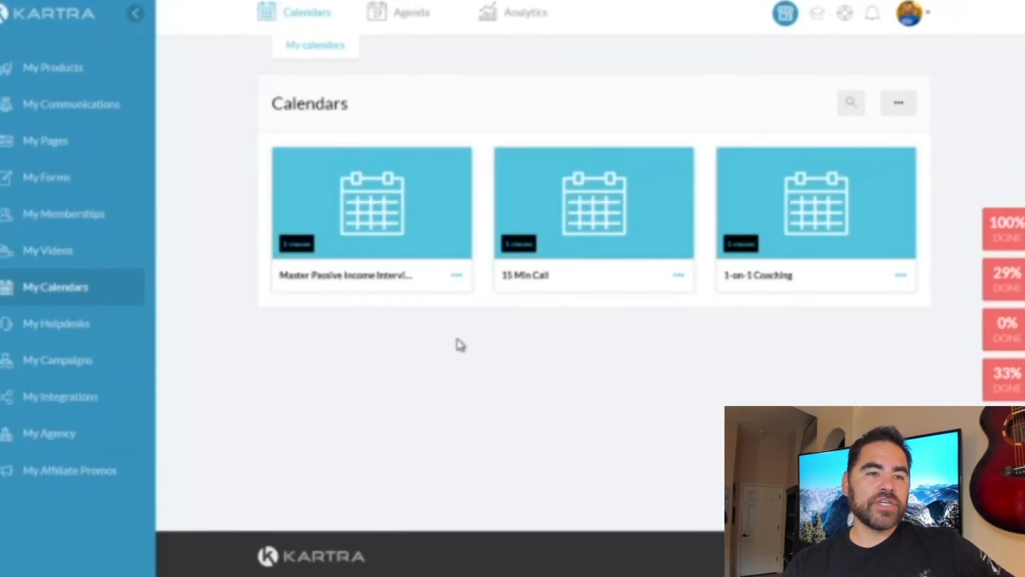
click(88, 327)
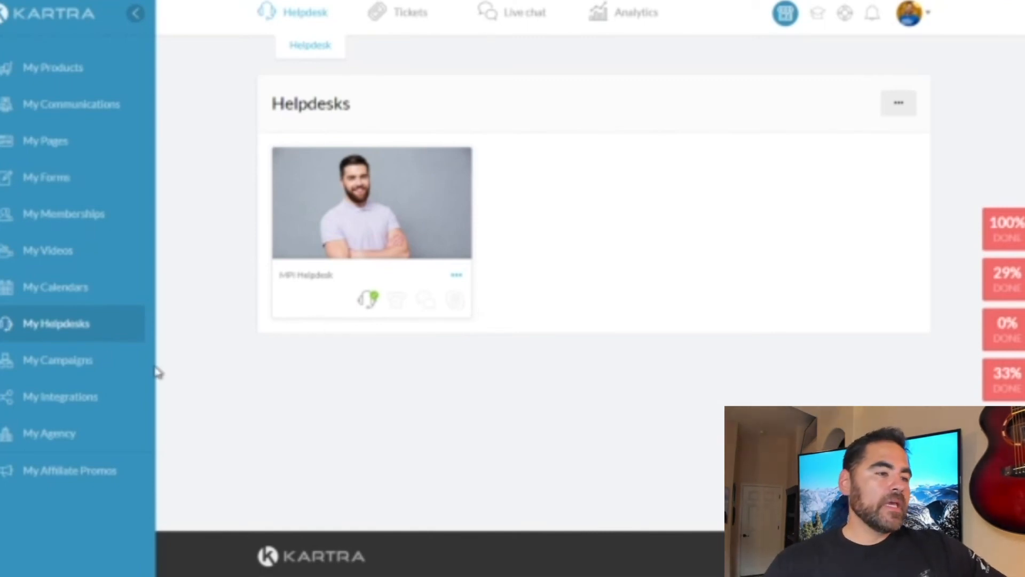
Open the campaigns section and look through the available done-for-you campaigns down to 4 Day Cash Machine.
click(104, 362)
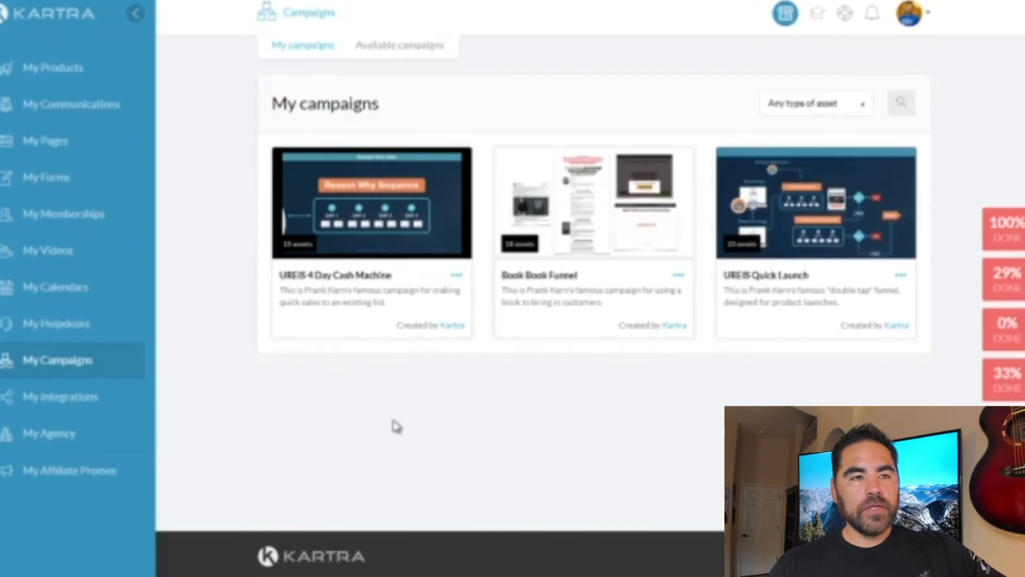
click(396, 47)
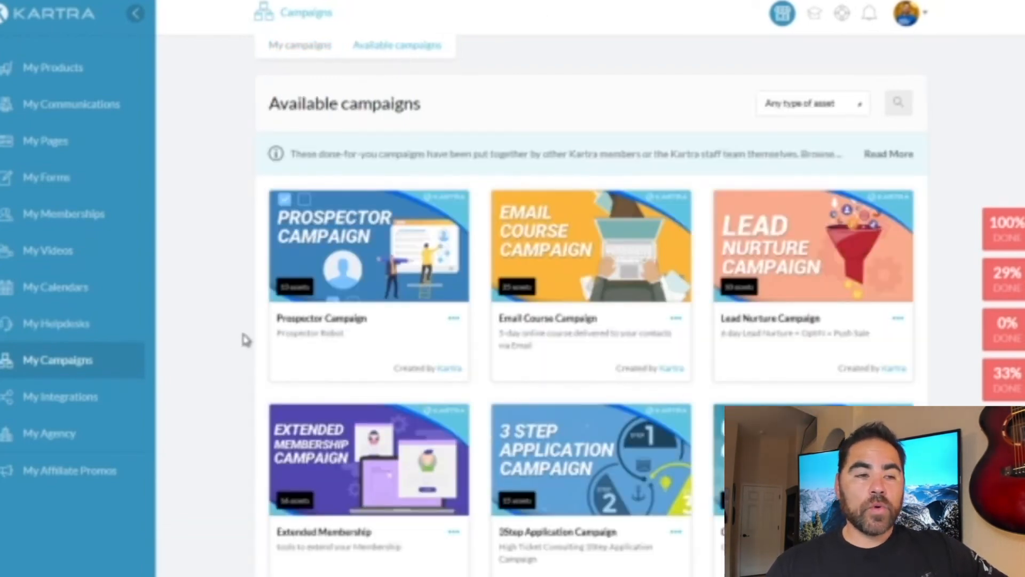
scroll(246, 340, down, 12)
scroll(256, 338, down, 12)
scroll(255, 338, down, 3)
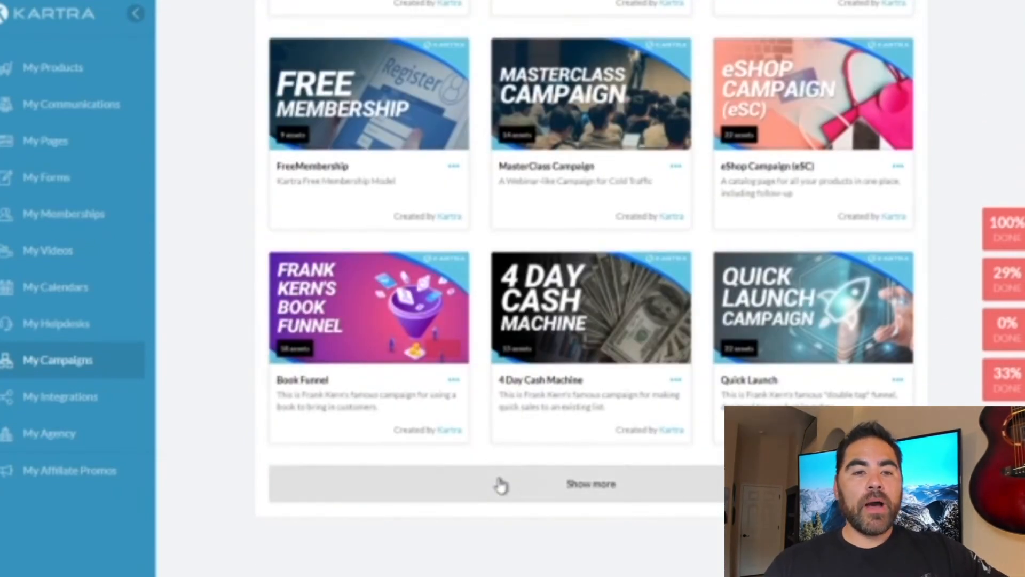
Point out the 4 Day Cash Machine description by highlighting it, and view the assets included in that campaign.
drag(512, 382, 617, 412)
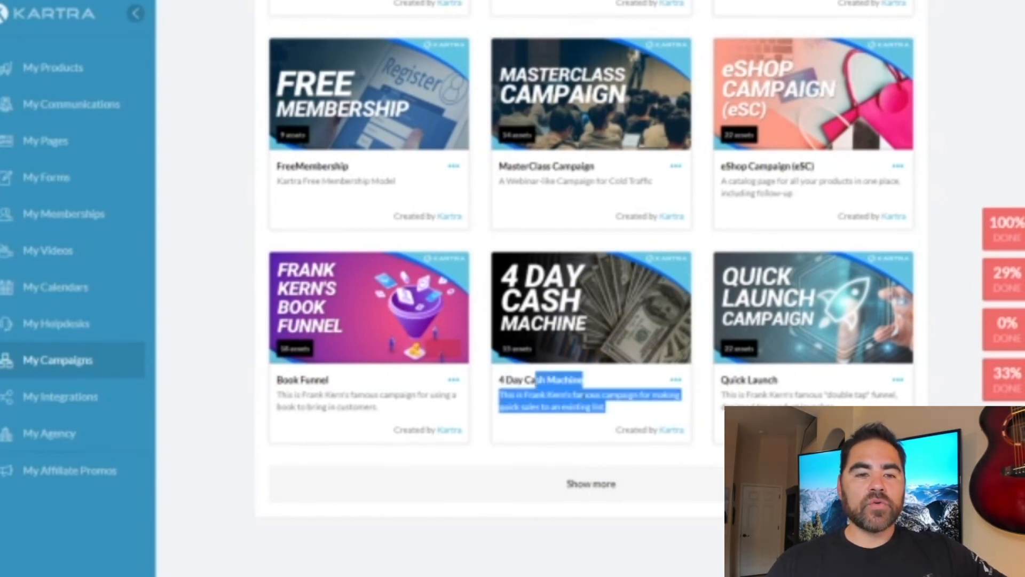
drag(525, 395, 574, 396)
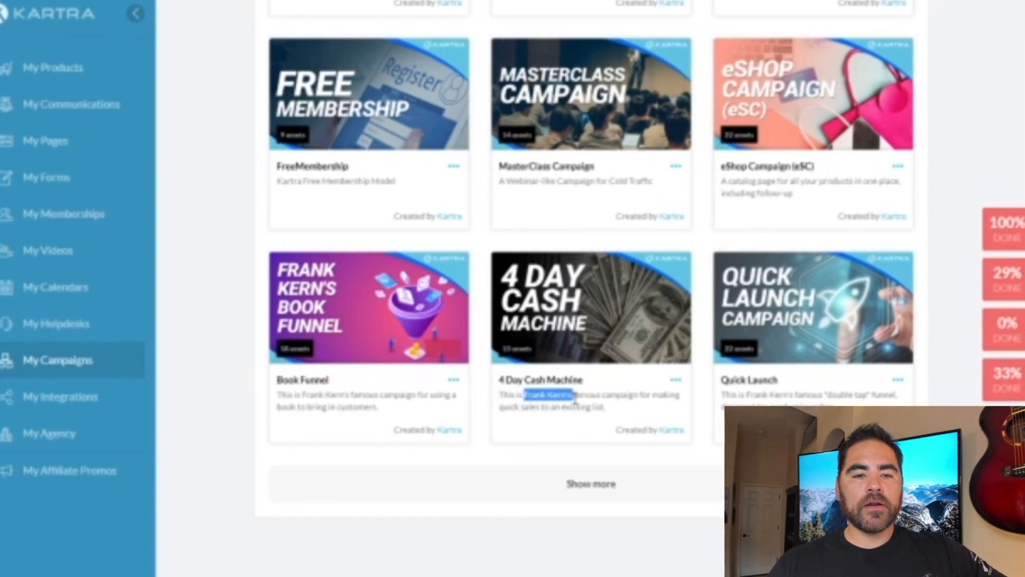
click(678, 380)
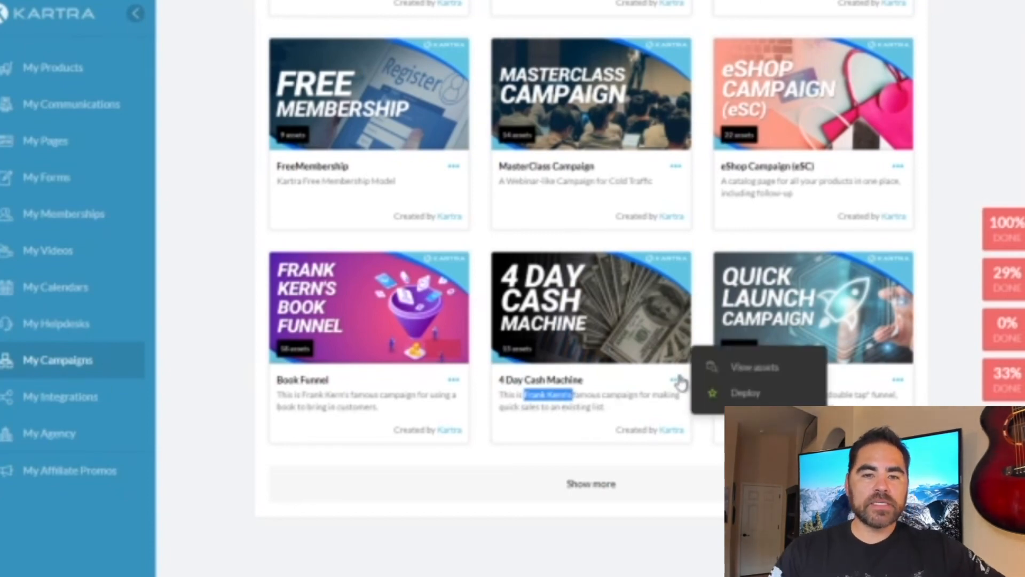
click(749, 367)
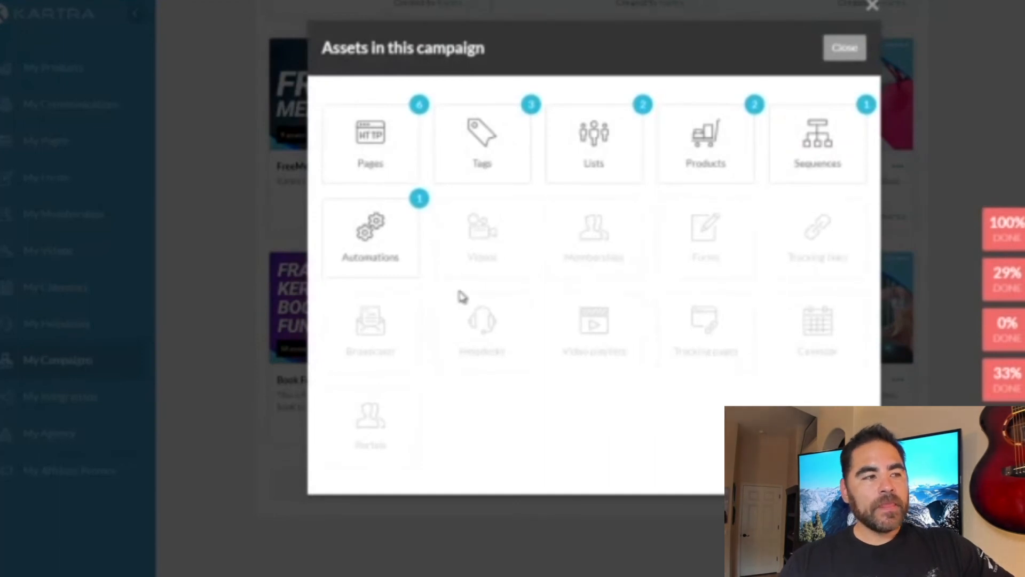
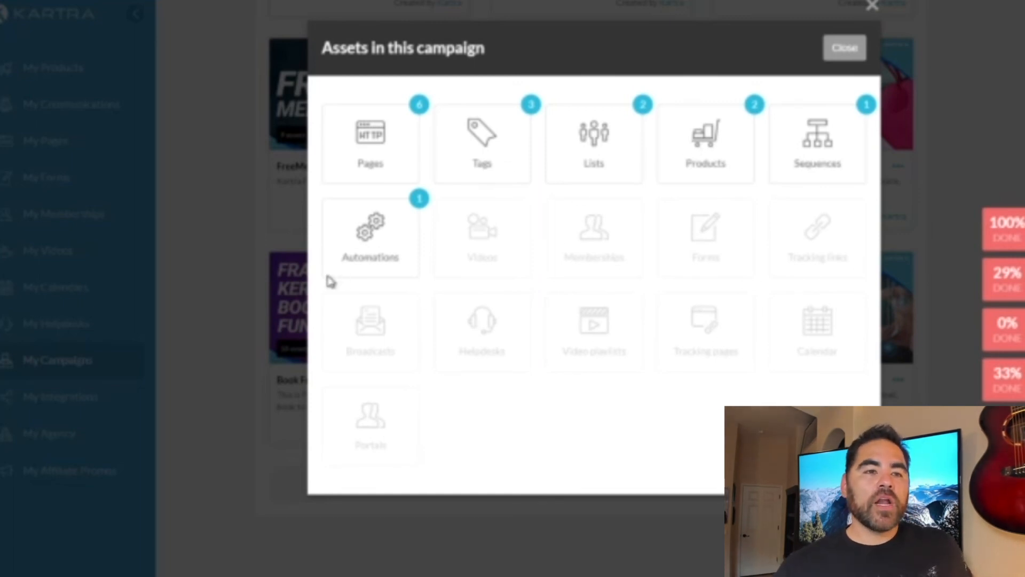
click(846, 49)
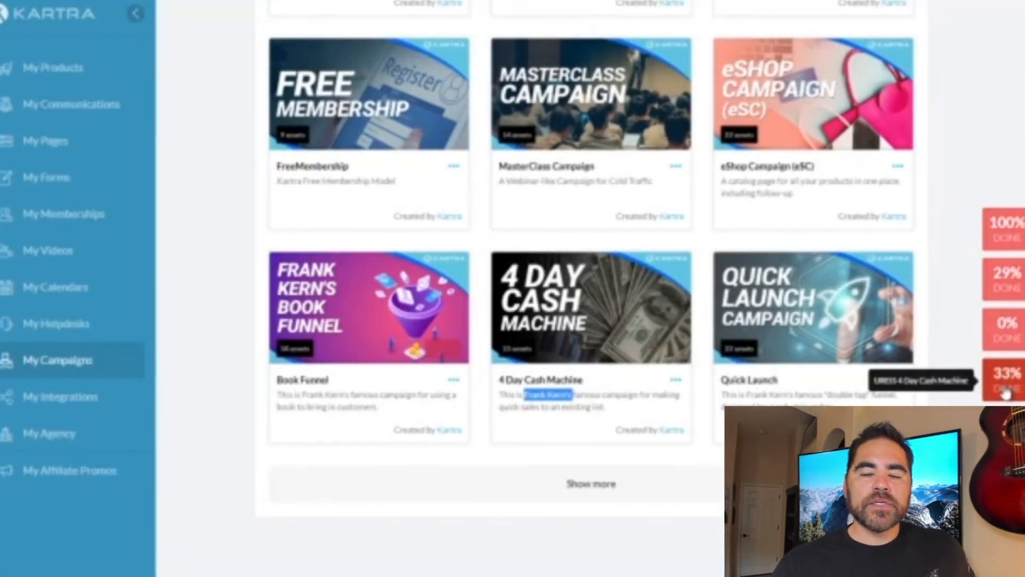
Review the setup checklists for the Book Book Funnel campaign and the Kartra tutorial, and close them.
click(1007, 325)
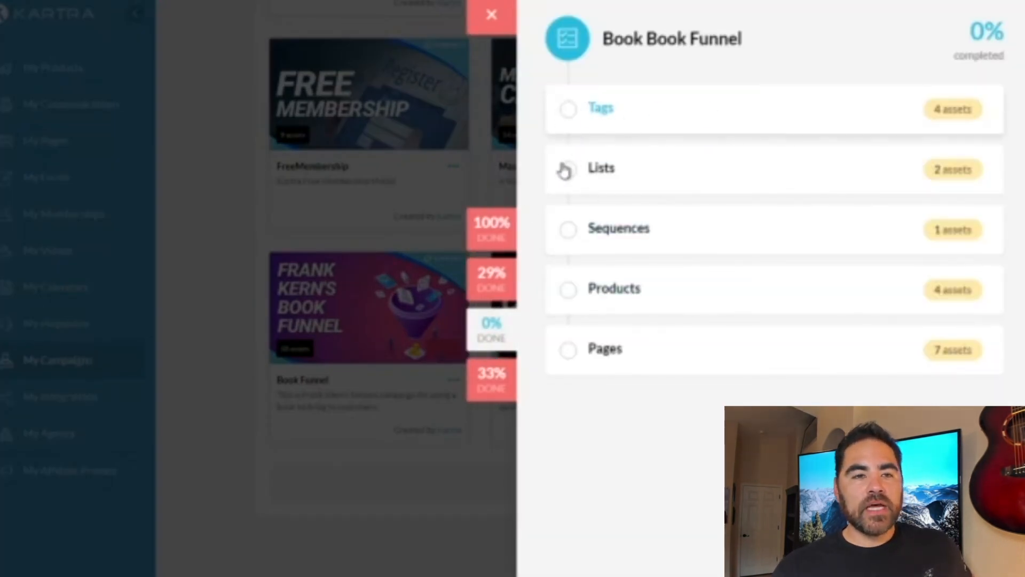
click(496, 239)
scroll(632, 245, down, 10)
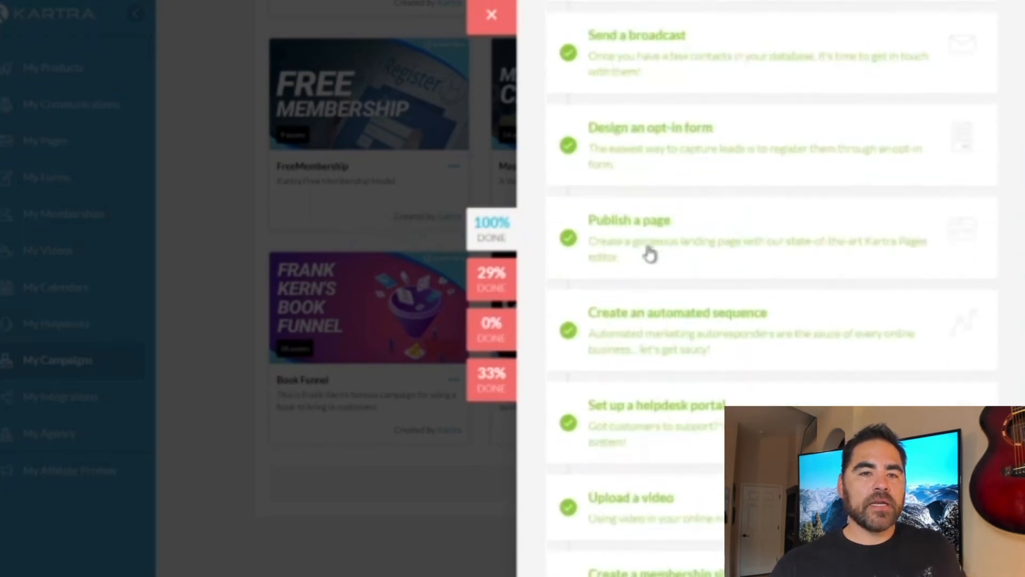
scroll(678, 269, up, 10)
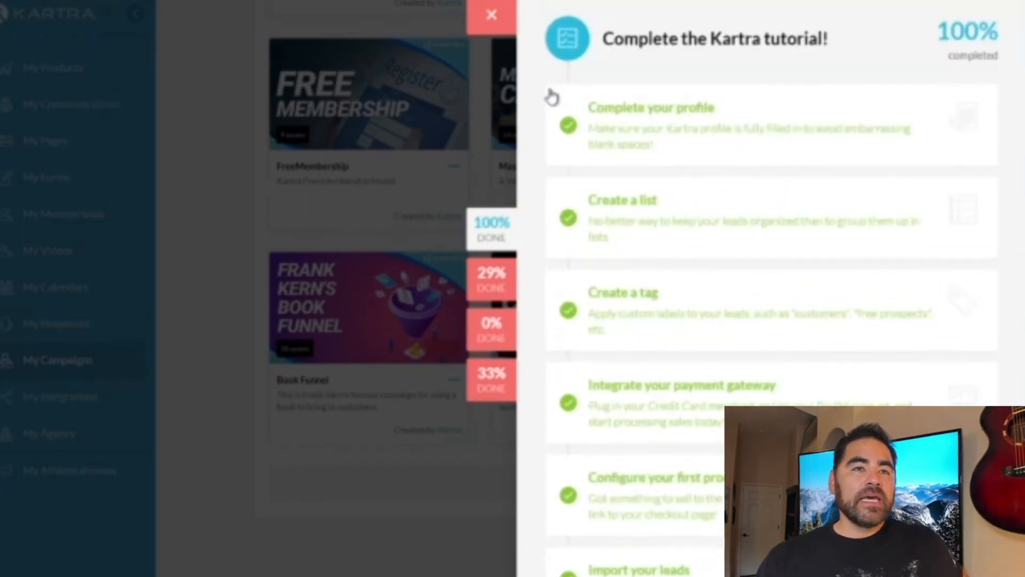
click(494, 19)
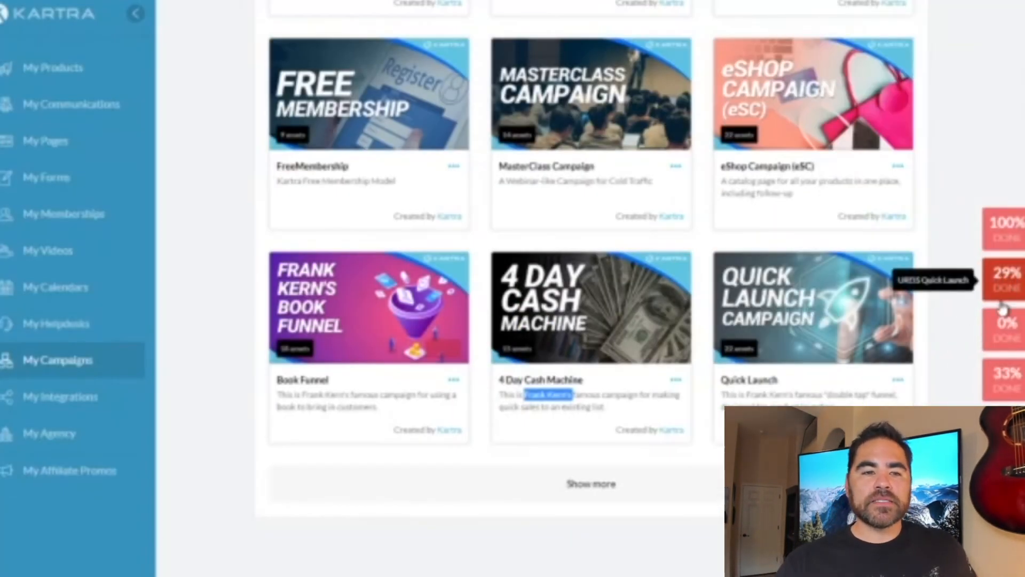
Look back through the available campaigns, from the membership and launch templates up to the Prospector Campaign.
scroll(733, 363, up, 10)
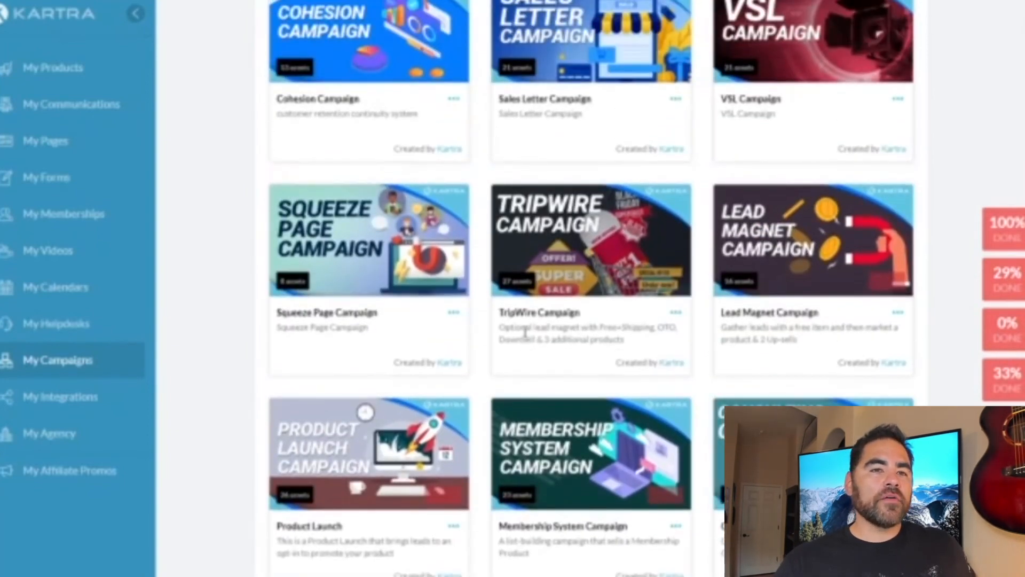
scroll(515, 213, up, 3)
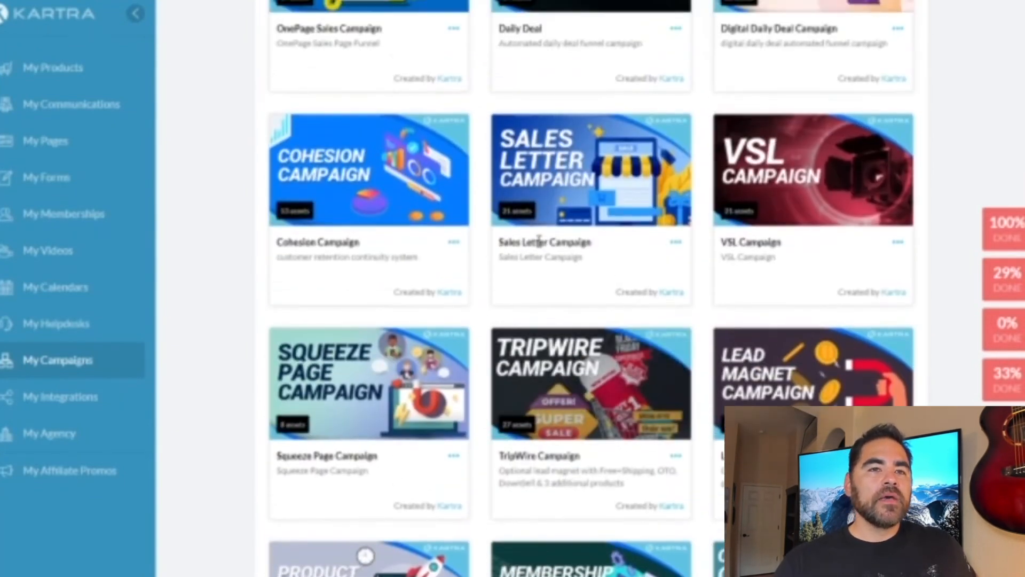
scroll(588, 177, up, 5)
scroll(521, 246, up, 6)
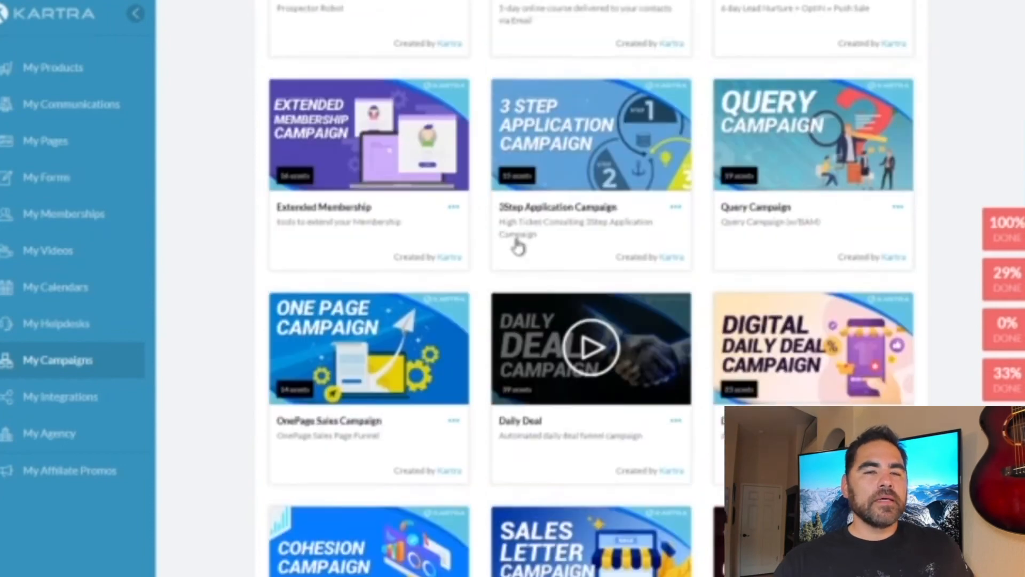
scroll(517, 245, up, 2)
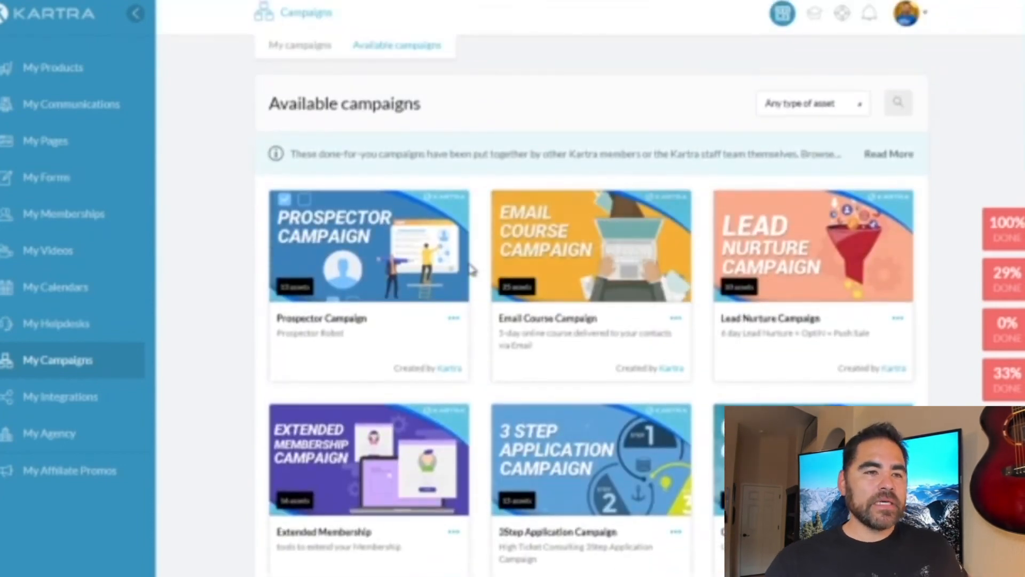
scroll(369, 213, down, 2)
scroll(255, 305, down, 1)
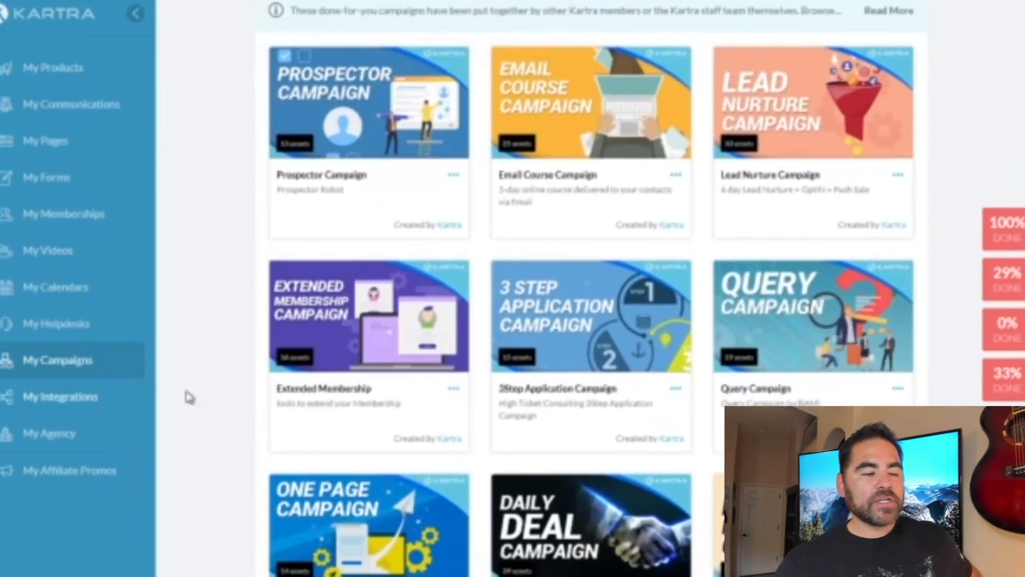
Open the integrations section and look through the supported third-party services down to Zapier.
click(137, 401)
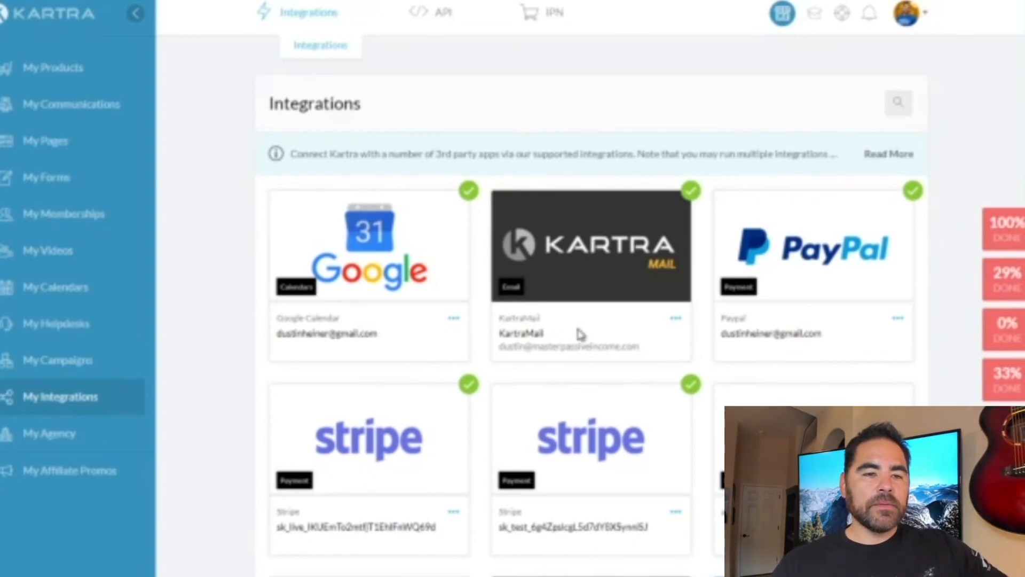
scroll(680, 457, down, 6)
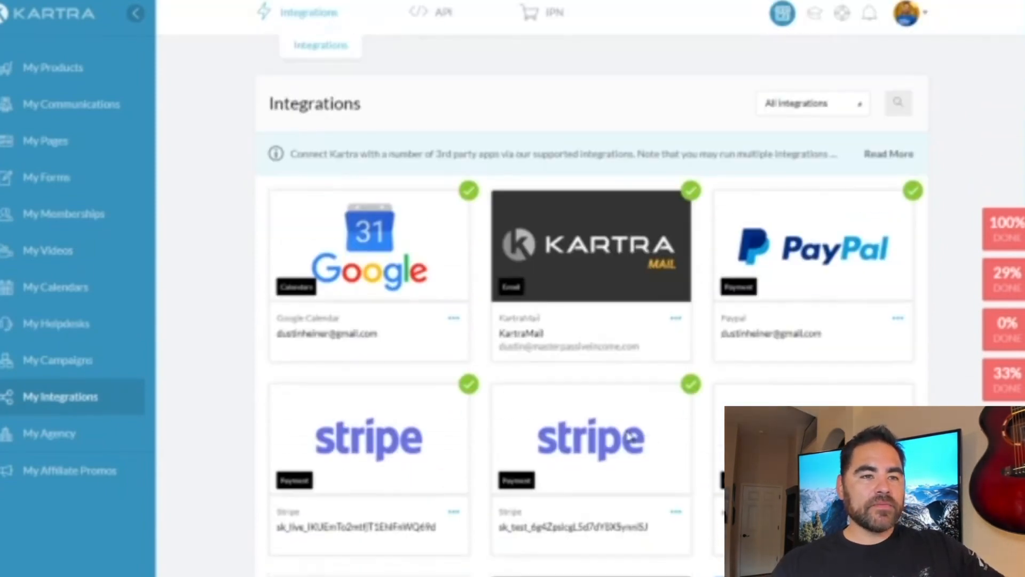
scroll(666, 427, down, 15)
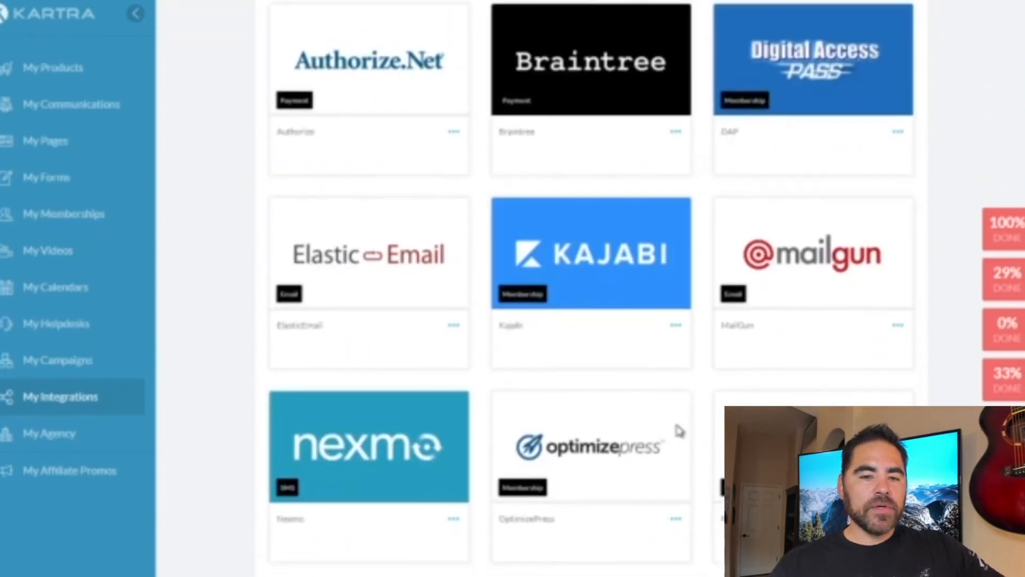
scroll(680, 441, down, 3)
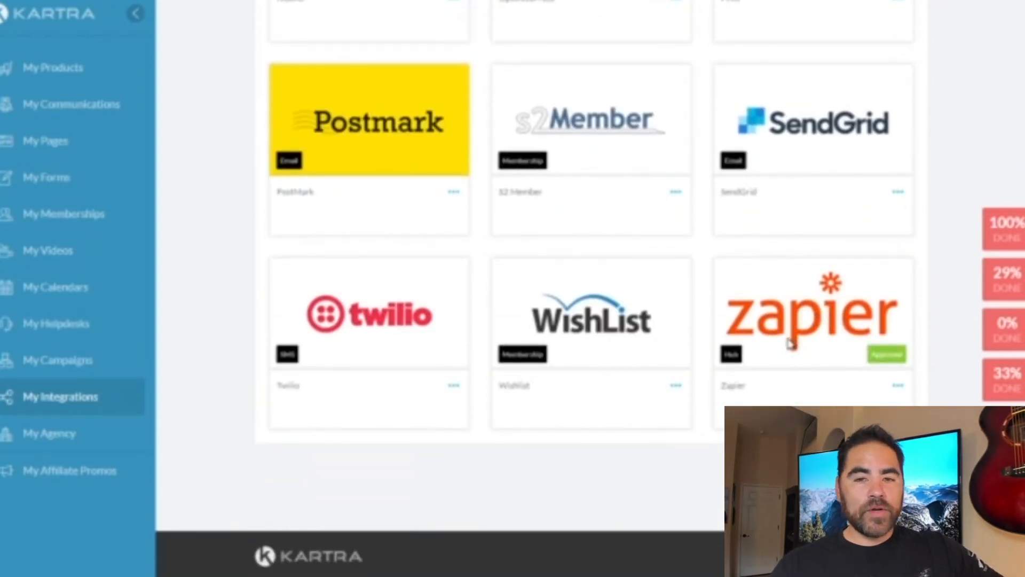
View the overview page for running a Kartra agency and return to the products section.
click(48, 435)
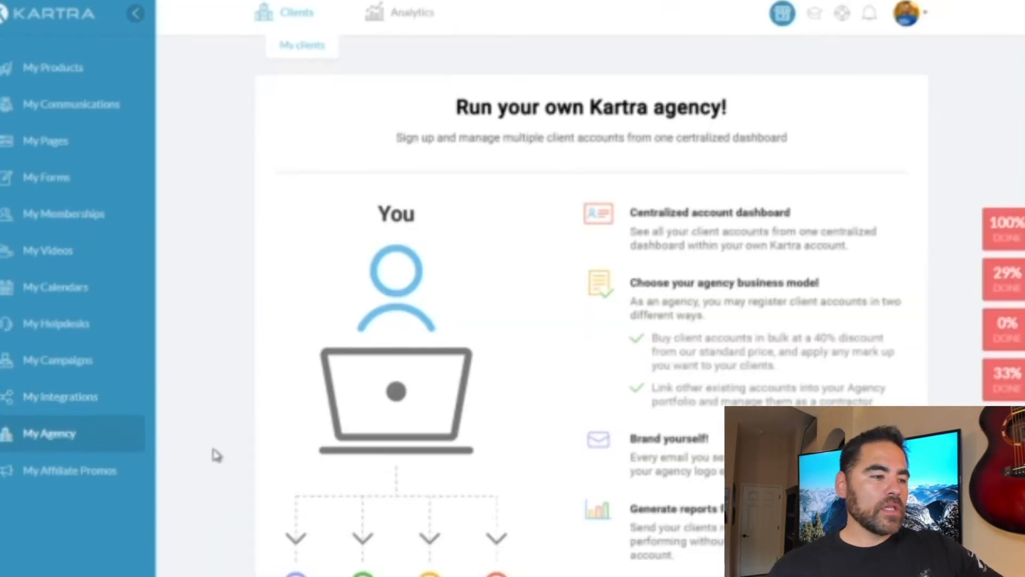
click(59, 67)
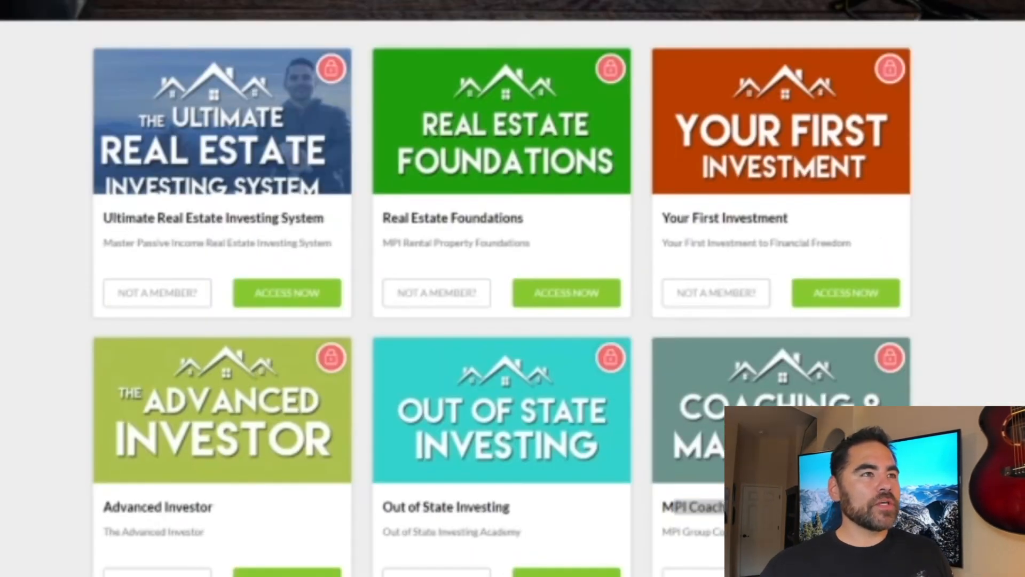
text(www.su)
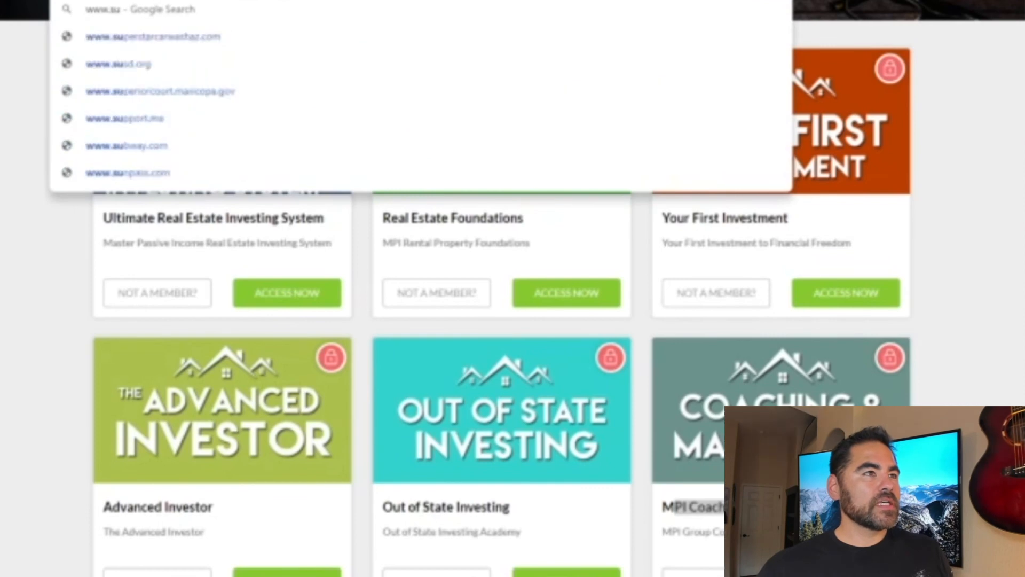
text(ccessfullyunemployed.co)
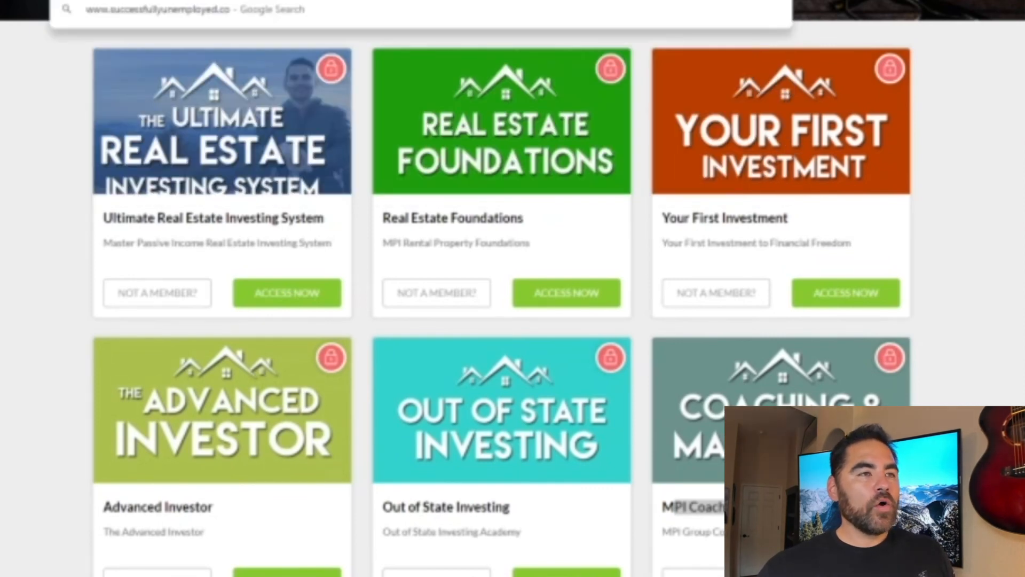
text(/kaftra)
key(Return)
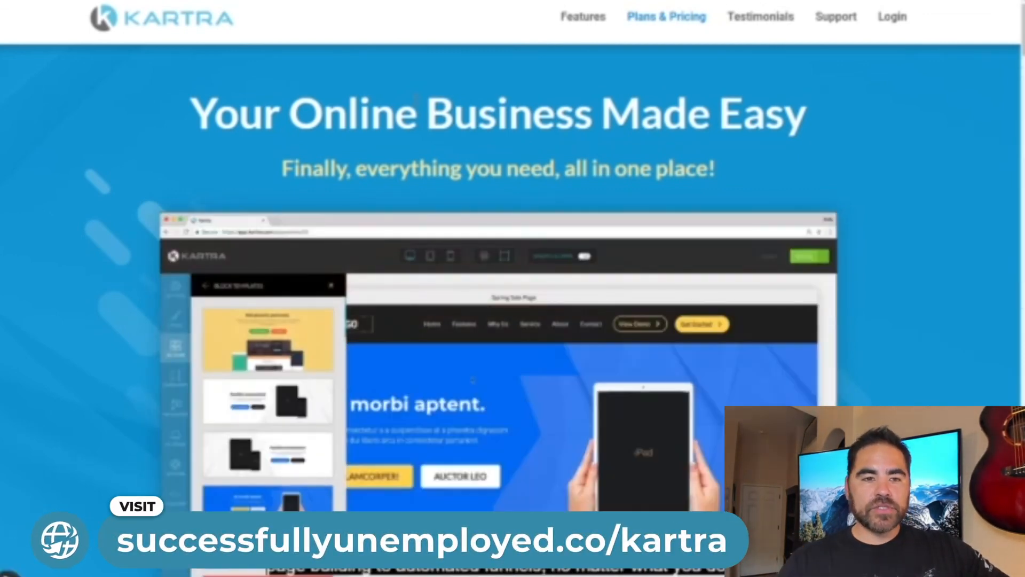
scroll(806, 355, down, 8)
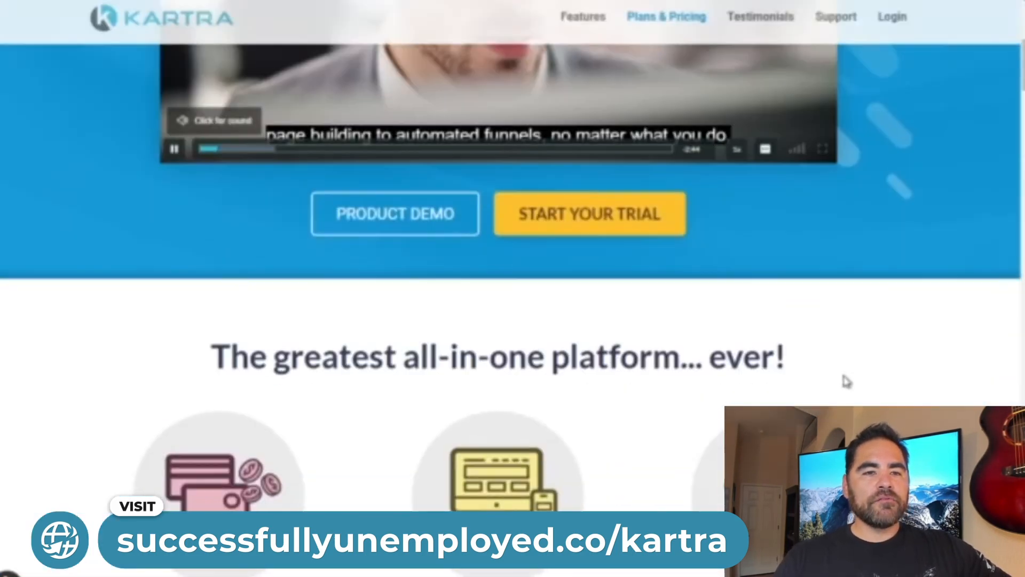
scroll(588, 403, down, 3)
scroll(594, 402, down, 3)
scroll(616, 414, up, 12)
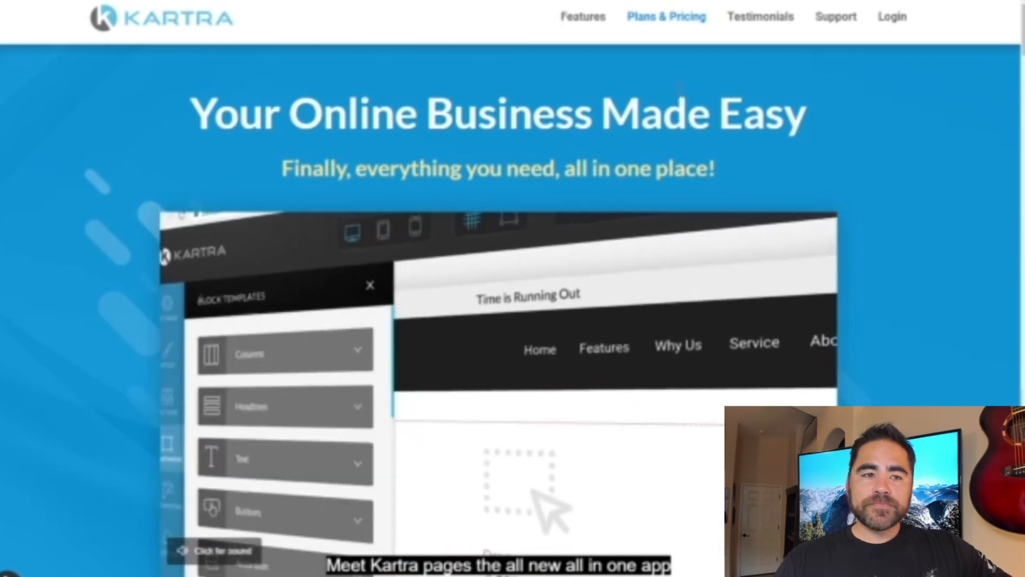
Open the plans and pricing page and review the Starter plan's features and monthly price.
click(655, 18)
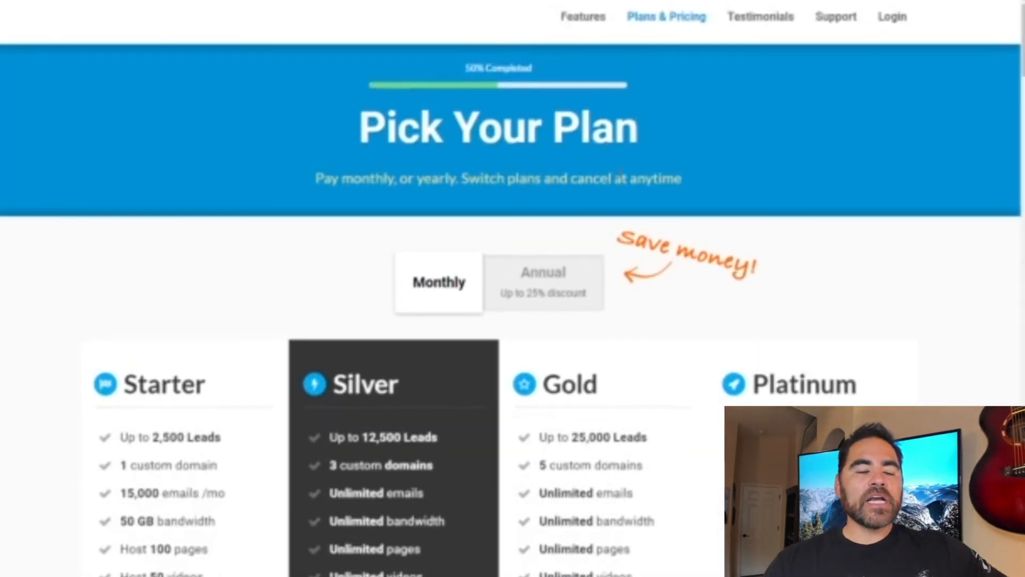
scroll(653, 134, down, 6)
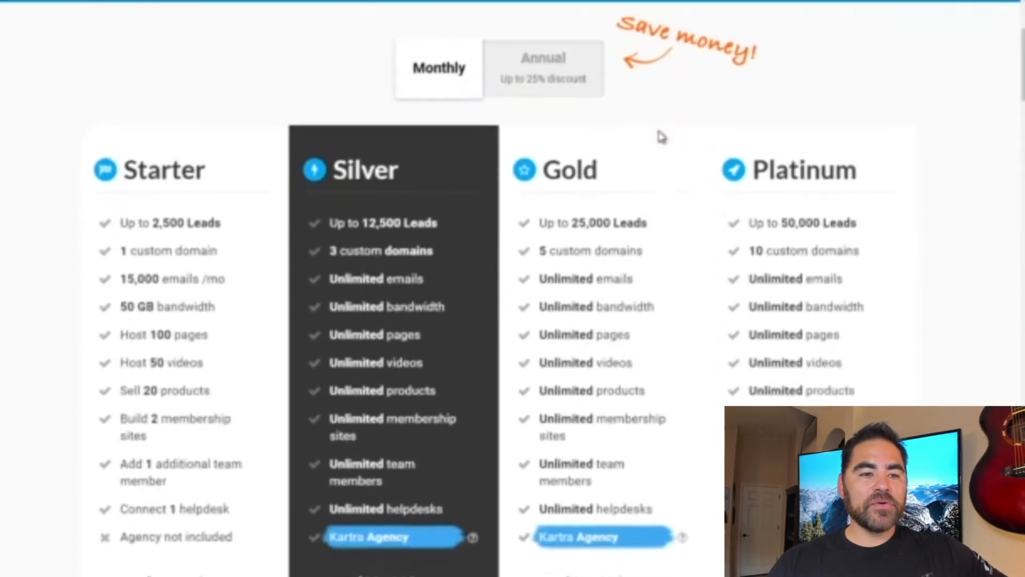
scroll(270, 374, up, 4)
scroll(270, 374, down, 4)
drag(129, 31, 207, 428)
click(170, 453)
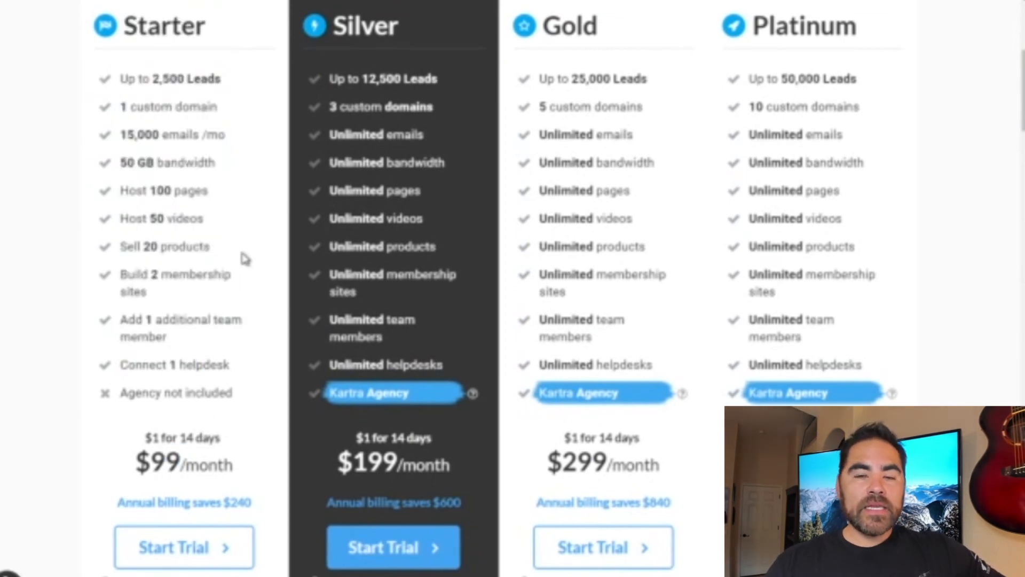
Switch the plans to annual billing and check the Starter plan's price.
scroll(244, 258, up, 1)
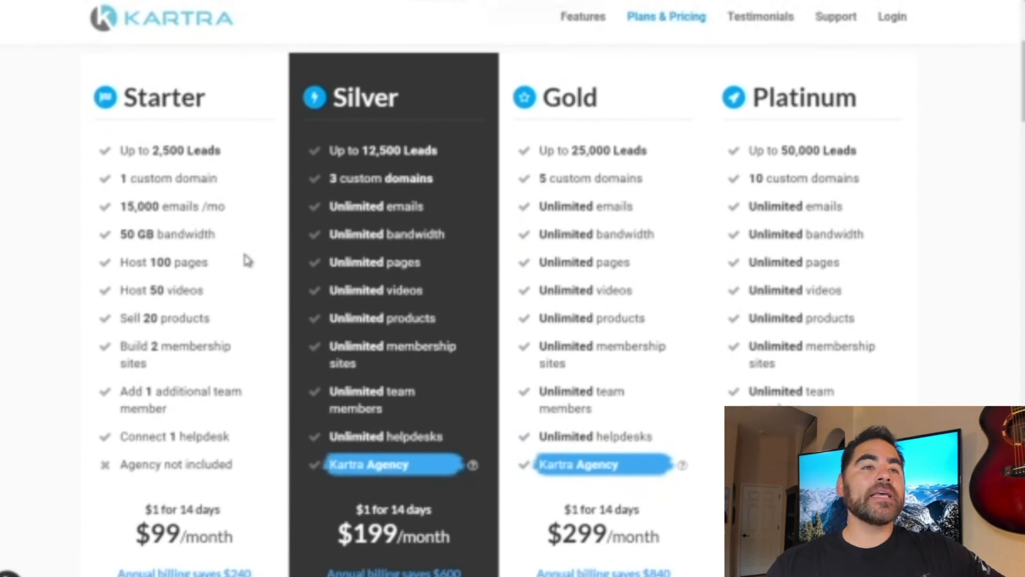
scroll(247, 260, up, 3)
click(572, 222)
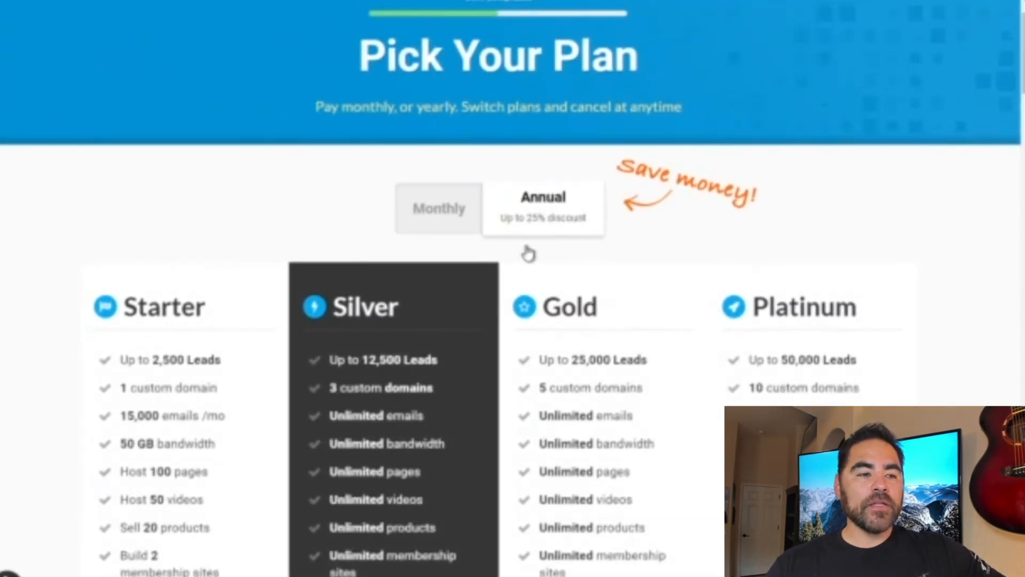
scroll(201, 325, down, 6)
drag(236, 394, 124, 390)
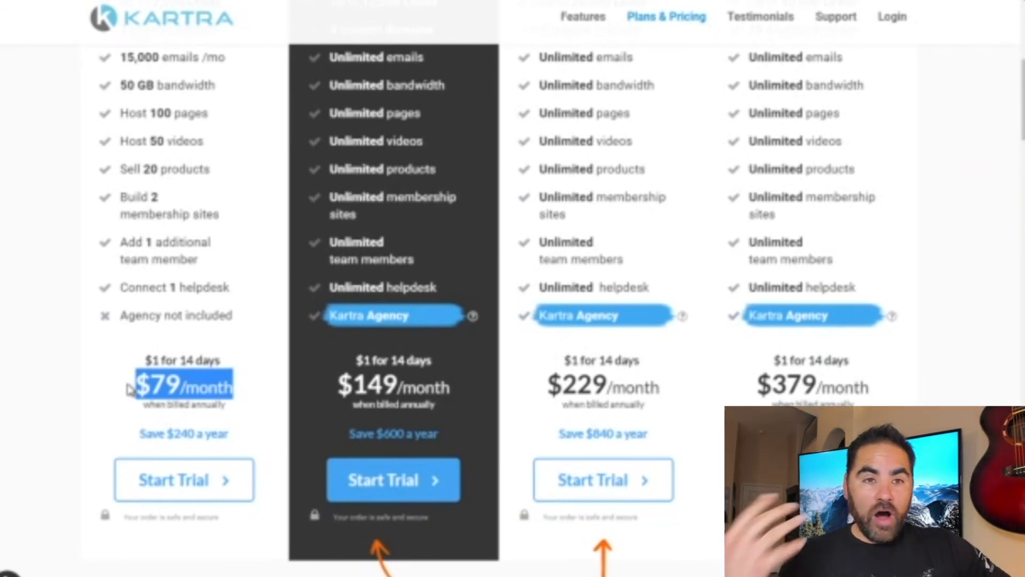
Review the Silver plan's features and its price with annual billing.
scroll(303, 318, up, 5)
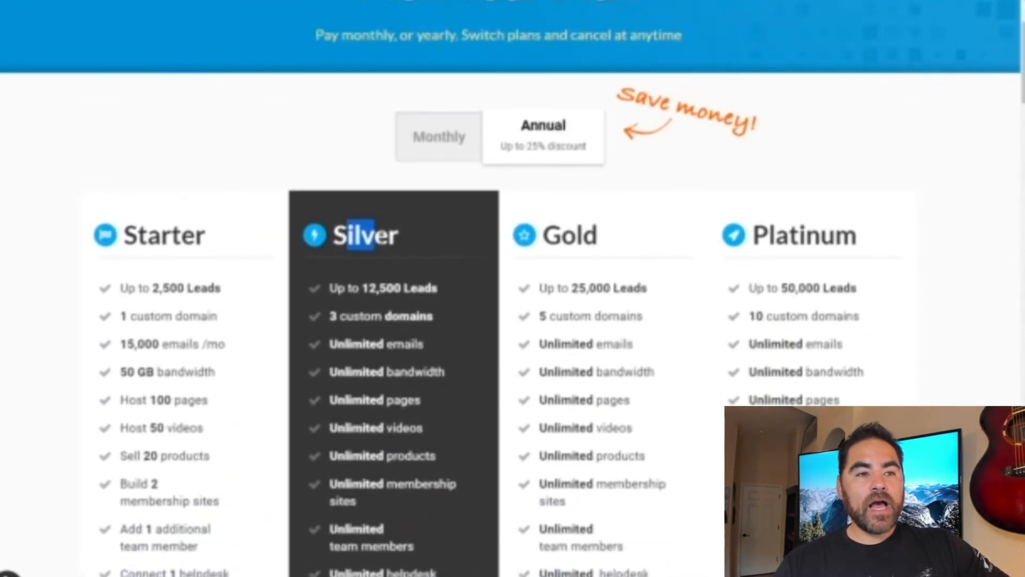
scroll(424, 304, down, 5)
drag(451, 390, 342, 401)
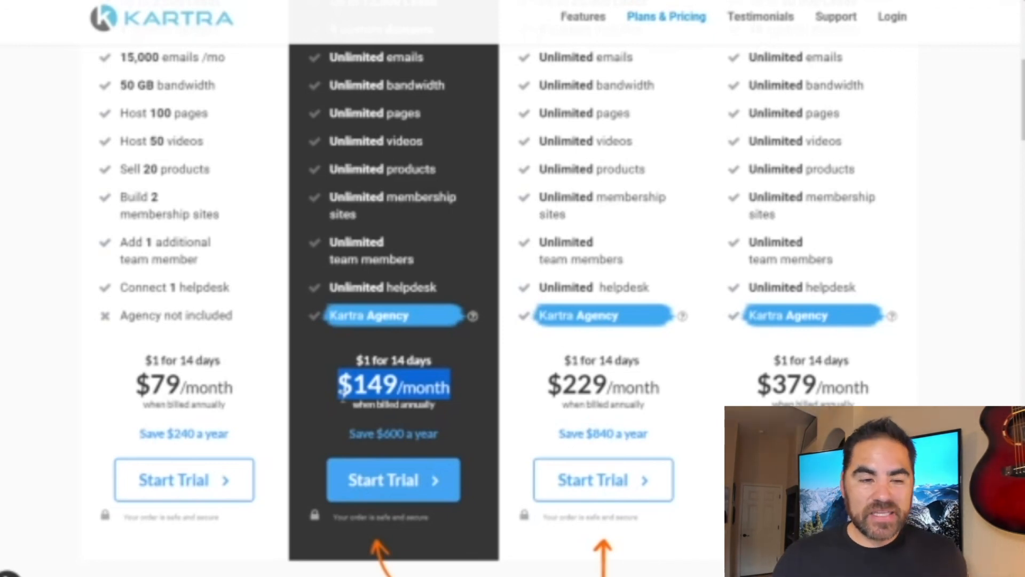
Check the Gold plan's lead limit and annually billed price, and read the limited-time trial offer.
scroll(520, 339, up, 5)
drag(561, 288, 647, 287)
scroll(643, 342, down, 4)
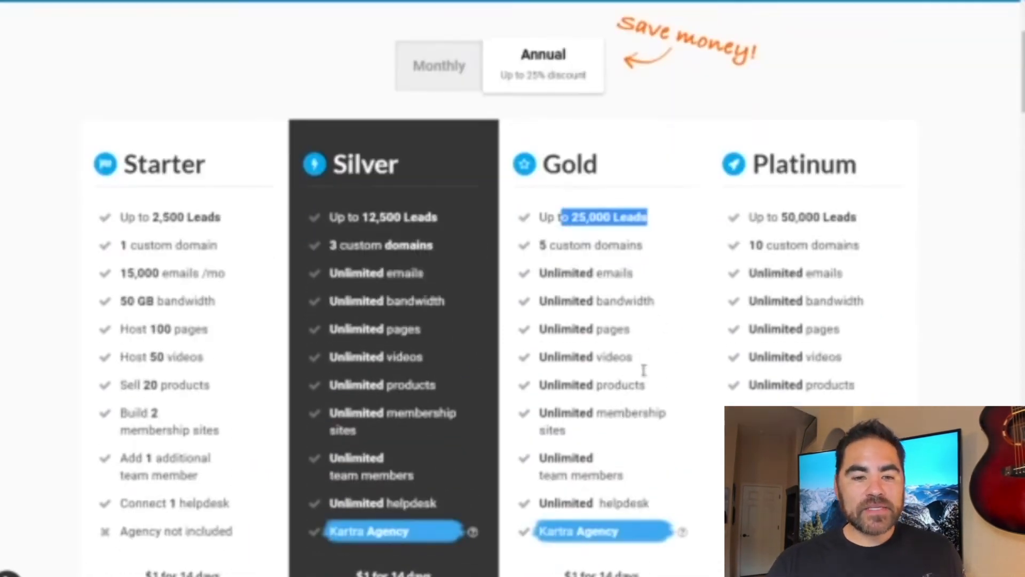
drag(563, 458, 639, 458)
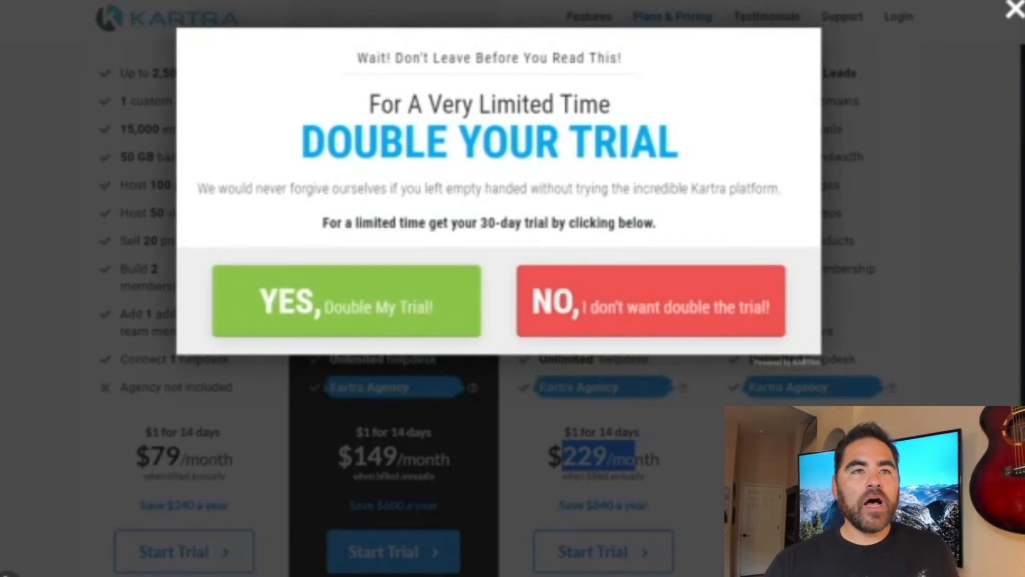
drag(338, 222, 670, 223)
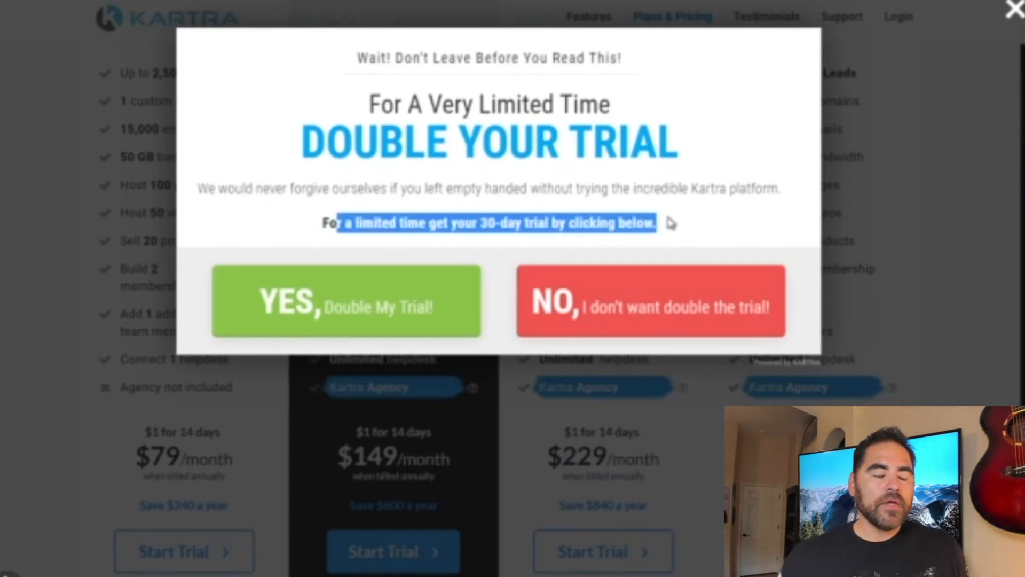